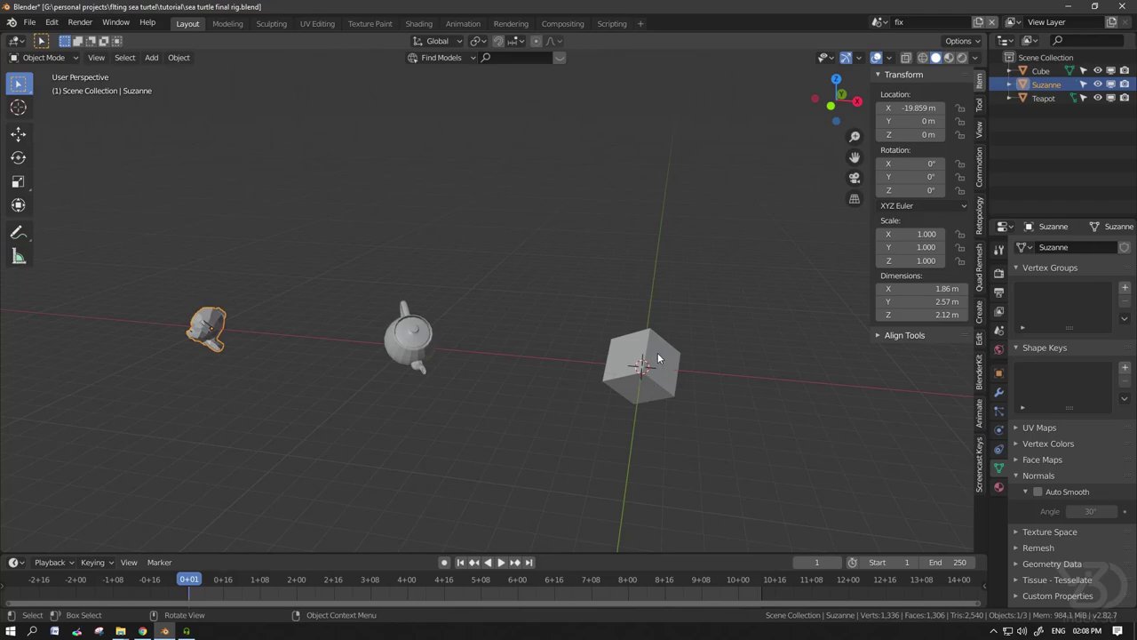
- Select the cube, teapot and Suzanne, then try rotating the cube's mesh in Edit Mode without committing
left_click(658, 355)
left_click(377, 341)
left_click(200, 331)
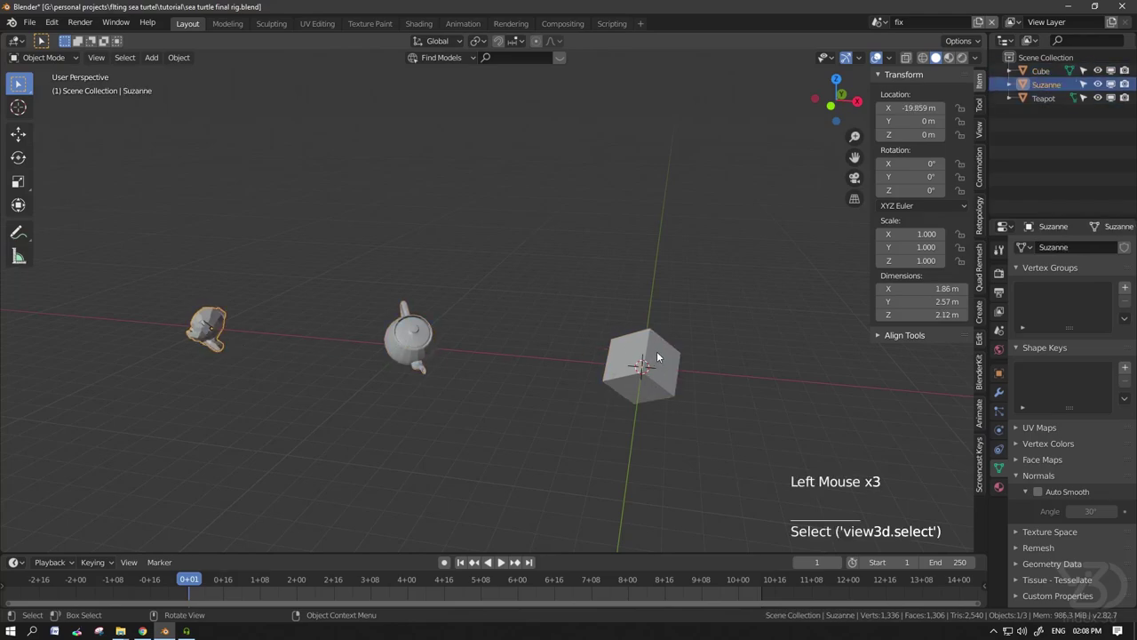
left_click(656, 351)
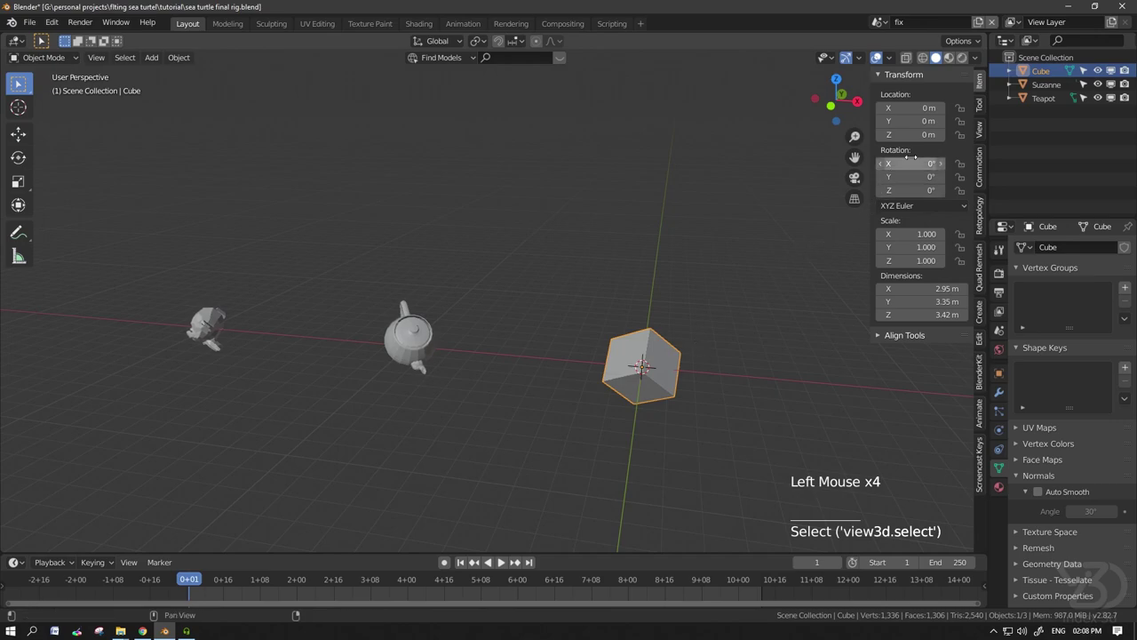
key("Tab")
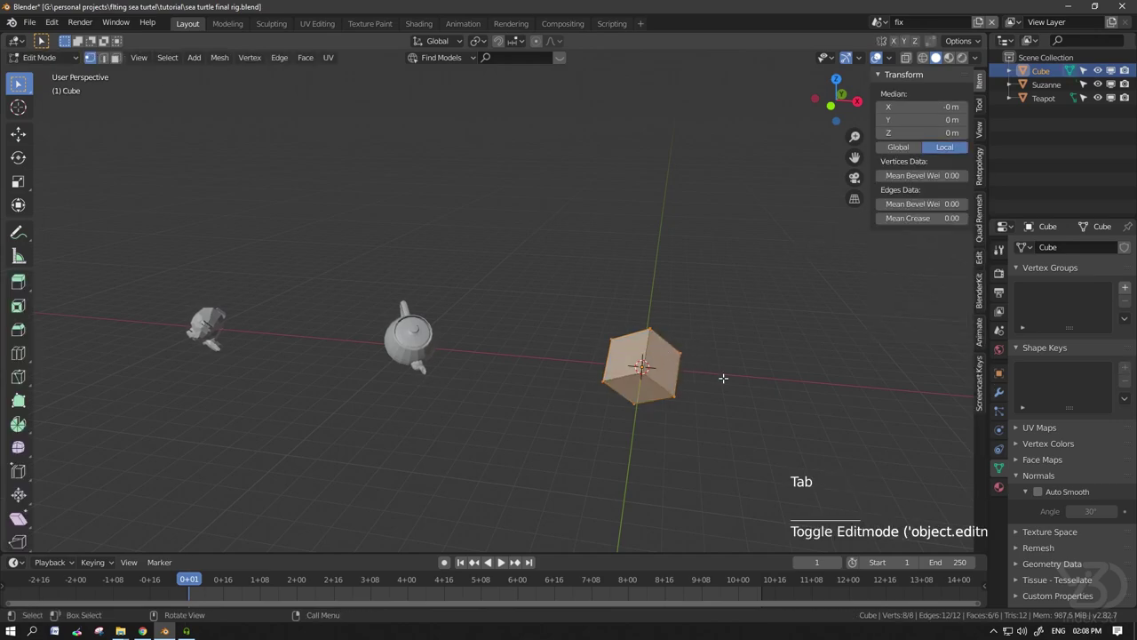
key("r")
key("r")
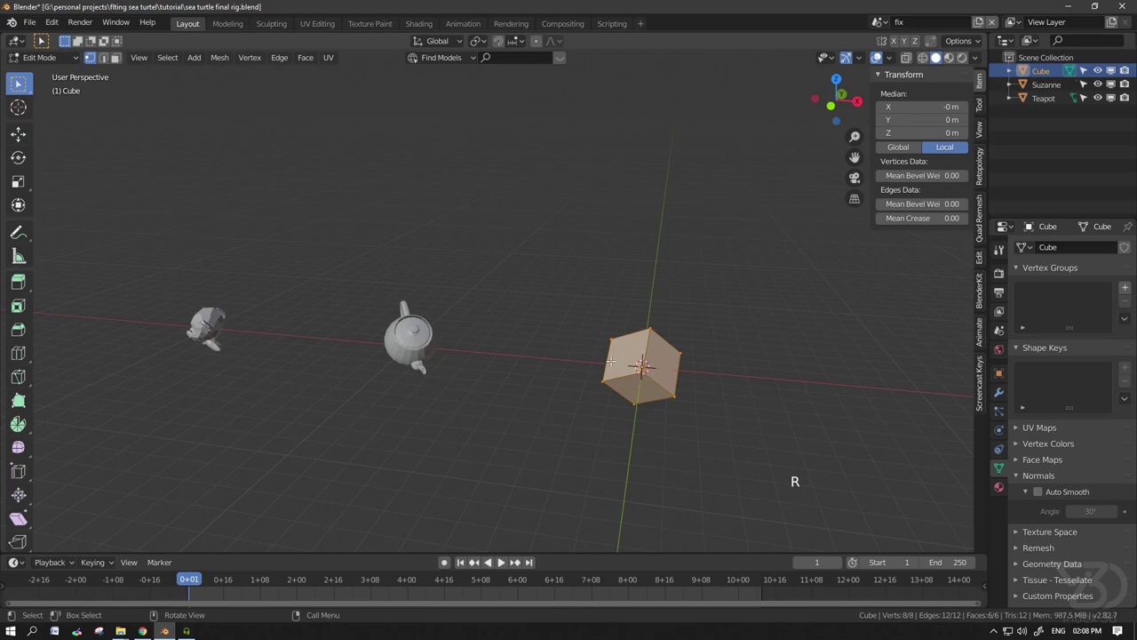
key("Tab")
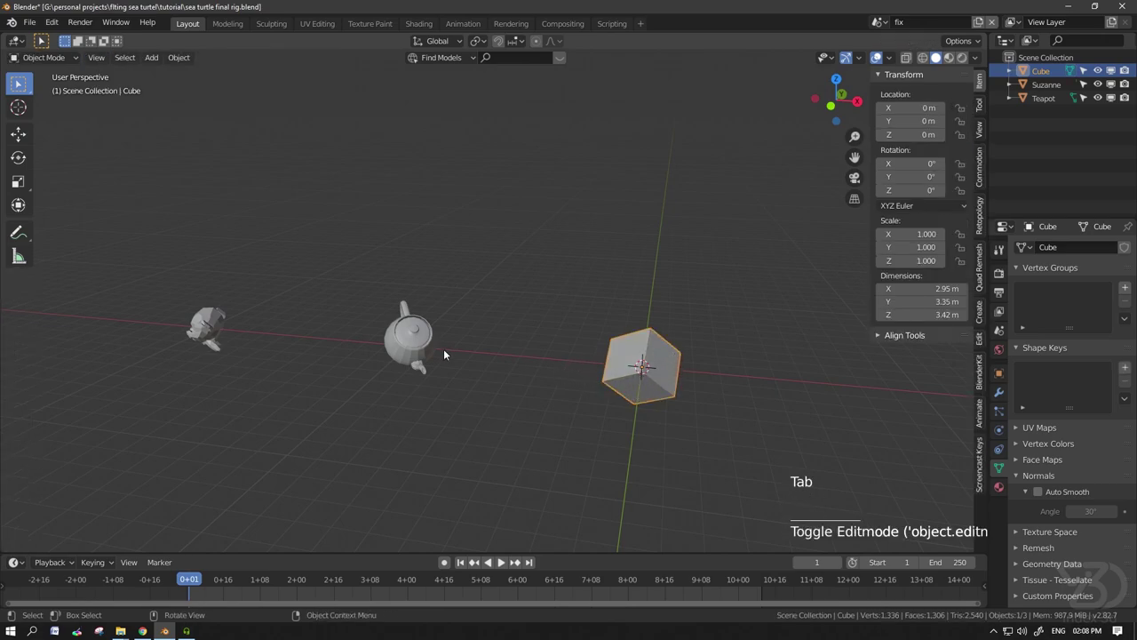
- Select the teapot and Suzanne while adjusting the view, then bring up the list of scenes
left_click(408, 342)
middle_click_drag(409, 347, 551, 351, "shift")
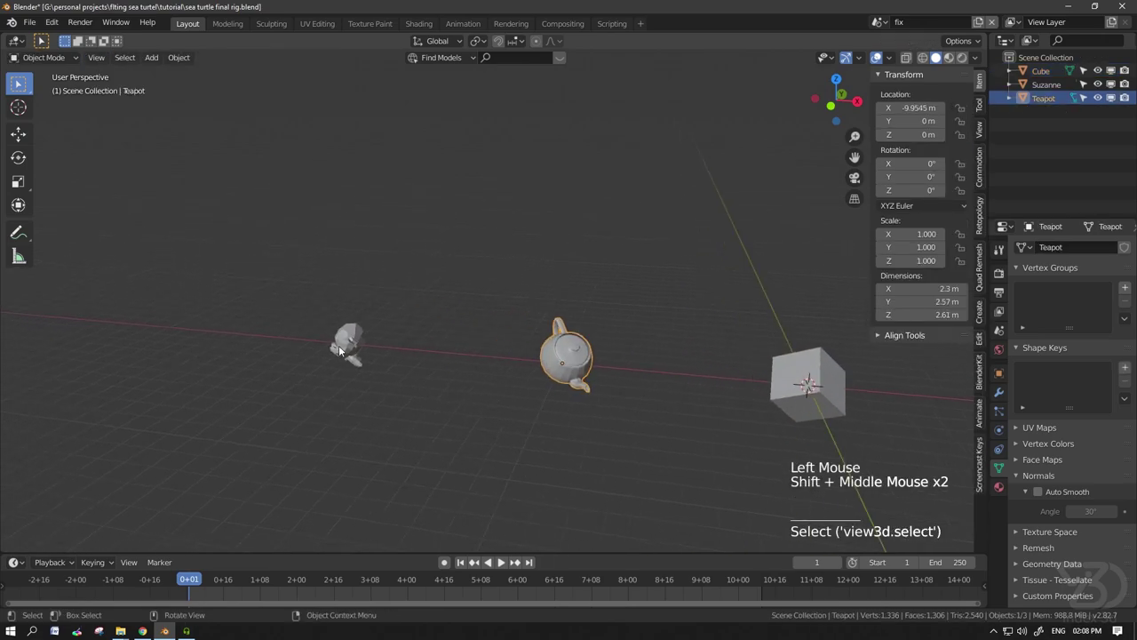
scroll(353, 334, "up", 4)
left_click(354, 334)
mouse_move(354, 334)
middle_mouse_down()
mouse_move(431, 306)
mouse_move(386, 335)
mouse_move(348, 336)
middle_mouse_up()
scroll(387, 336, "down", 3)
left_click(877, 21)
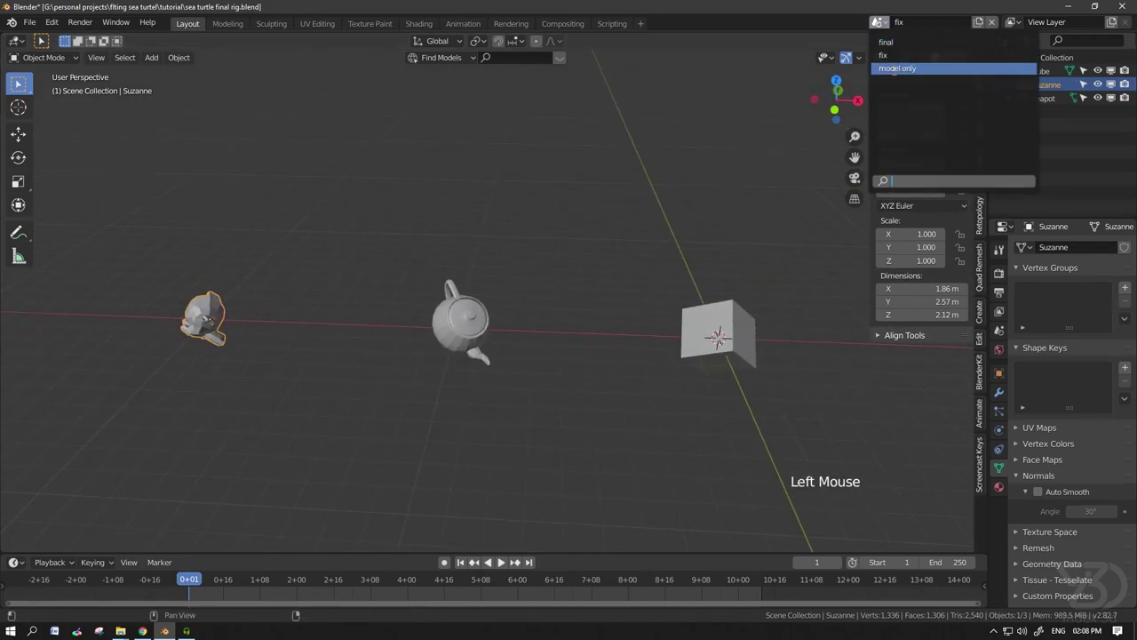
- Switch to the 'model only' scene, frame the turtle rig and select its BODY.001 part
left_click(897, 68)
middle_click_drag(700, 275, 463, 222, "shift")
left_click(616, 282)
key("KP_Decimal")
left_click(601, 261)
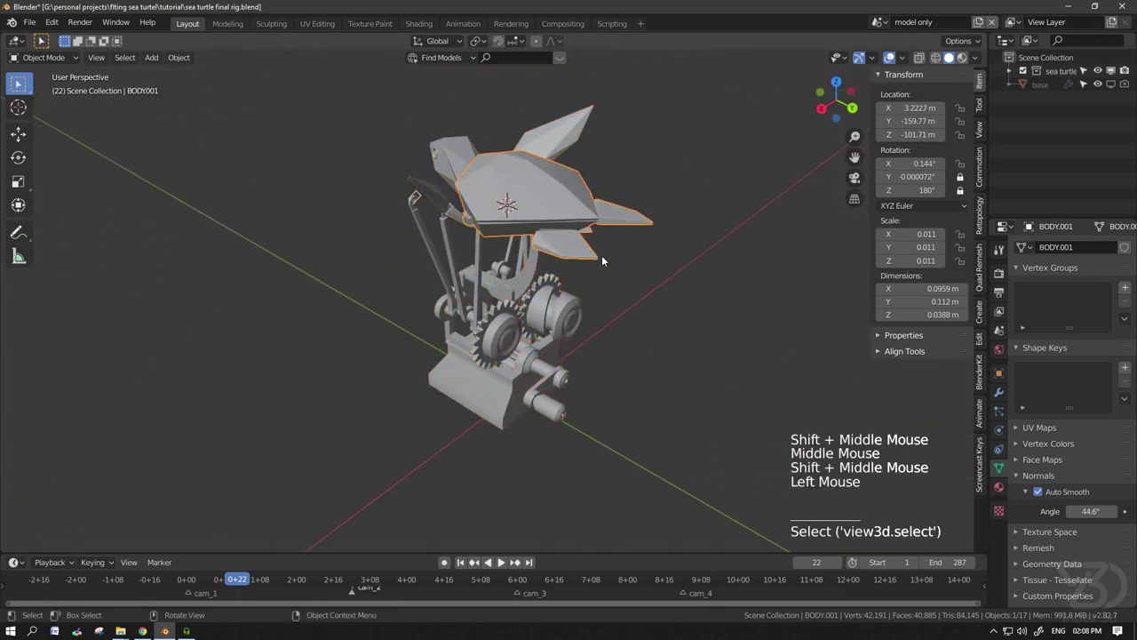
- Rotate UPPERARM_L.001 to -20.1°, -70°, -166°, then bring up the scene list
left_click(464, 212)
key("r")
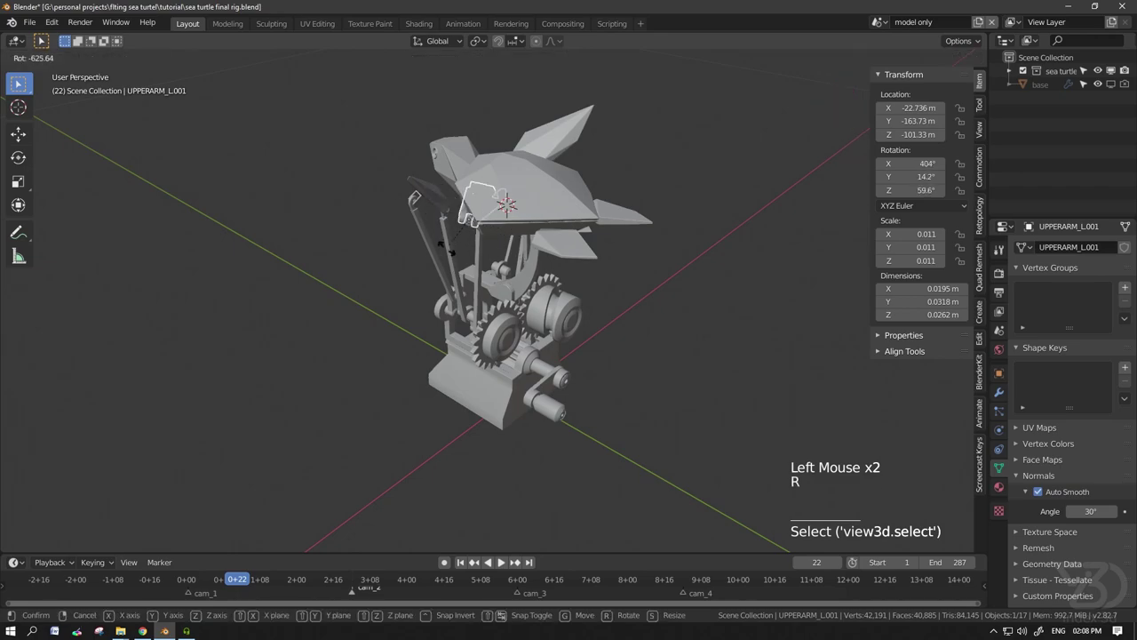
left_click(794, 475)
middle_click_drag(613, 239, 544, 286, "shift")
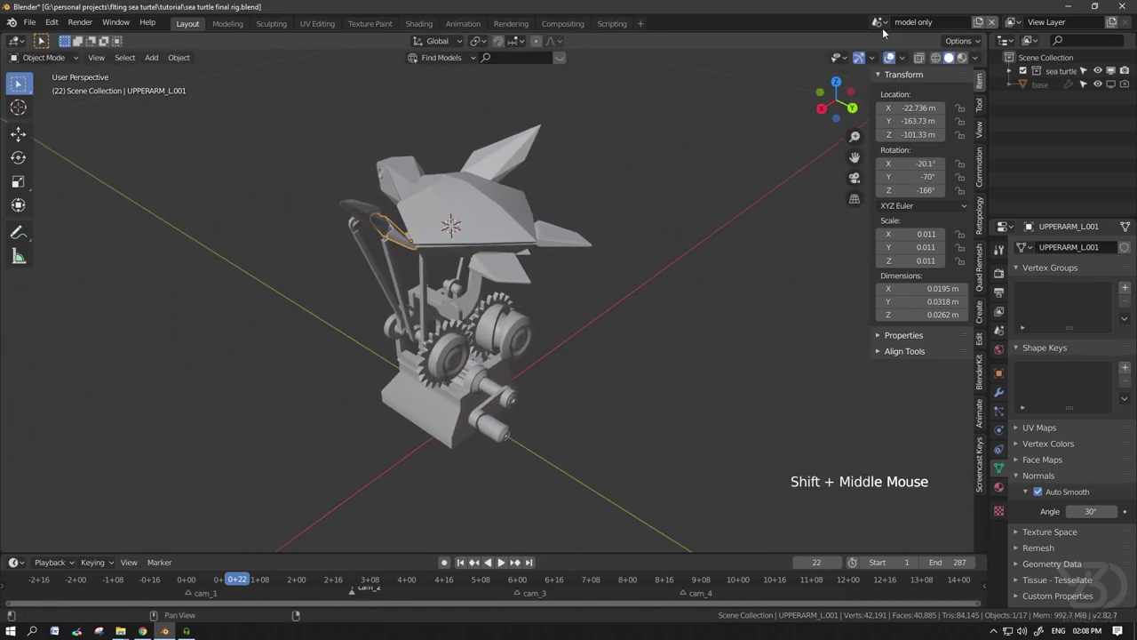
left_click(878, 22)
- Return to the 'fix' scene and select the cube
left_click(882, 55)
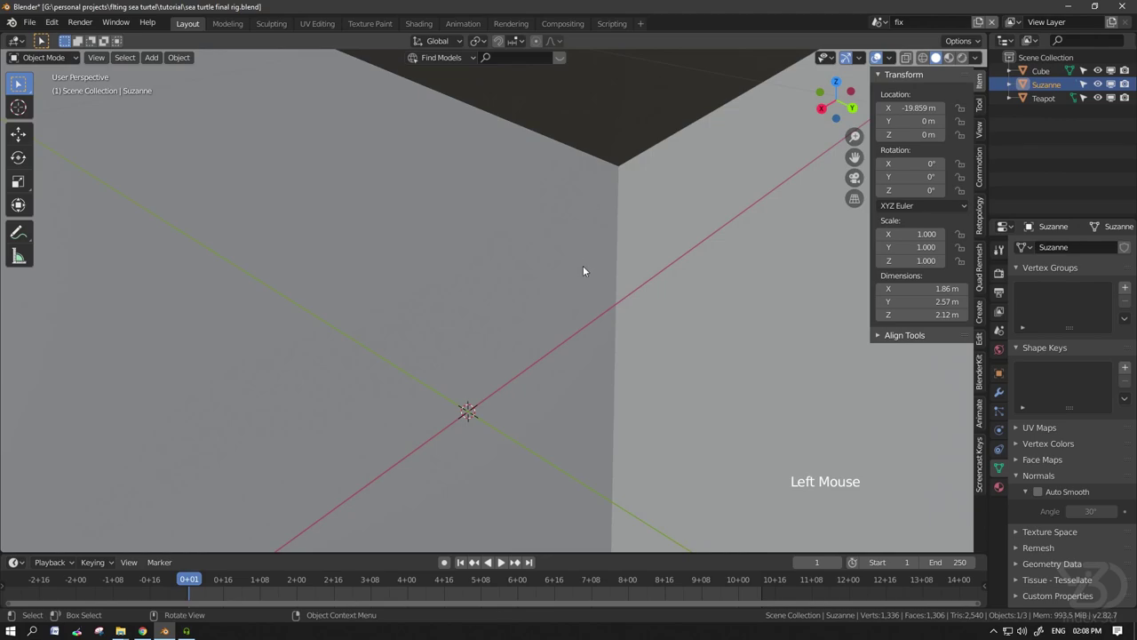
scroll(549, 314, "down", 20)
middle_click_drag(524, 311, 584, 282)
scroll(584, 282, "up", 4)
left_click(585, 259)
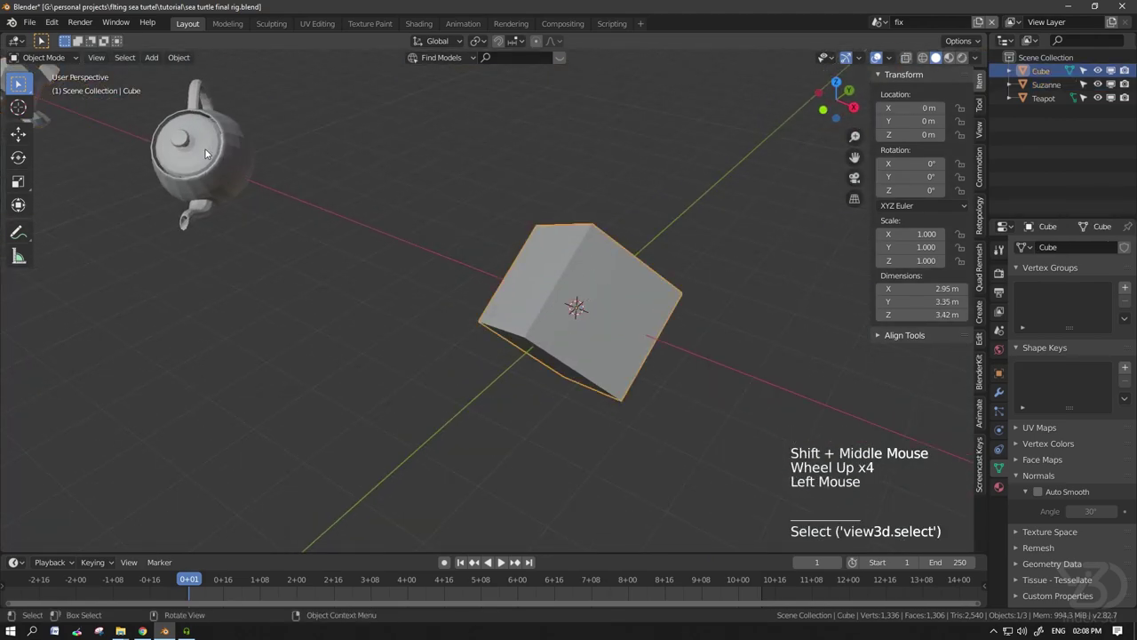
- In Edit Mode, select one cube face and align the view straight onto it
left_click(40, 57)
left_click(40, 92)
middle_click_drag(231, 137, 603, 294)
key("3")
left_click(552, 283)
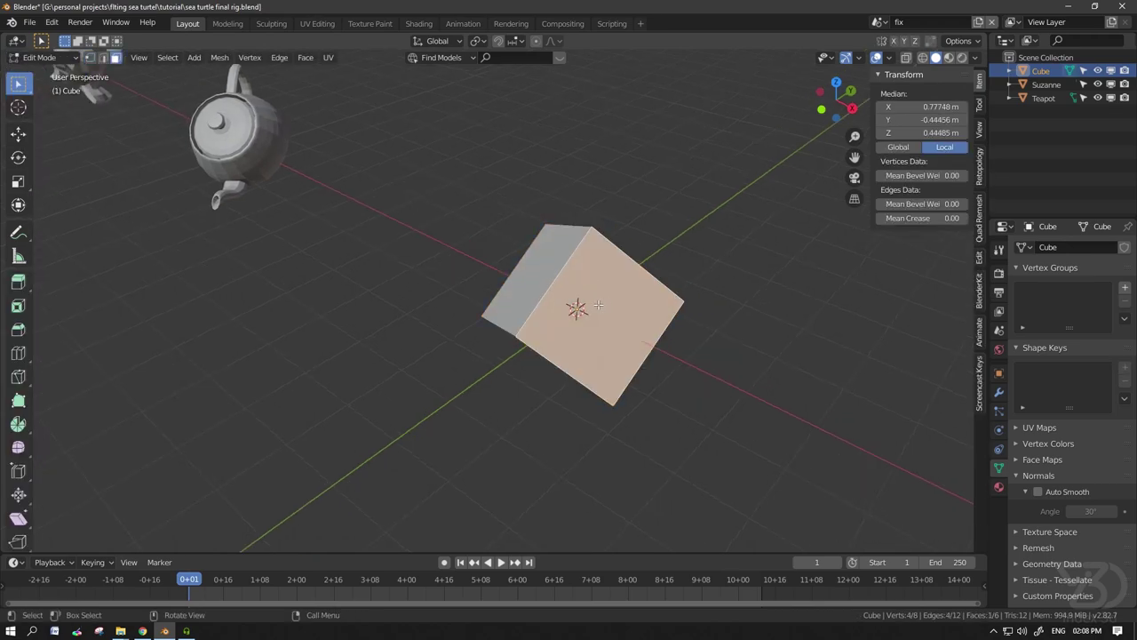
key("shift")
key("shift+KP_7")
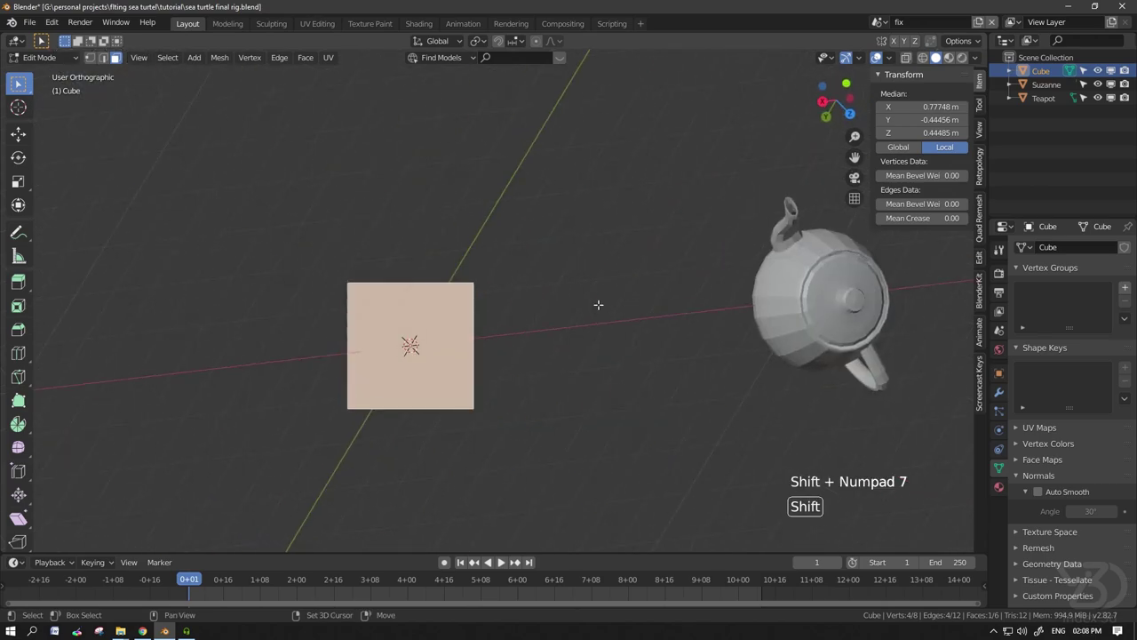
key("shift")
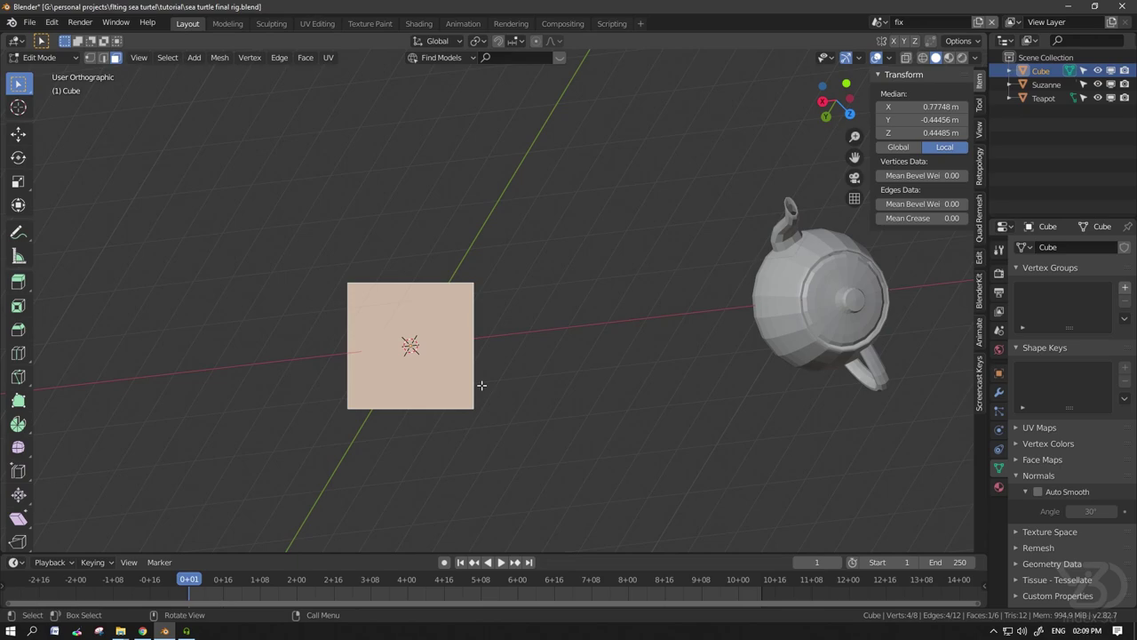
- Back in Object Mode, bring up the Add > Mesh menu
key("Tab")
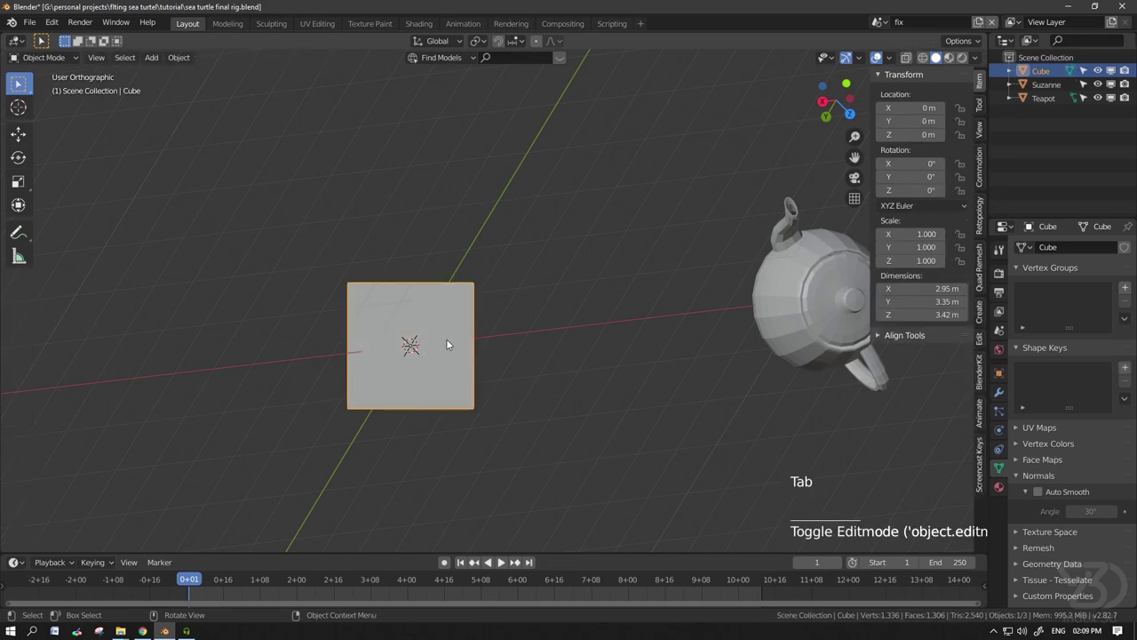
key("shift+a")
mouse_move(414, 344)
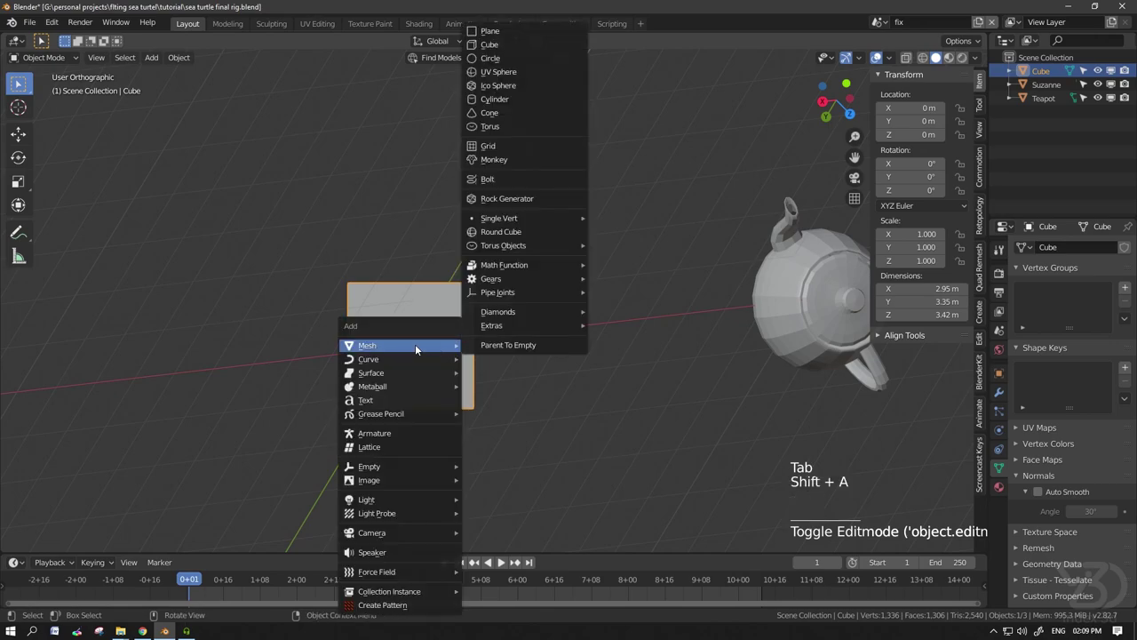
- Add a 2 m cube, Cube.001, aligned to View, then check it in front orthographic view
left_click(490, 44)
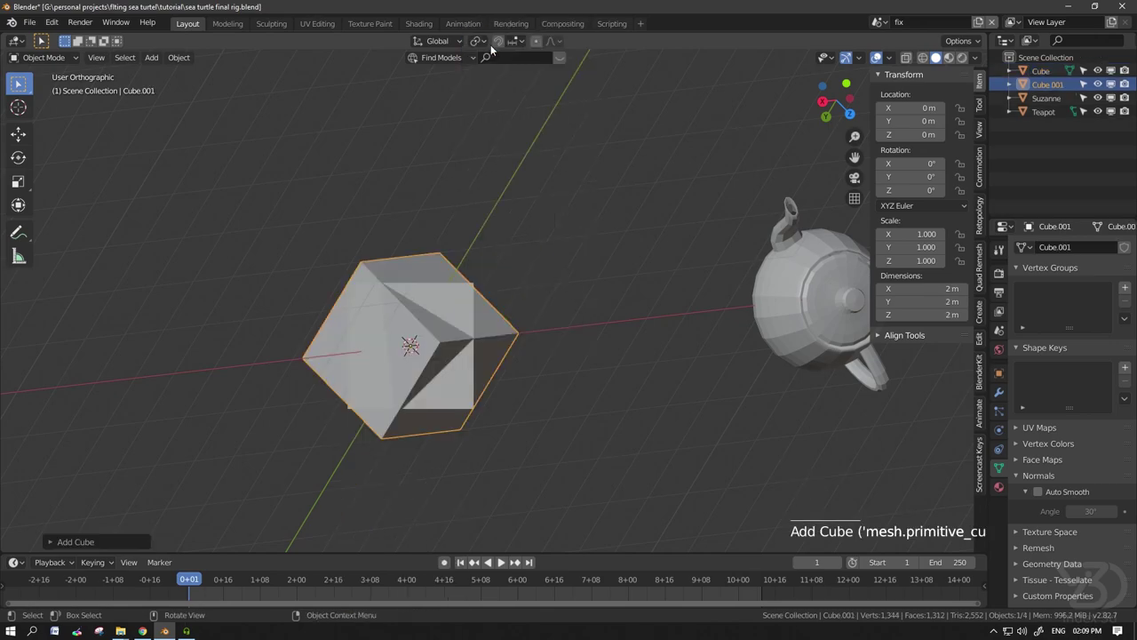
left_click(54, 541)
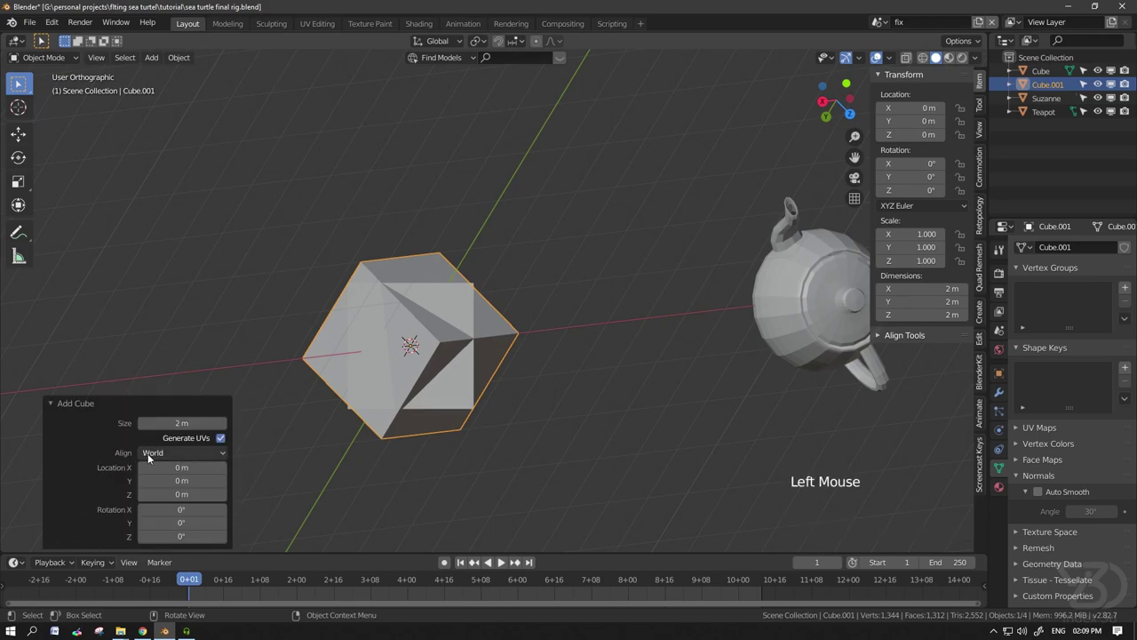
left_click(175, 451)
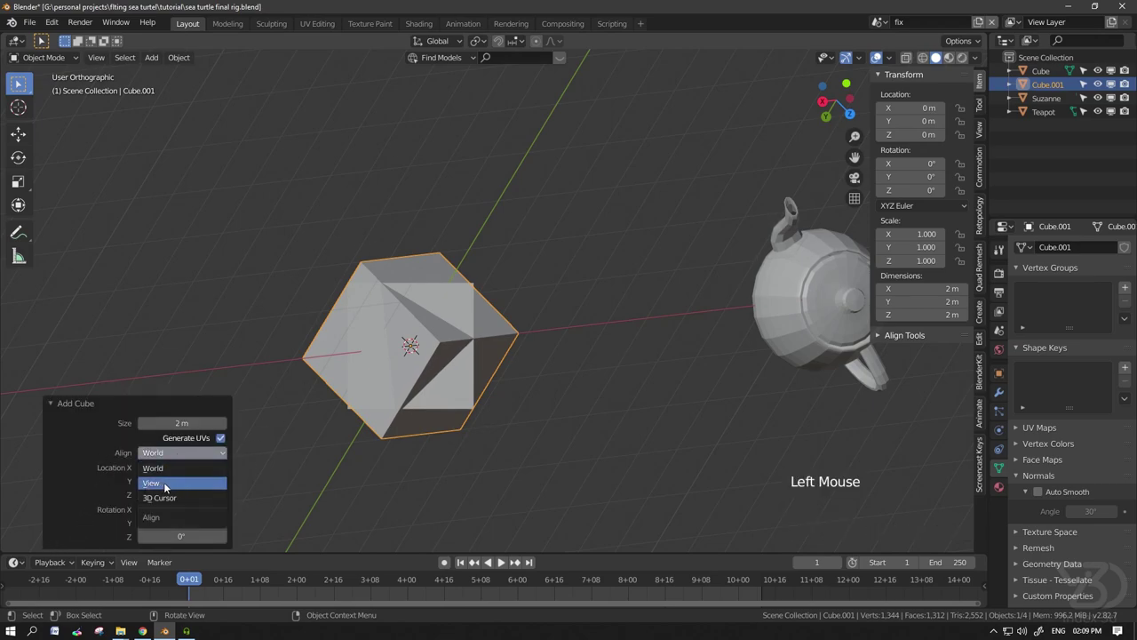
left_click(164, 485)
middle_click_drag(383, 325, 460, 449)
key("KP_1")
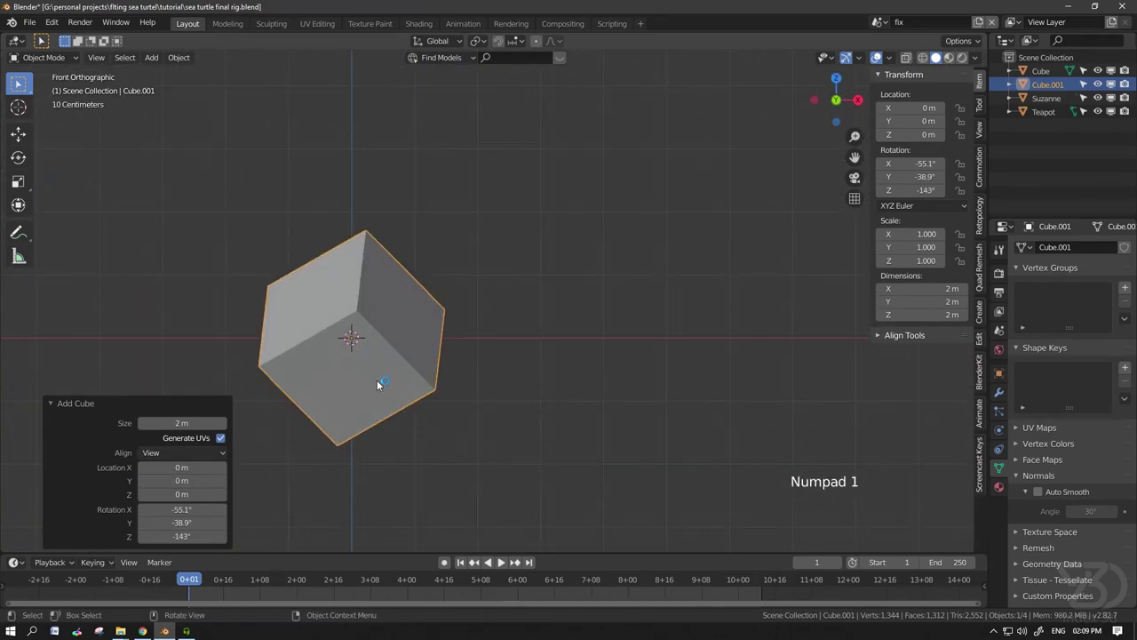
scroll(376, 380, "down", 5)
middle_click_drag(376, 379, 508, 332, "shift")
scroll(508, 332, "up", 2)
- Move the original Cube to the right and parent it to Cube.001
left_click(507, 333)
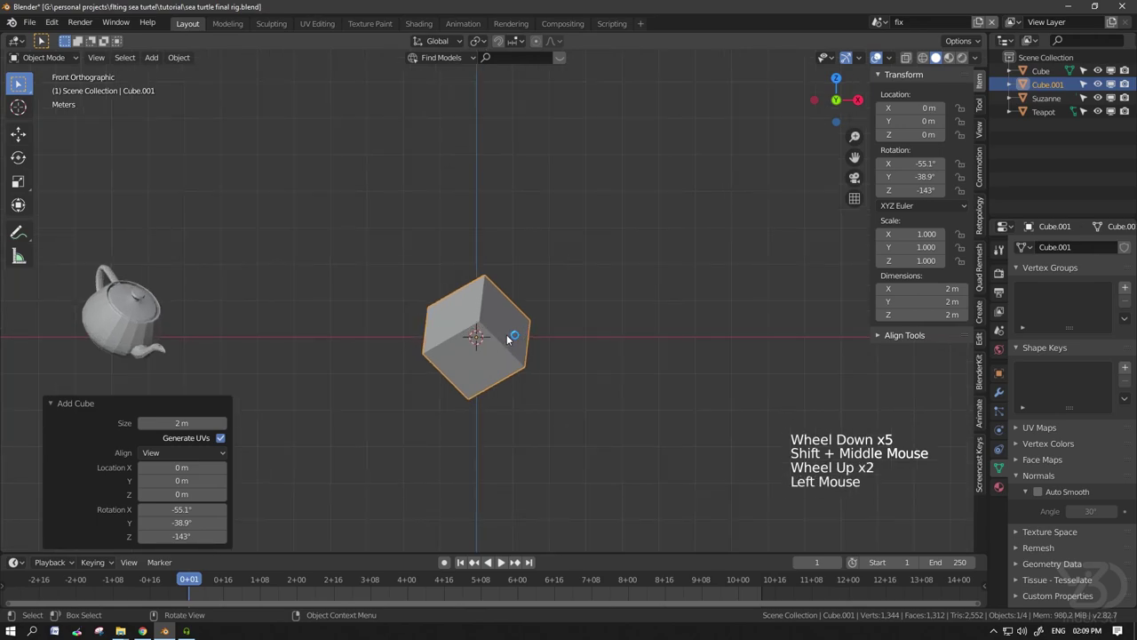
key("g")
left_click(627, 334)
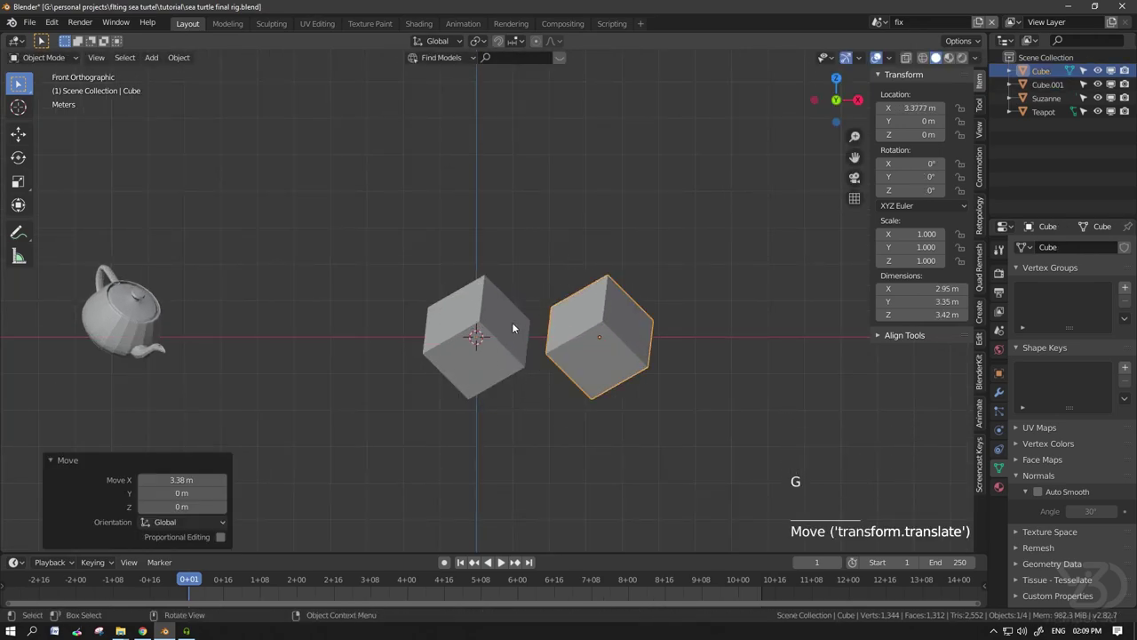
left_click(520, 331)
left_click(611, 309)
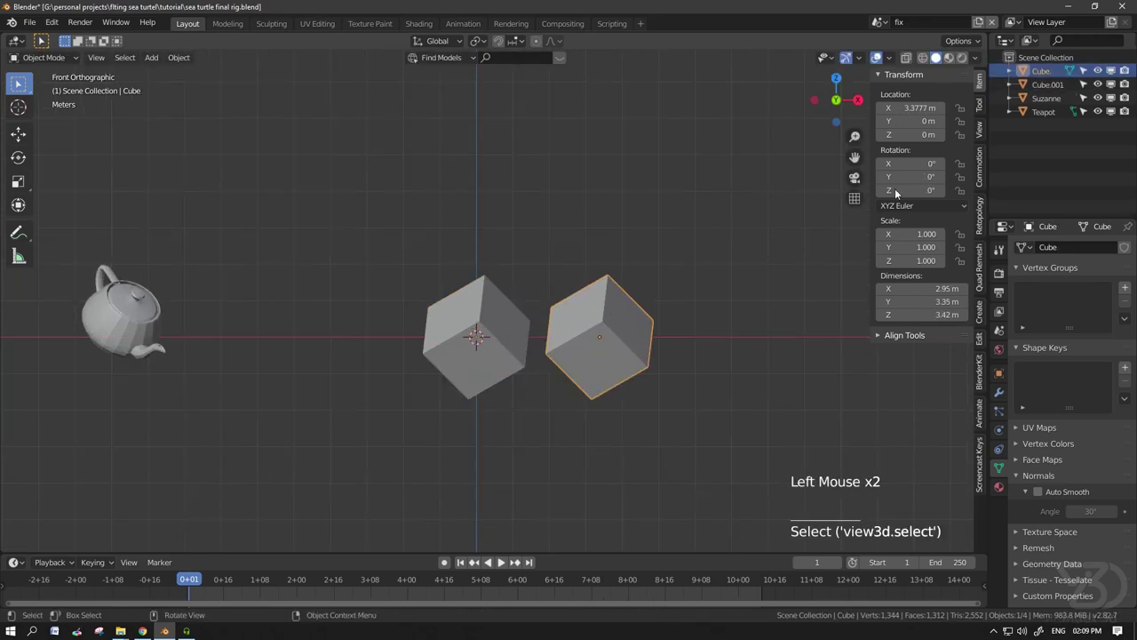
left_click(487, 315, "shift")
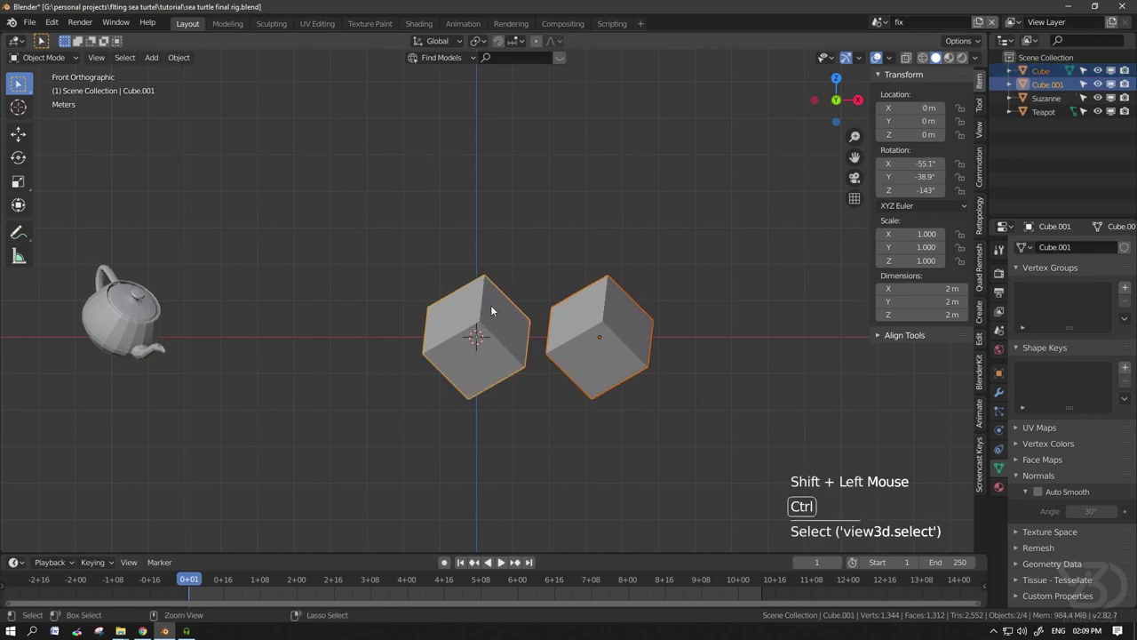
key("ctrl+p")
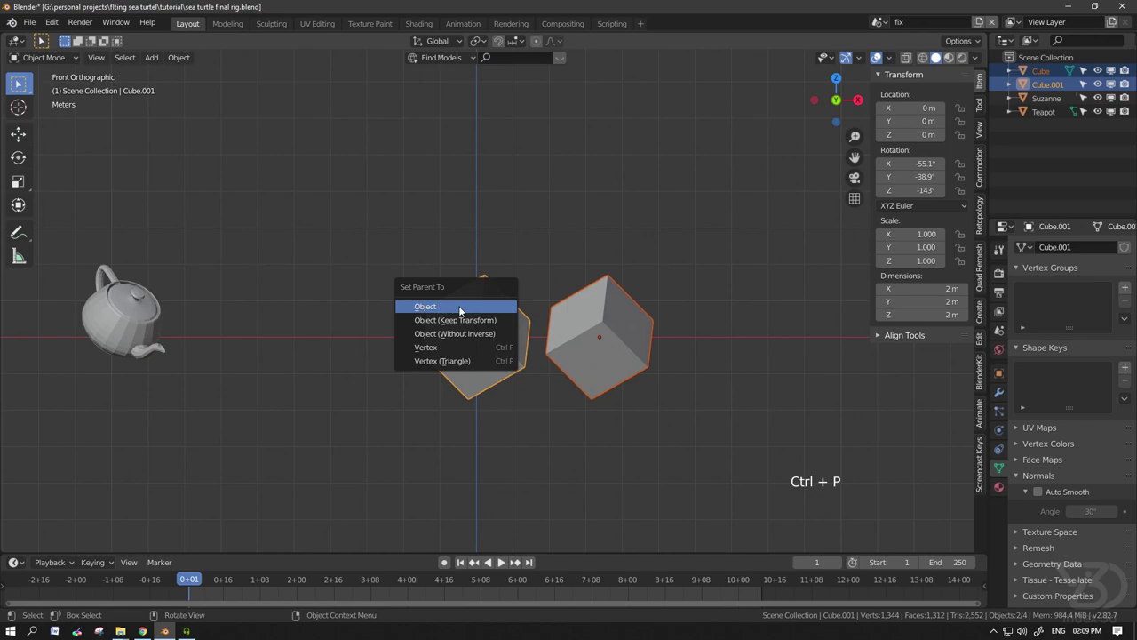
left_click(460, 310)
- Set all three rotation values of Cube.001 to 0
left_click(472, 316)
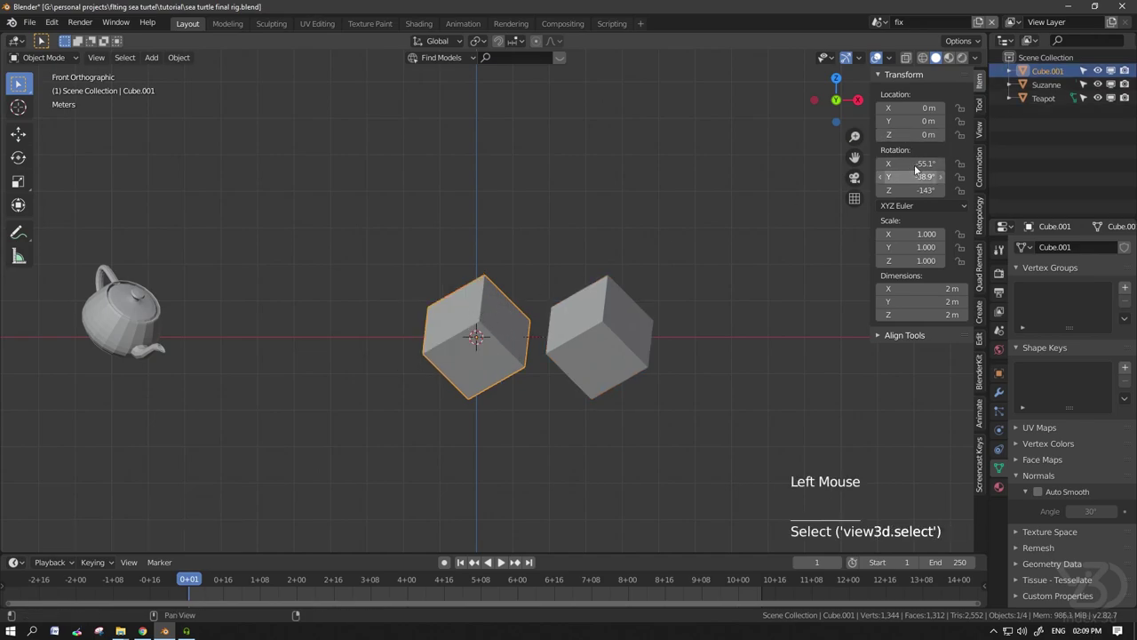
left_click_drag(915, 190, 918, 163)
type("0")
key("Return")
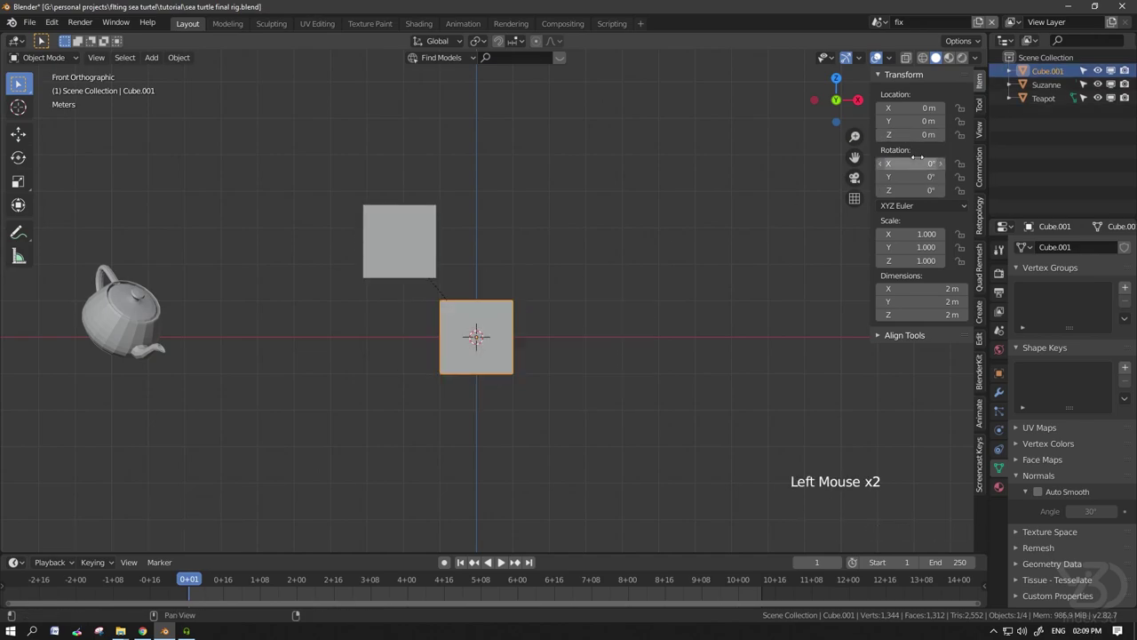
scroll(424, 237, "down", 1)
- Apply the rotation of the upper Cube
left_click(424, 237)
middle_click_drag(425, 237, 452, 229)
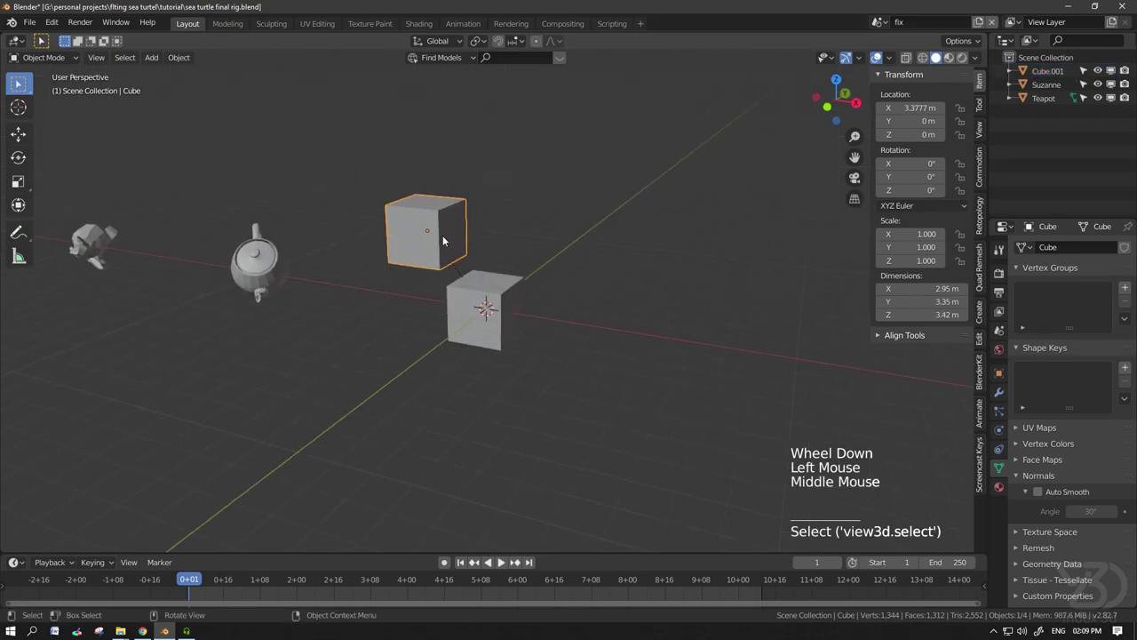
key("ctrl+a")
left_click(441, 234)
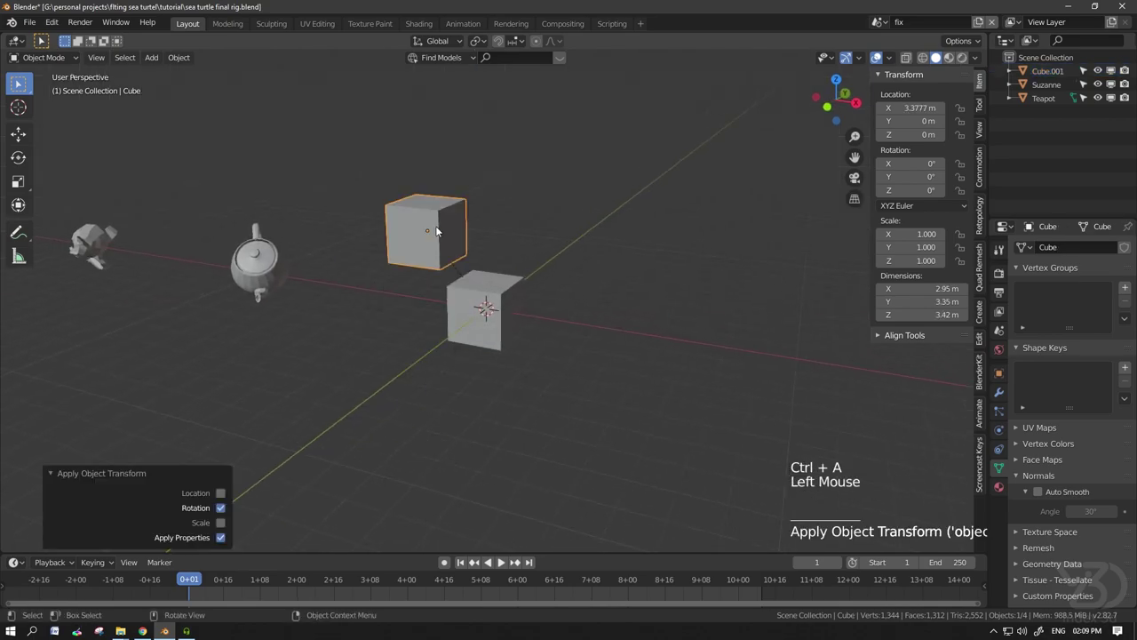
- Clear the upper Cube's parent, keeping its transformation
left_click(436, 231)
key("alt")
key("alt+p")
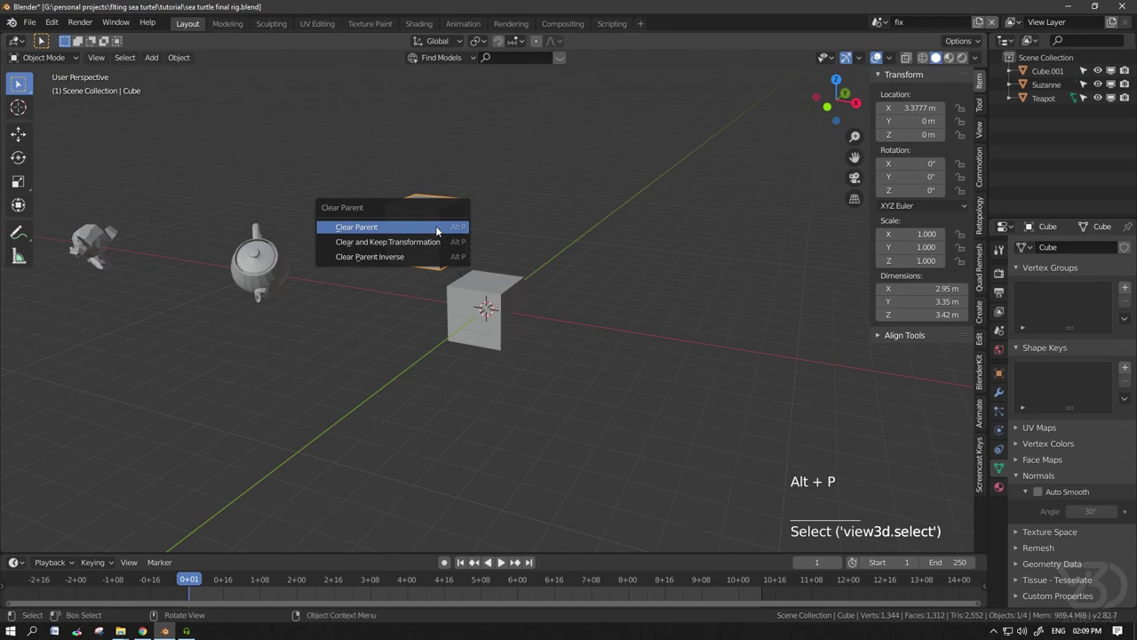
left_click(429, 242)
left_click(491, 315)
- Delete Cube.001 and move the remaining Cube back to the world origin
key("x")
left_click(452, 269)
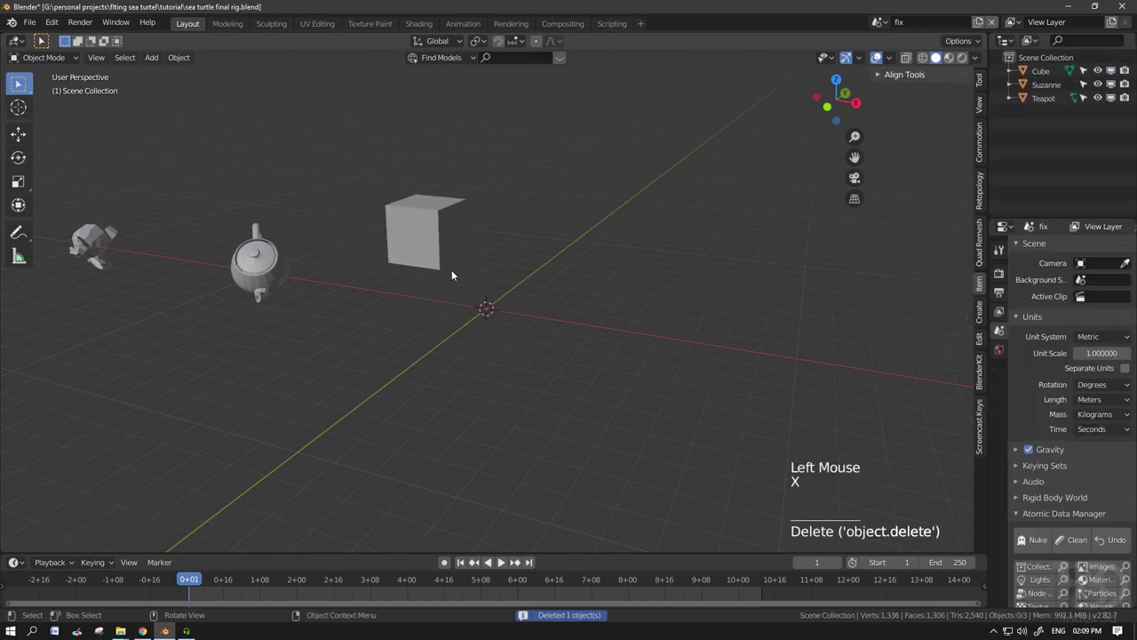
left_click(441, 238)
key("alt+g")
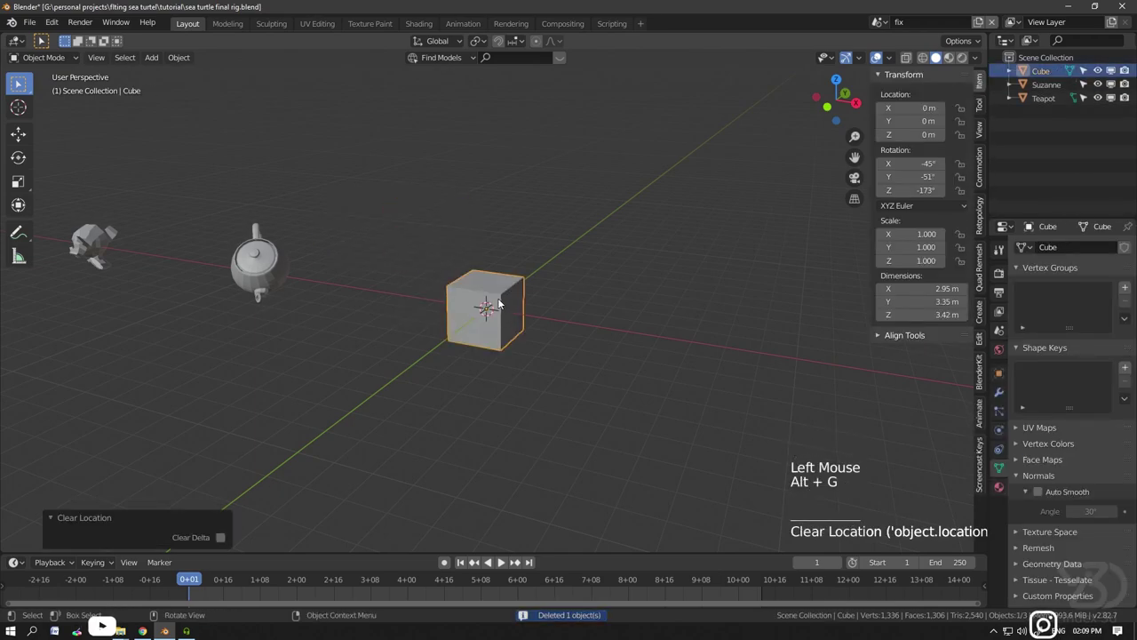
middle_click_drag(489, 249, 495, 300)
scroll(495, 300, "up", 2)
- Rename the cube to 'fixed cube'
key("F2")
type("fixed cu")
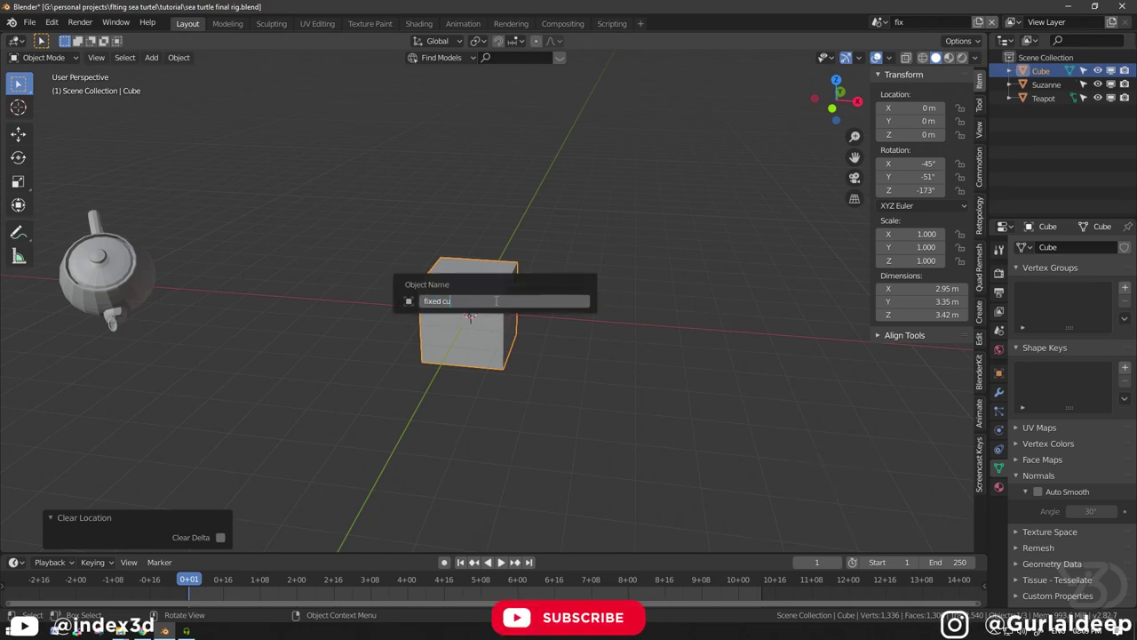
type("be")
key("Return")
scroll(260, 298, "down", 3)
- Select the teapot, snap the 3D cursor to it, and check its mesh in Edit Mode
middle_click_drag(261, 298, 481, 295, "shift")
scroll(403, 296, "up", 3)
left_click(343, 286)
key("shift+s")
scroll(457, 305, "up", 3)
scroll(475, 289, "up", 3)
key("Tab")
key("Tab")
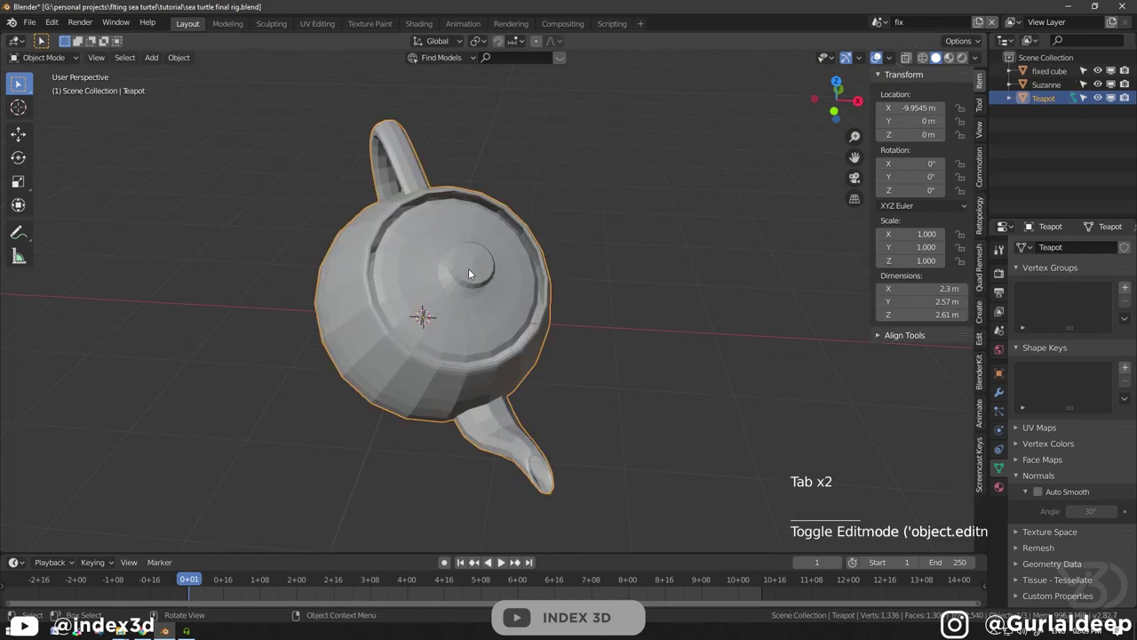
- In the teapot's Edit Mode, select the centre vertex of the lid knob
middle_click_drag(469, 269, 301, 389)
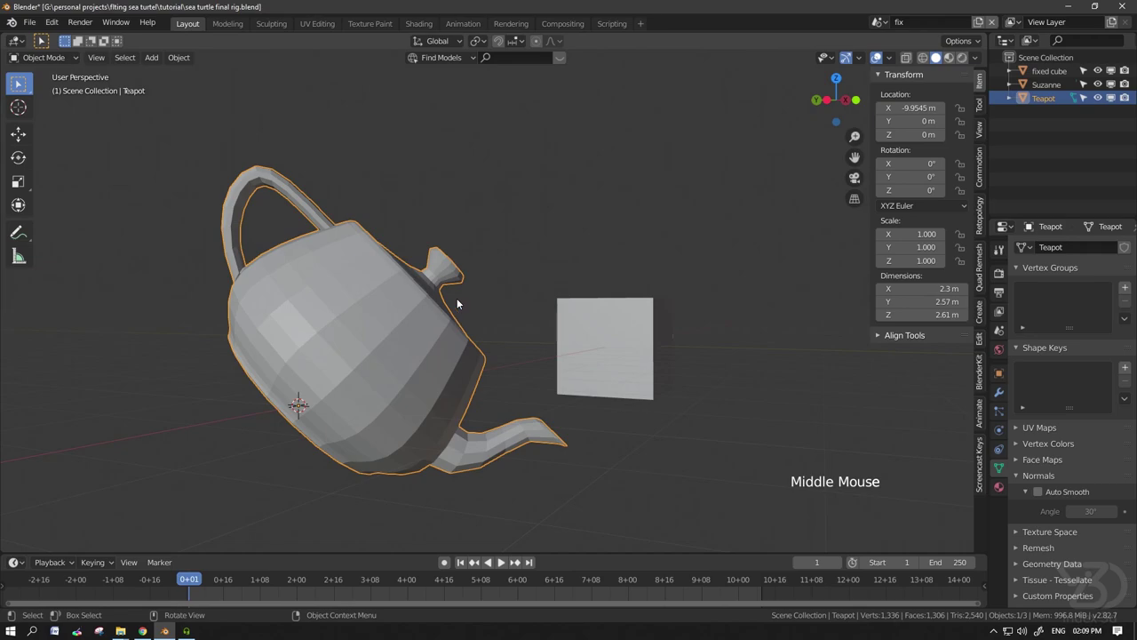
mouse_move(457, 297)
middle_mouse_down()
mouse_move(372, 326)
mouse_move(477, 291)
mouse_move(454, 305)
middle_mouse_up()
scroll(468, 270, "up", 3)
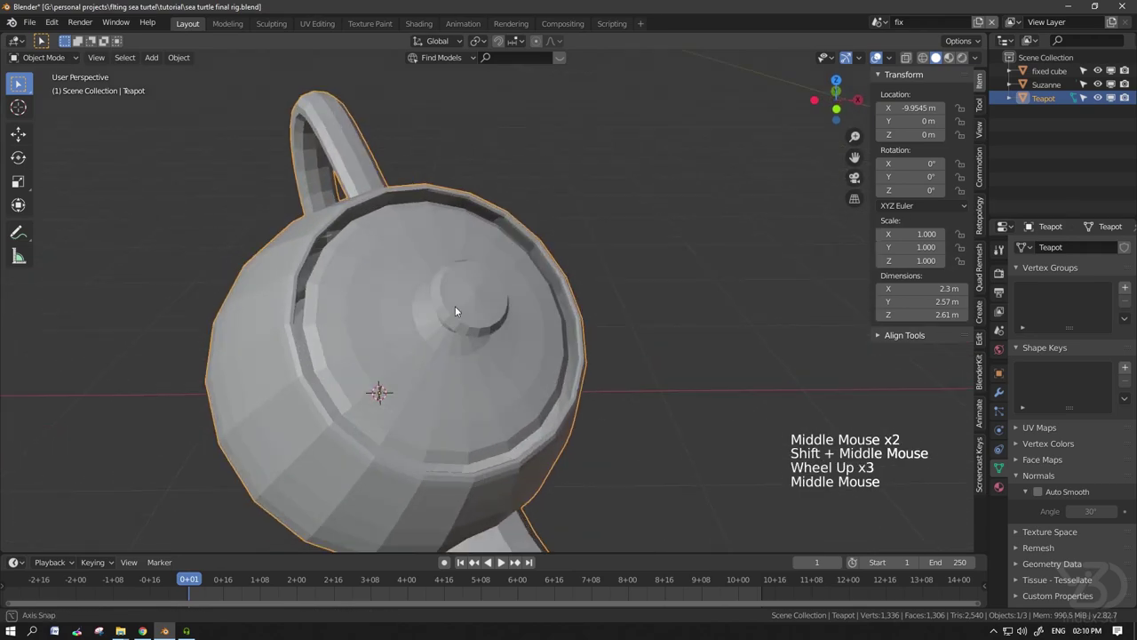
scroll(455, 305, "up", 2)
key("Tab")
left_click(481, 296)
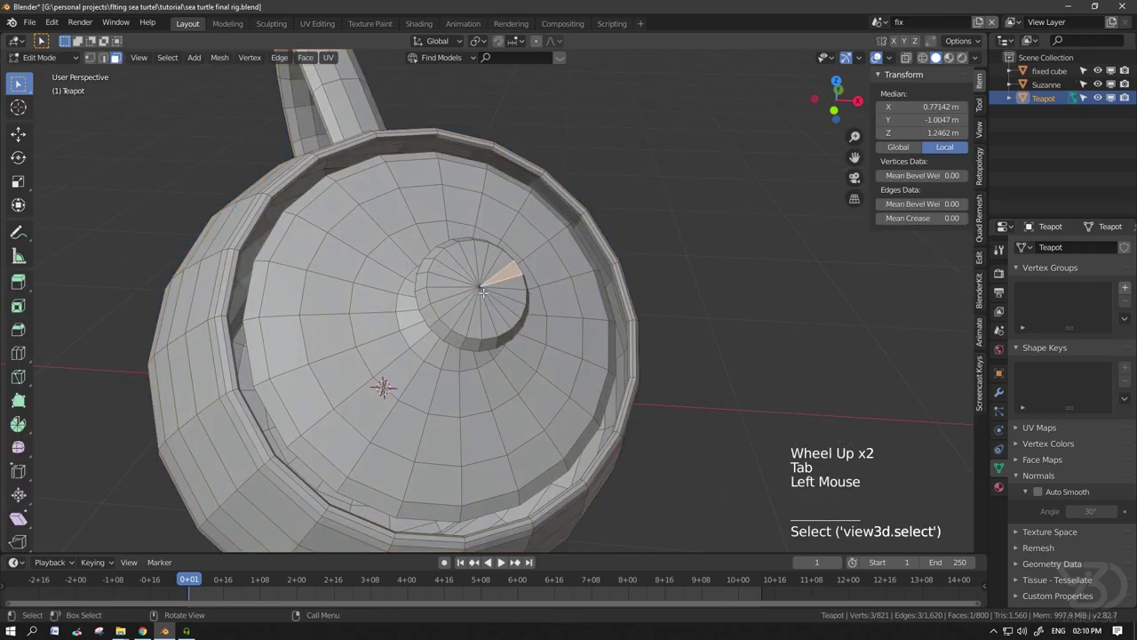
key("1")
scroll(483, 289, "up", 3)
left_click(481, 284)
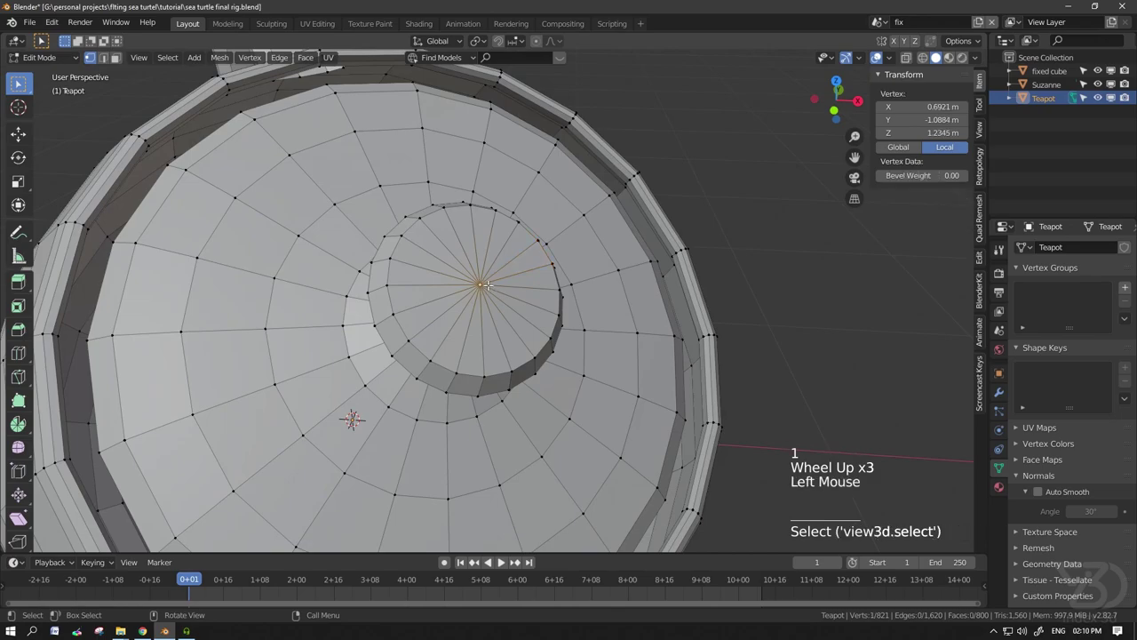
- Vertex-bevel the lid's centre vertex into a small circular face
middle_click_drag(481, 284, 479, 284)
key("ctrl+shift")
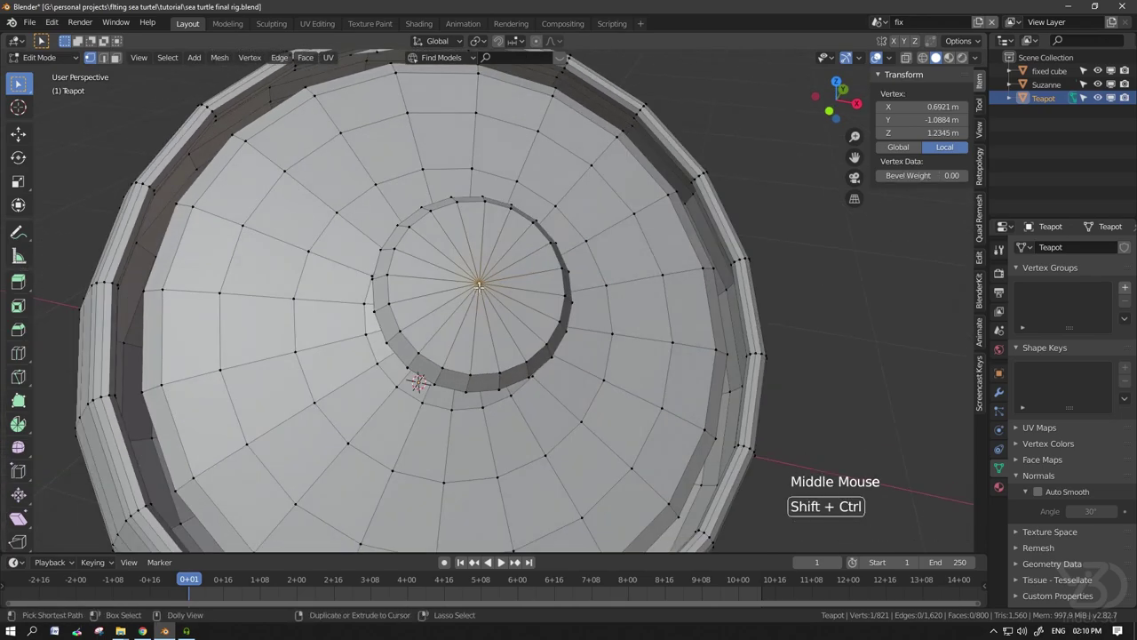
key("ctrl+shift+b")
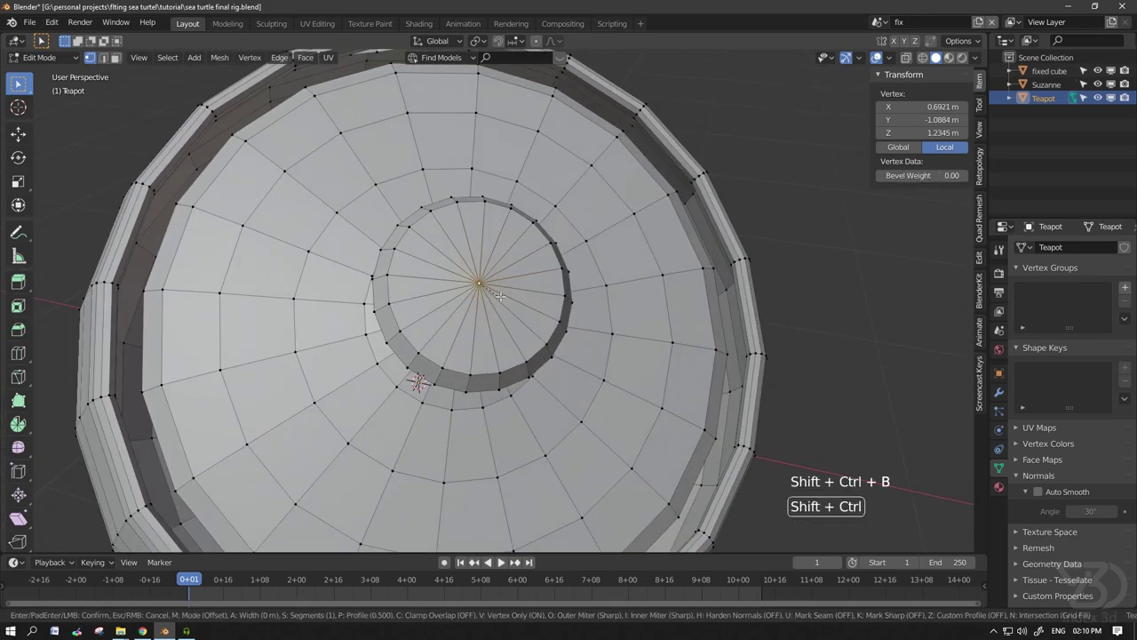
left_click(464, 275)
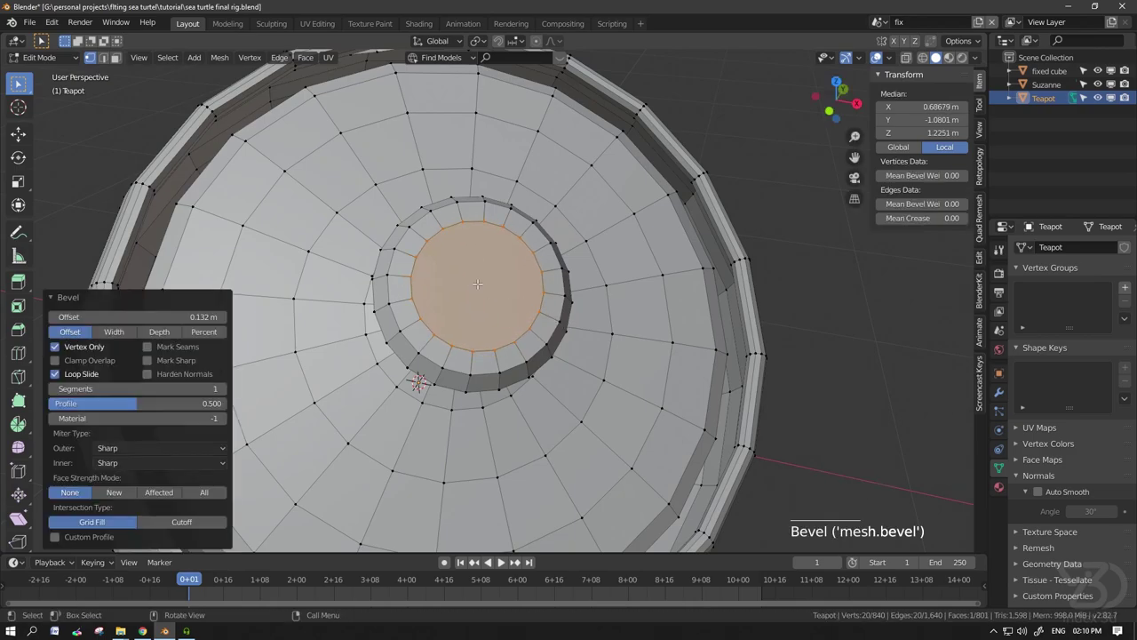
- Select the new circular lid face and align the view square onto it
left_click(480, 285)
key("3")
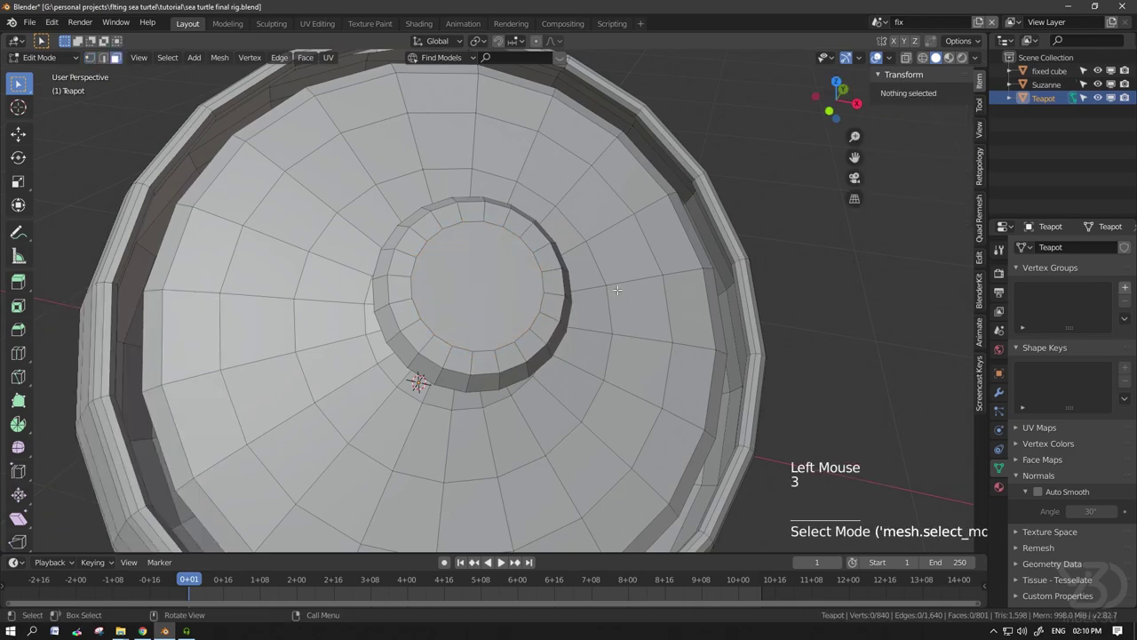
left_click(479, 281)
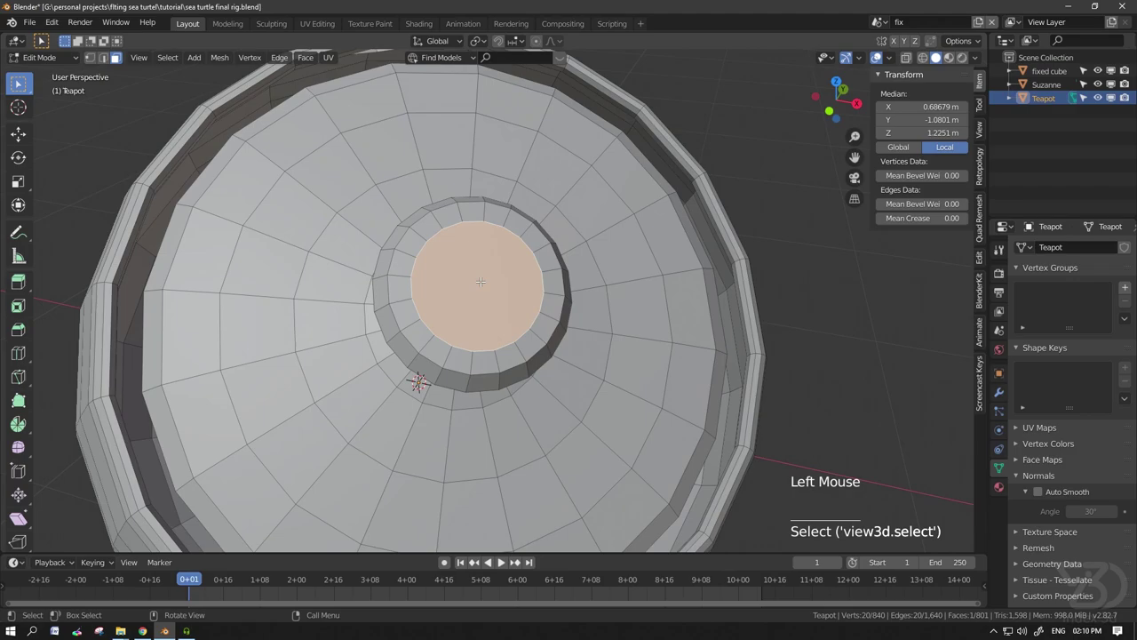
key("shift+KP_7")
scroll(480, 282, "down", 9)
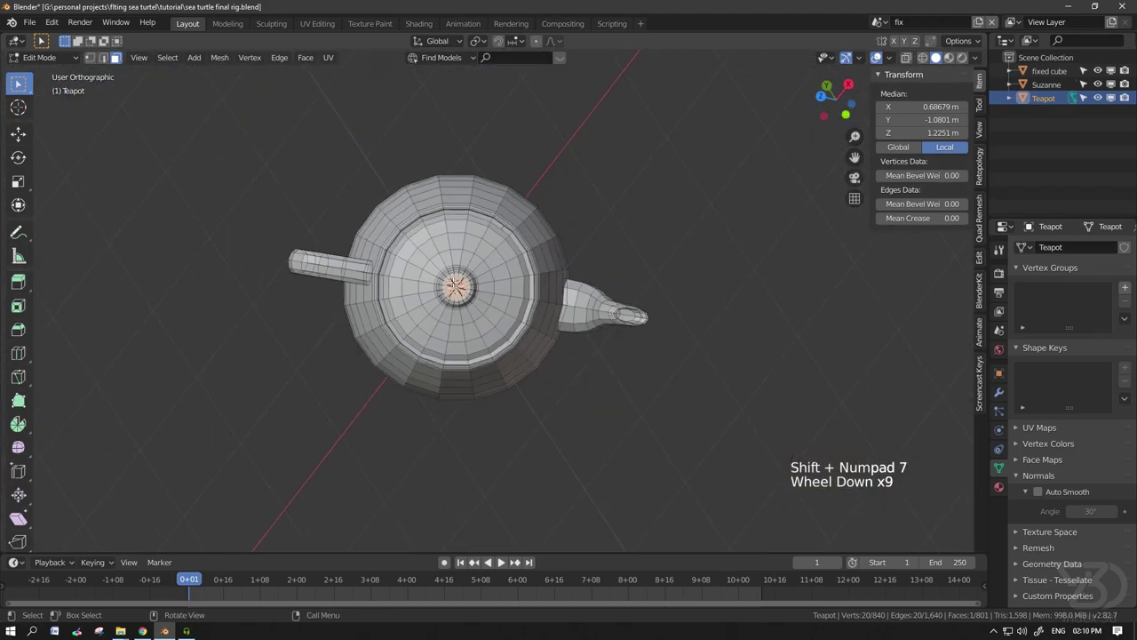
key("Tab")
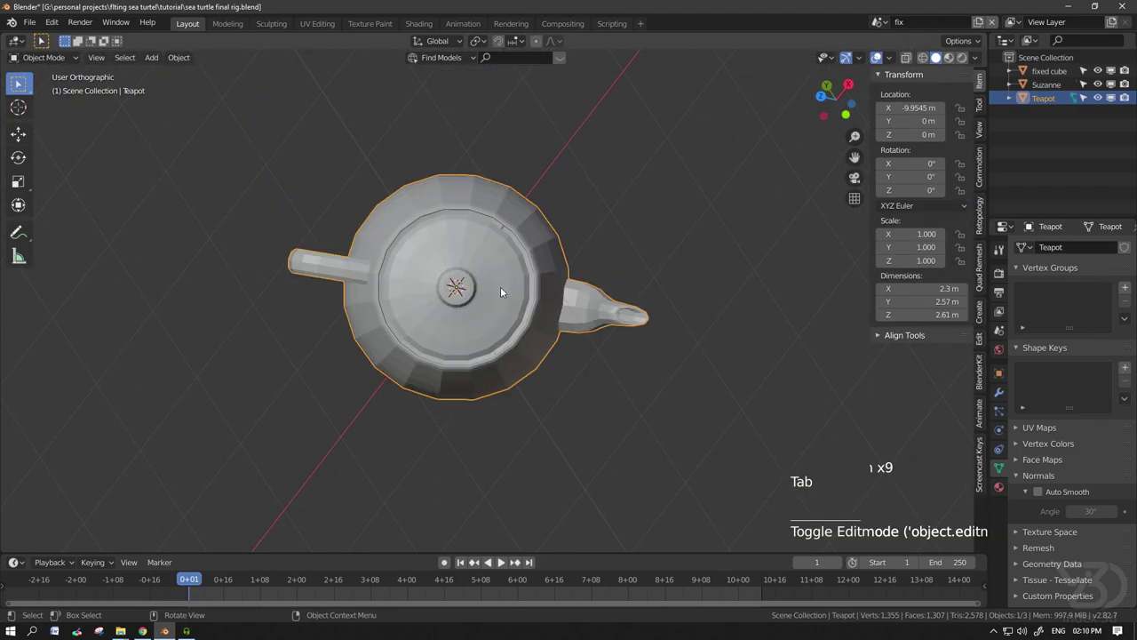
key("shift+a")
- Add a view-aligned cube at the teapot and parent the teapot to it
mouse_move(461, 290)
left_click(548, 304)
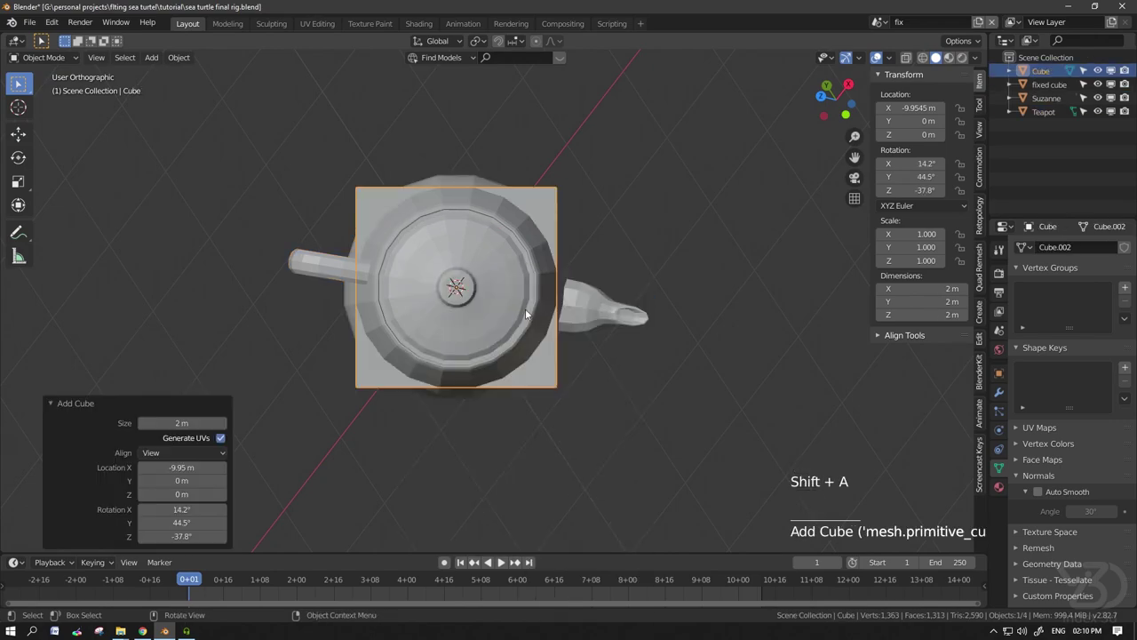
left_click(179, 453)
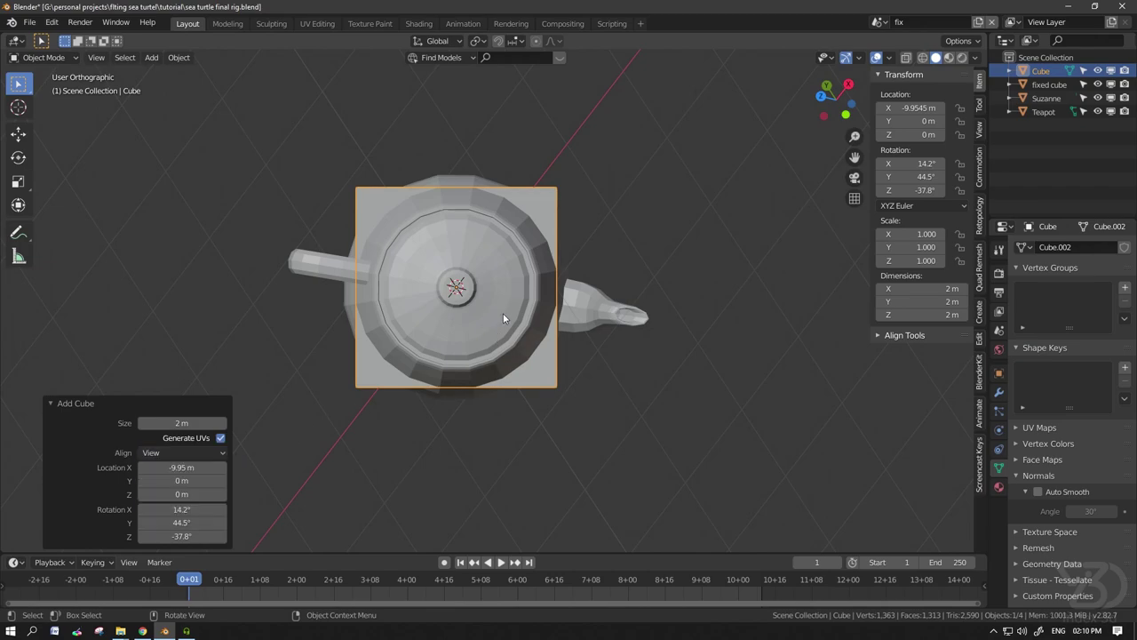
left_click(611, 311)
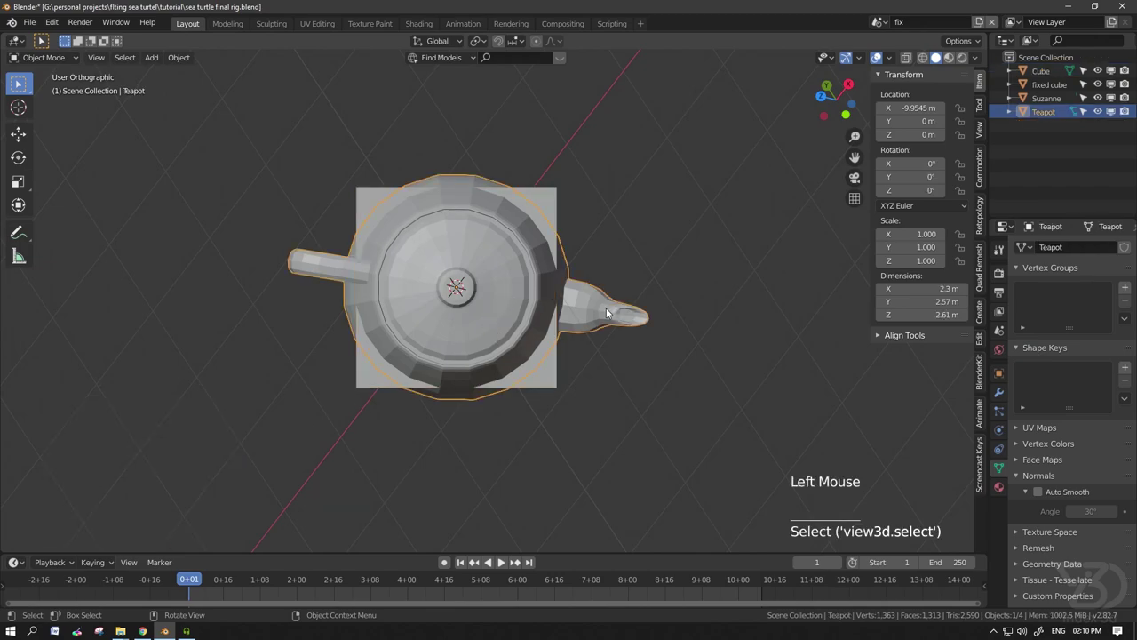
left_click(528, 268, "shift")
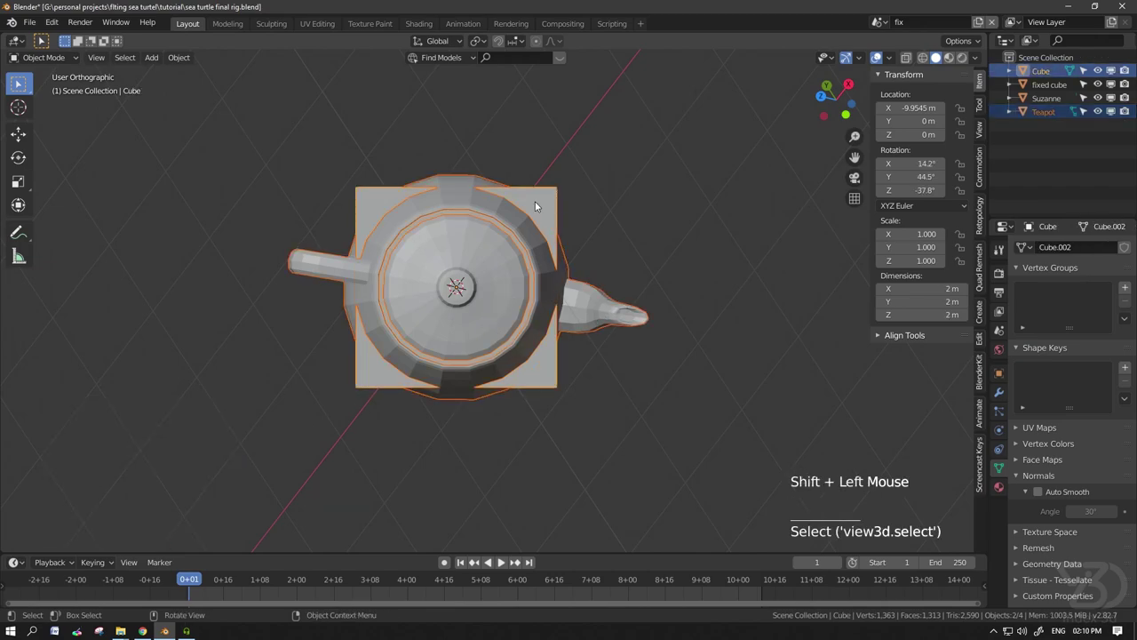
key("ctrl+p")
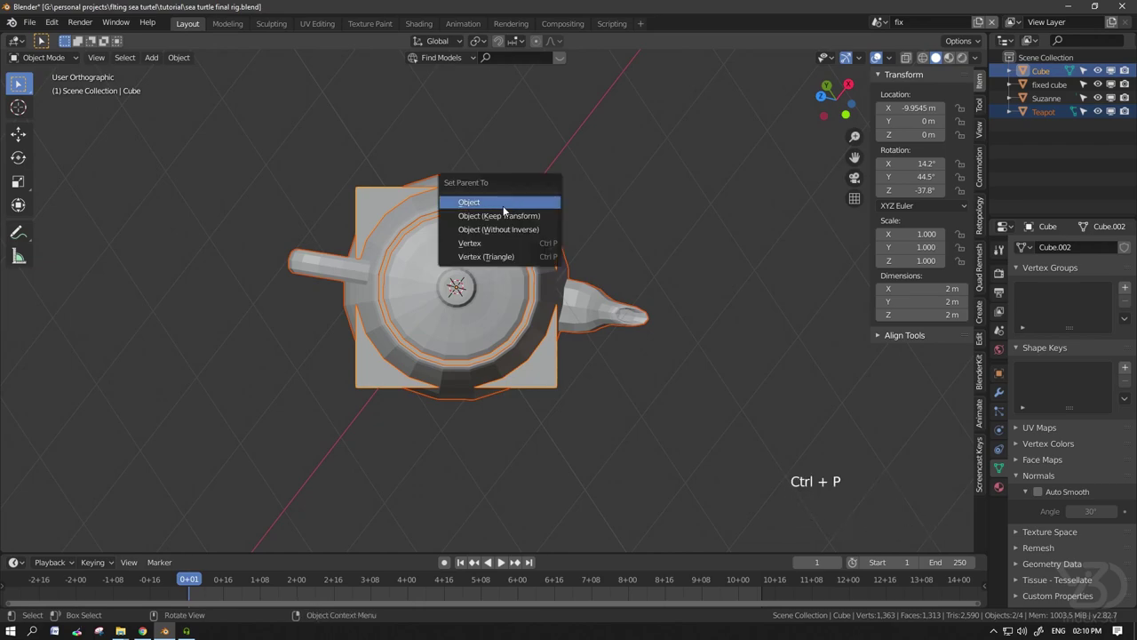
left_click(509, 205)
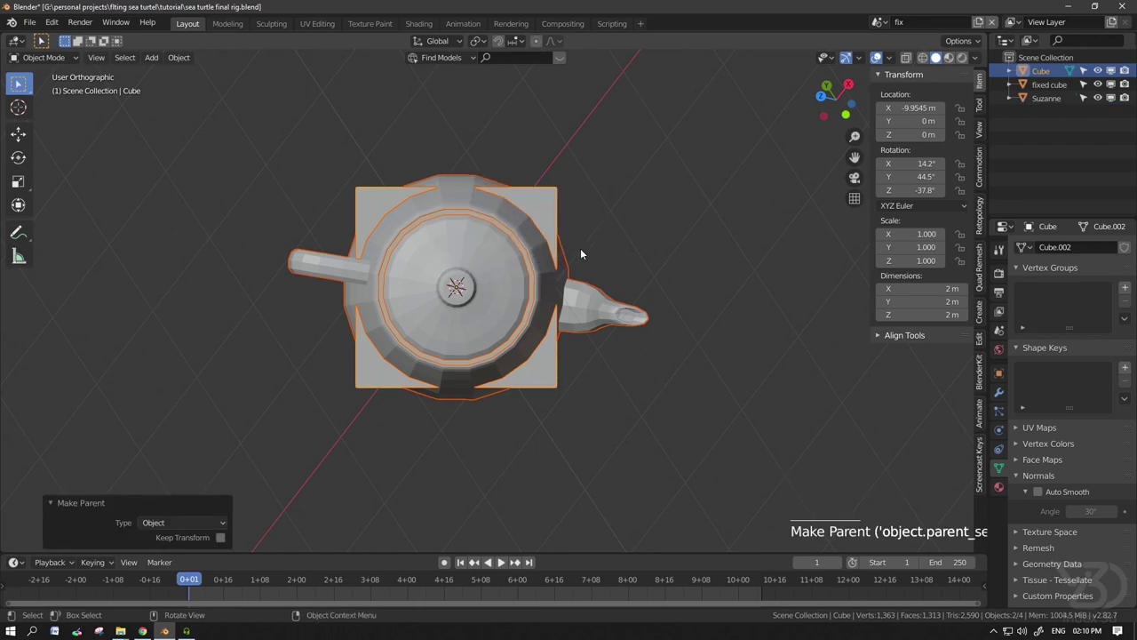
- Reset the new cube's rotation to zero, straightening the teapot with it
key("KP_1")
left_click(574, 388)
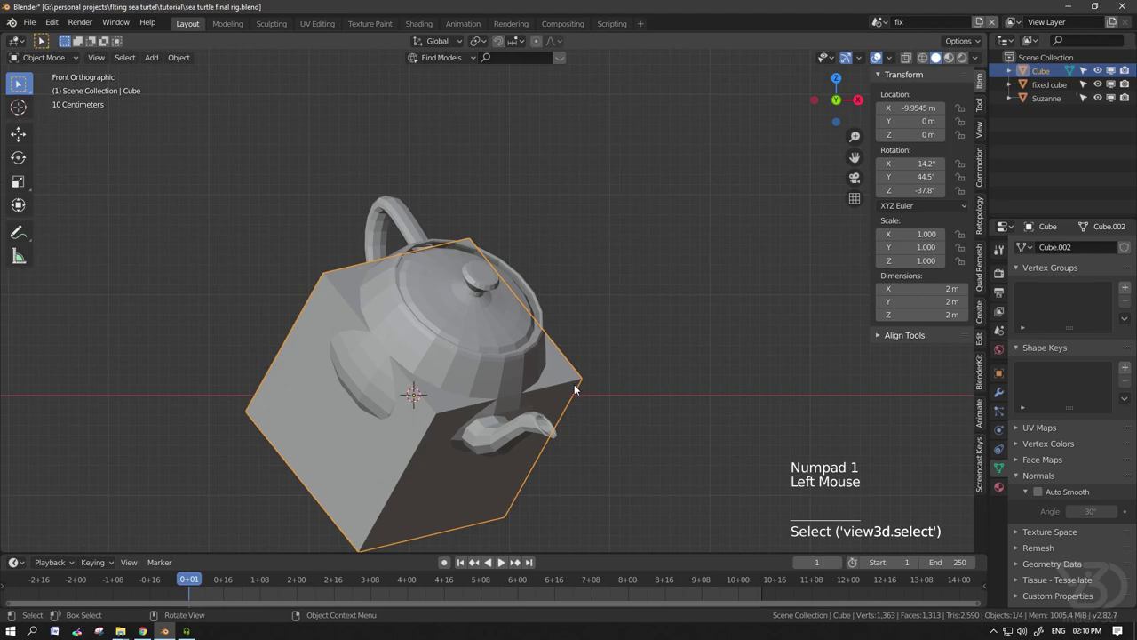
key("alt")
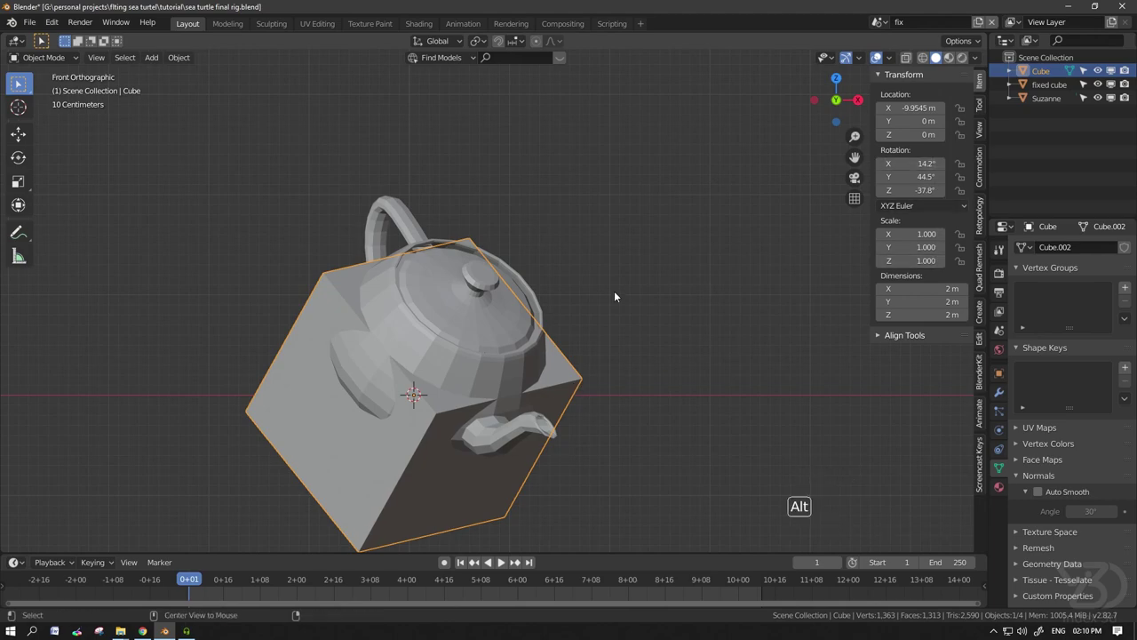
key("alt+r")
scroll(545, 305, "down", 3)
middle_click_drag(545, 305, 485, 350)
scroll(502, 321, "down", 2)
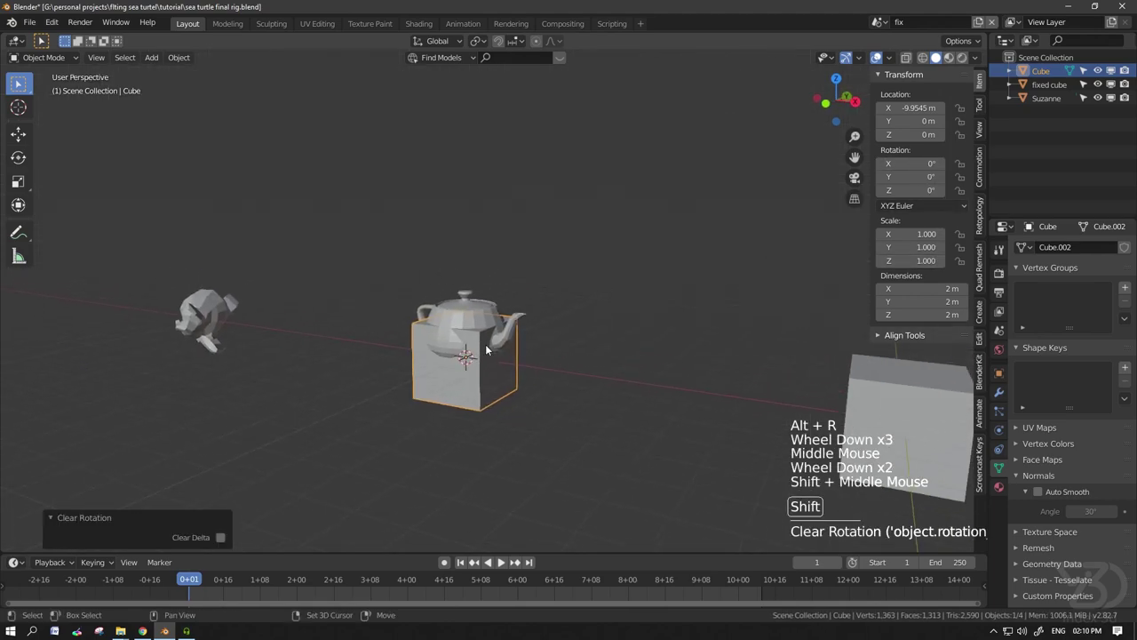
- Apply the teapot's scale and clear its parent, keeping its transformation
left_click(471, 316)
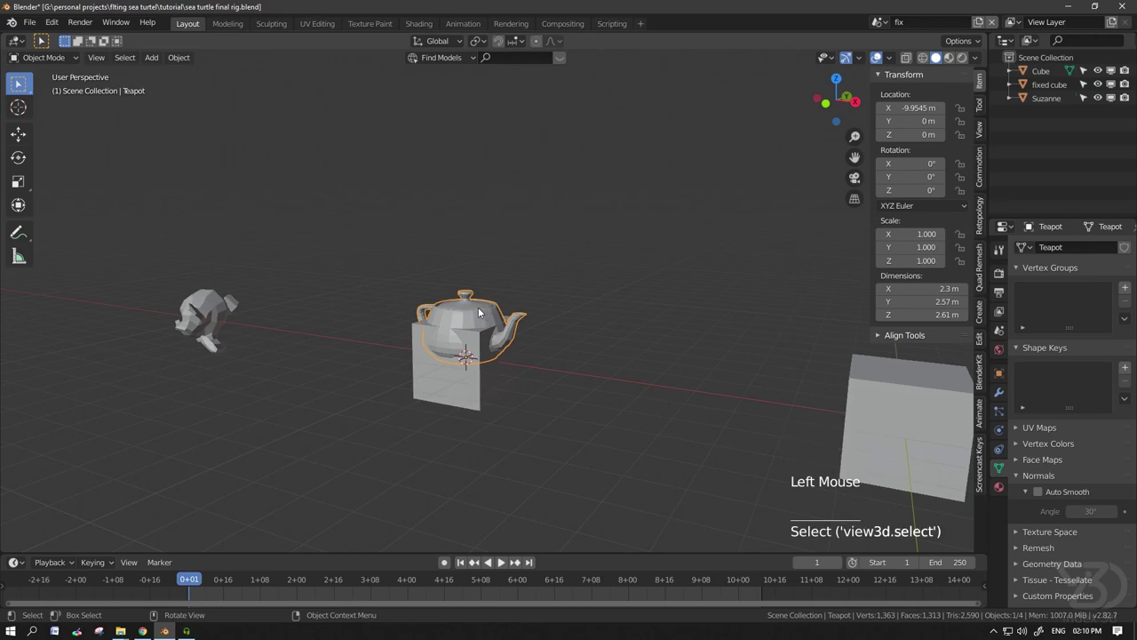
key("ctrl+a")
left_click(443, 322)
left_click(479, 315)
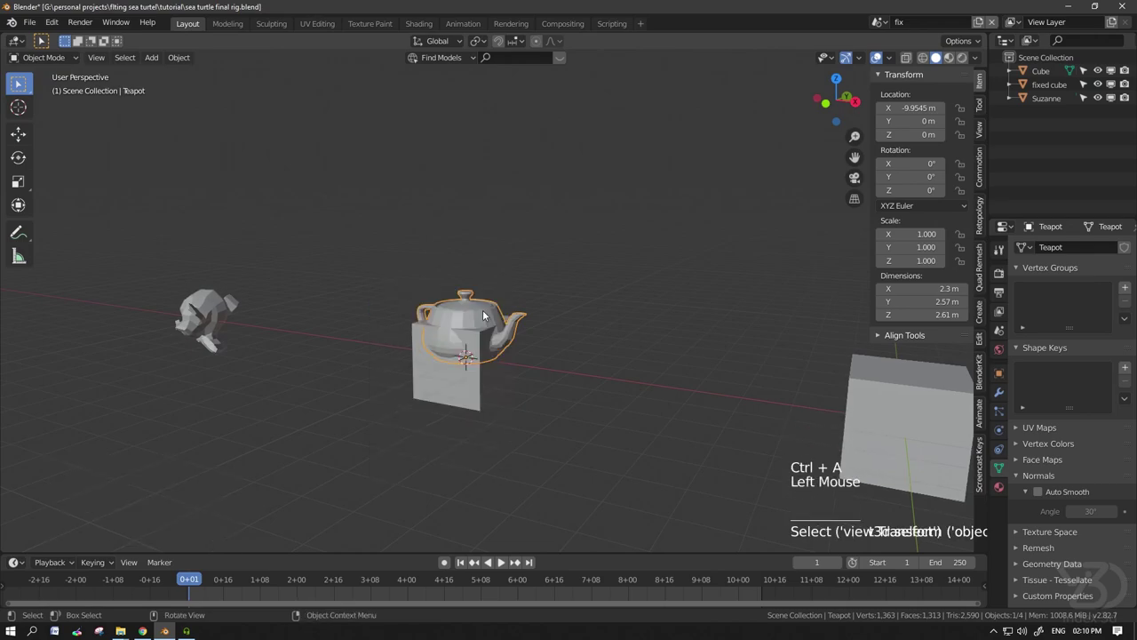
key("alt+p")
left_click(483, 311)
left_click(467, 391)
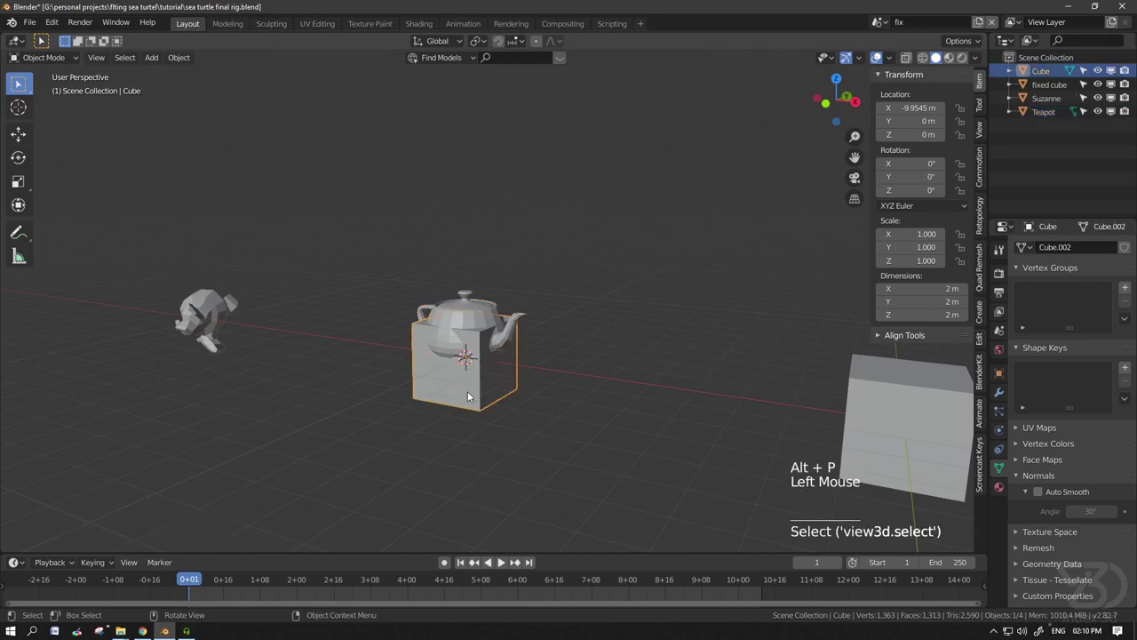
- Delete the cube, select Suzanne and orbit to see her from the front
key("x")
left_click(435, 395)
scroll(355, 342, "up", 2)
middle_click_drag(240, 327, 444, 319, "shift")
scroll(364, 342, "up", 2)
left_click(364, 342)
scroll(387, 335, "up", 2)
scroll(388, 336, "up", 3)
mouse_move(445, 319)
middle_mouse_down()
mouse_move(474, 323)
mouse_move(414, 323)
mouse_move(478, 336)
mouse_move(440, 317)
middle_mouse_up()
- In Edit Mode, select a 2x2 block of four faces on top of Suzanne's head
middle_click_drag(500, 353, 406, 284, "shift")
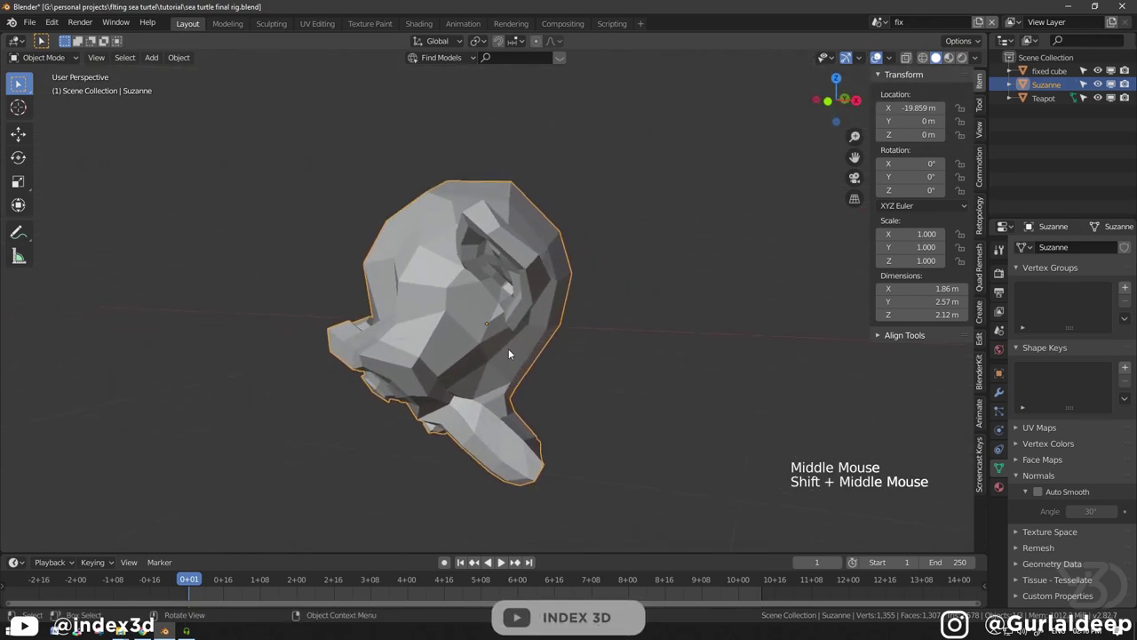
scroll(393, 224, "up", 2)
middle_click_drag(393, 224, 482, 258)
middle_click_drag(305, 206, 401, 228, "shift")
scroll(401, 229, "up", 1)
key("Tab")
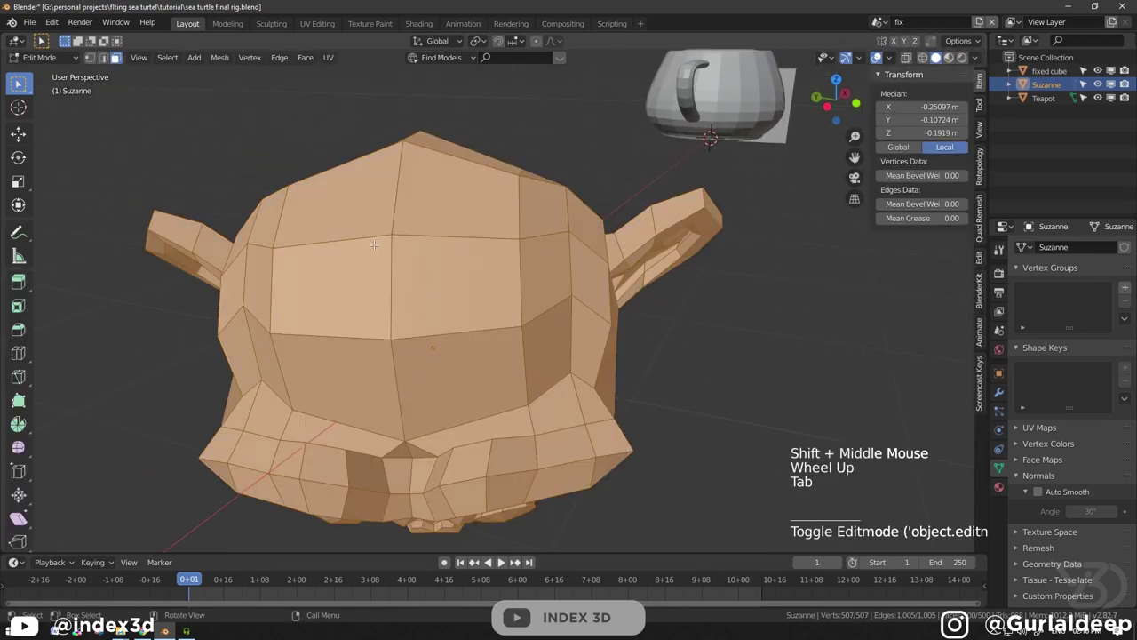
left_click(394, 246)
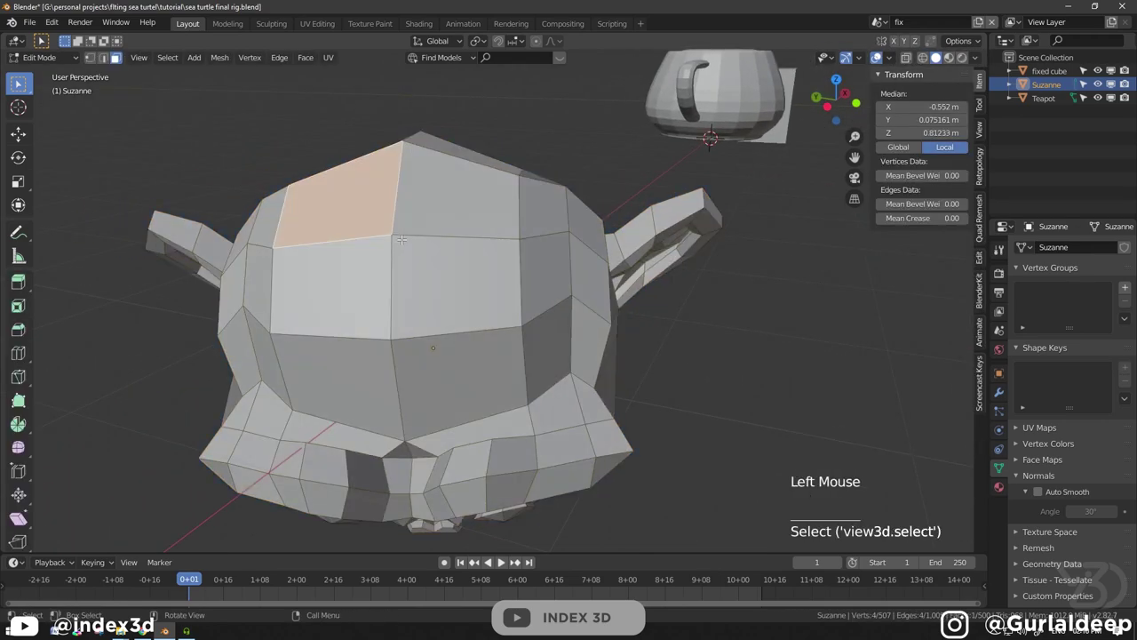
left_click(454, 191, "shift")
left_click(456, 284, "shift")
left_click(339, 270, "shift")
- Align the view to the selected faces, orbit to inspect them, then go to front view
key("shift+KP_7")
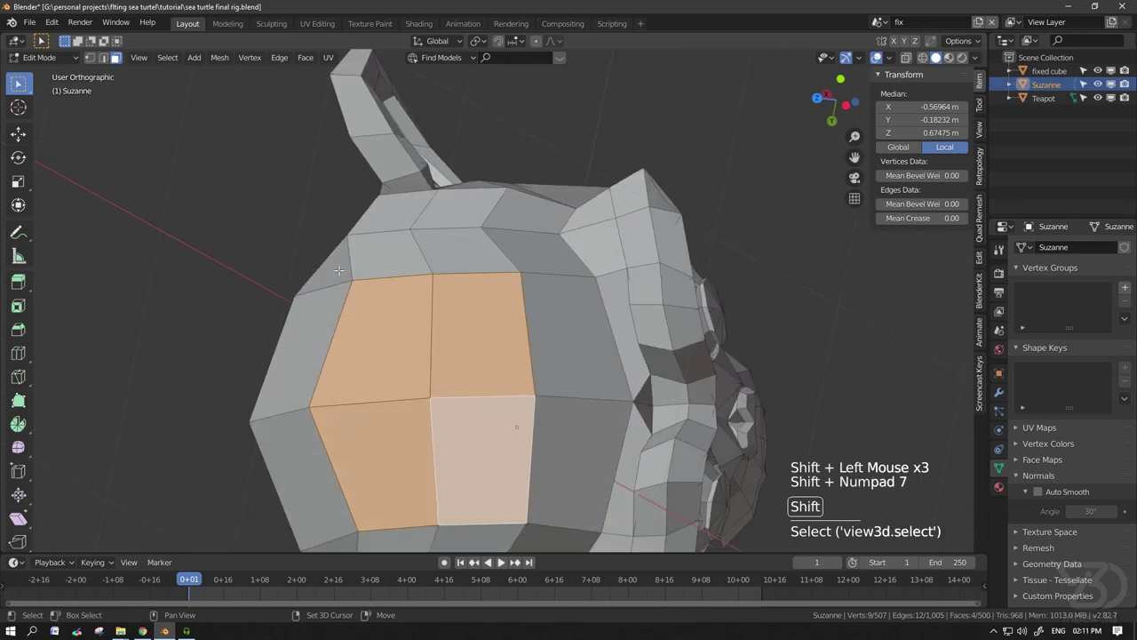
scroll(338, 270, "down", 3)
scroll(339, 270, "down", 1)
middle_click_drag(338, 270, 337, 267, "shift")
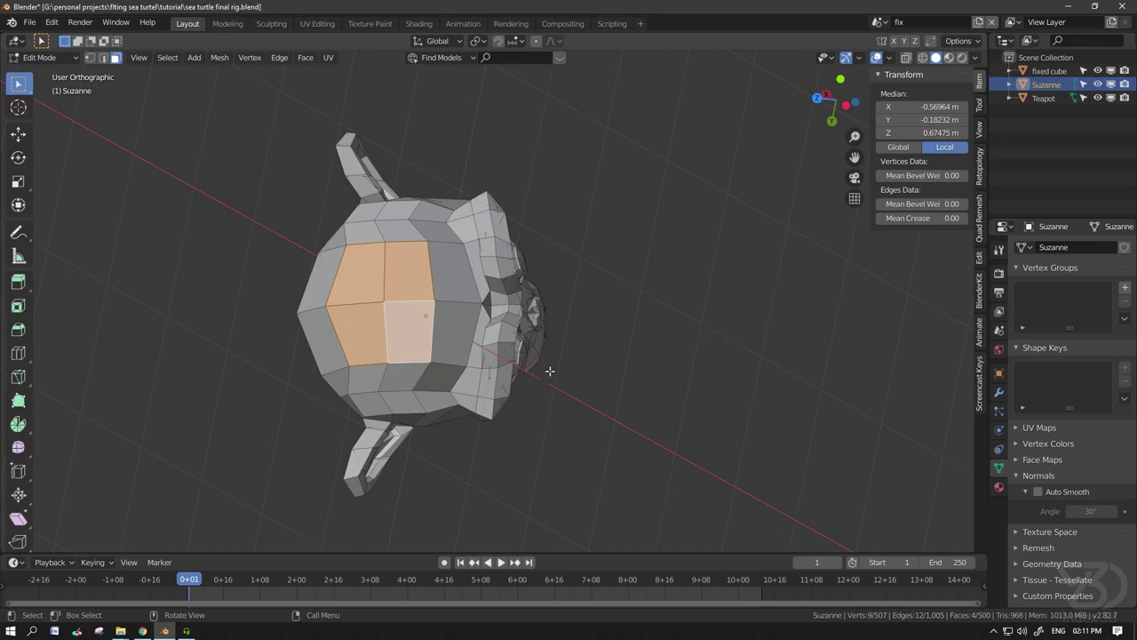
middle_click_drag(378, 339, 526, 259, "shift")
scroll(426, 358, "up", 2)
key("KP_1")
scroll(752, 251, "down", 2)
scroll(527, 259, "up", 3)
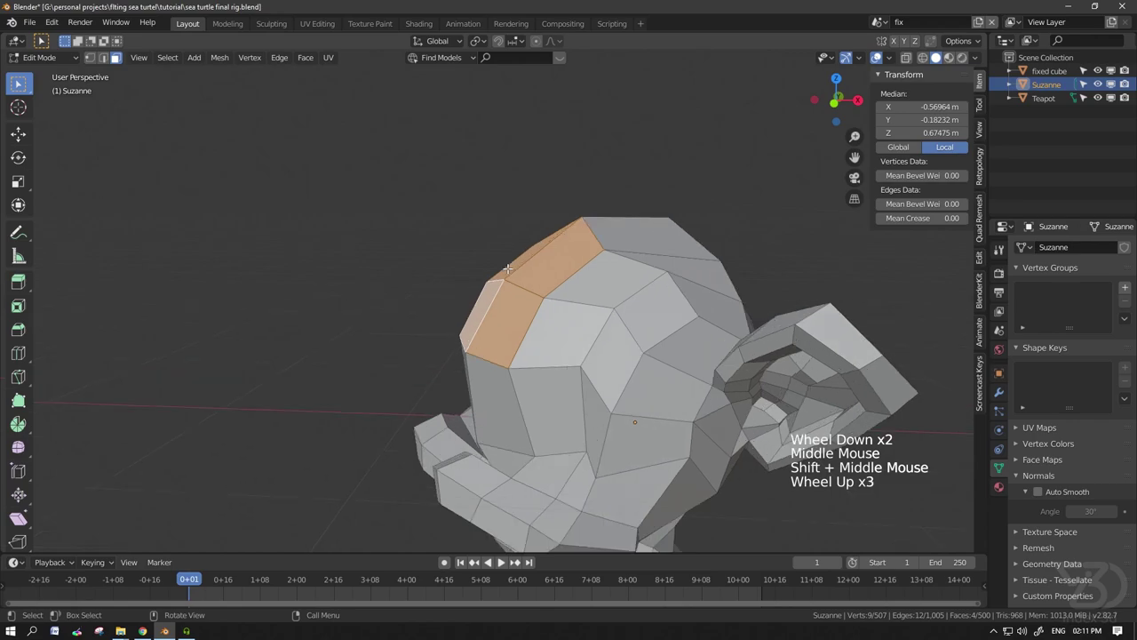
scroll(508, 268, "down", 1)
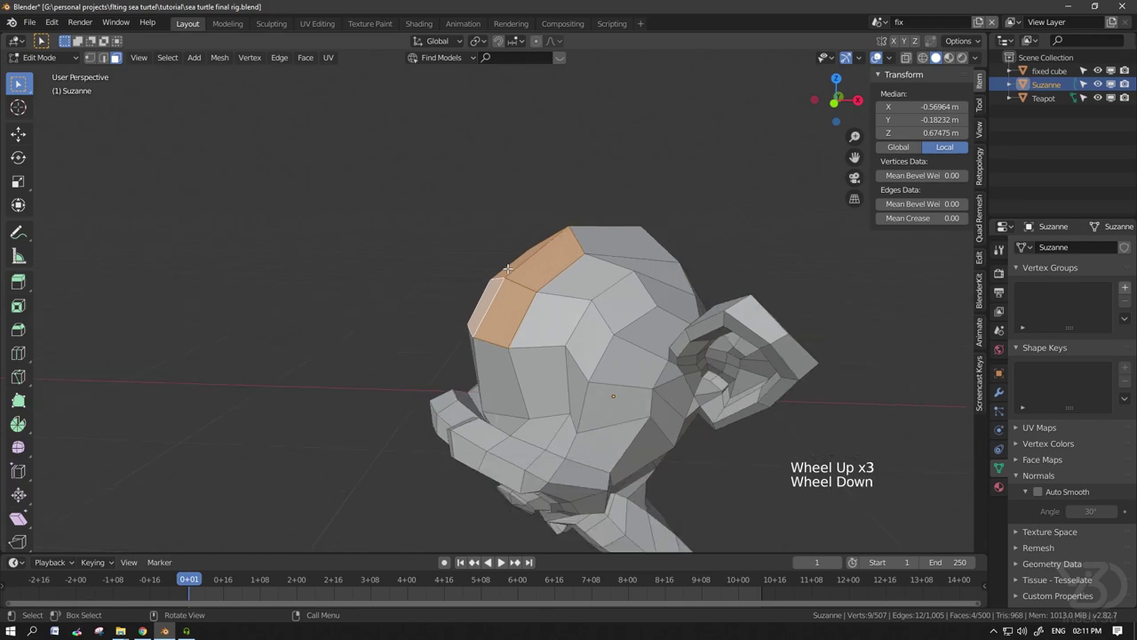
- Set the transform orientation to Normal and switch to the Move tool
left_click(438, 41)
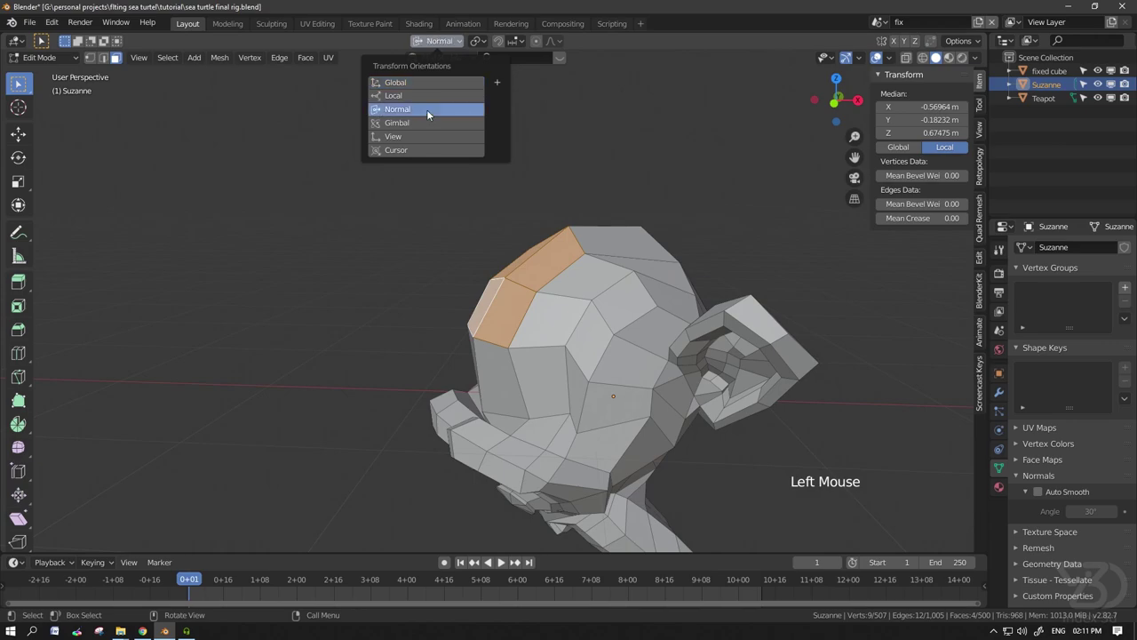
left_click(427, 110)
left_click(19, 133)
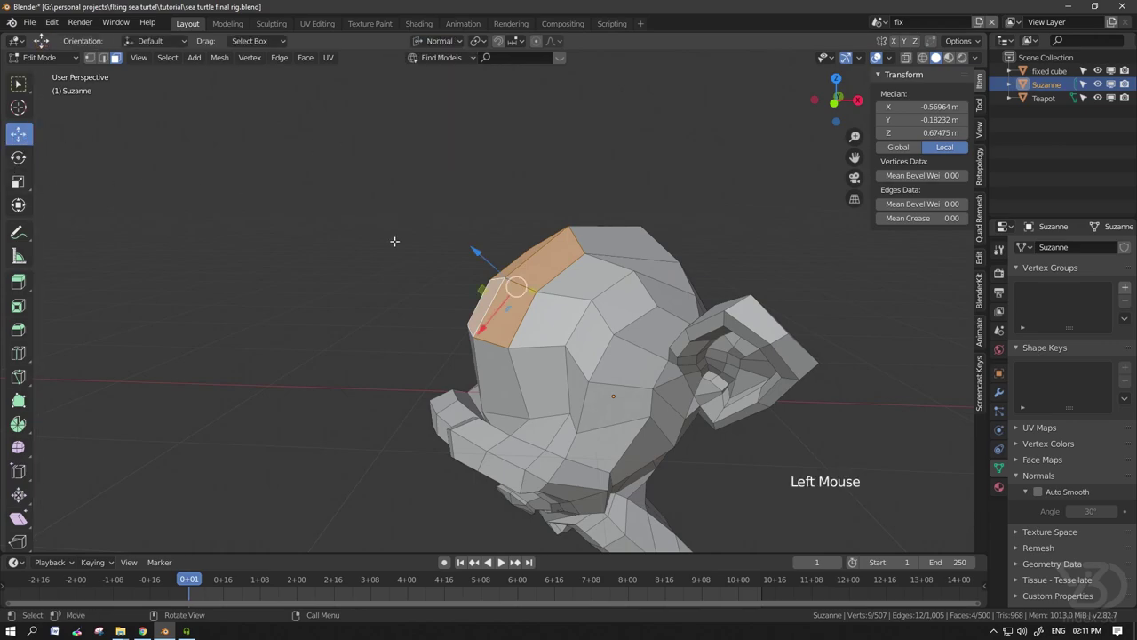
mouse_move(545, 306)
middle_mouse_down()
mouse_move(501, 262)
mouse_move(531, 304)
middle_mouse_up()
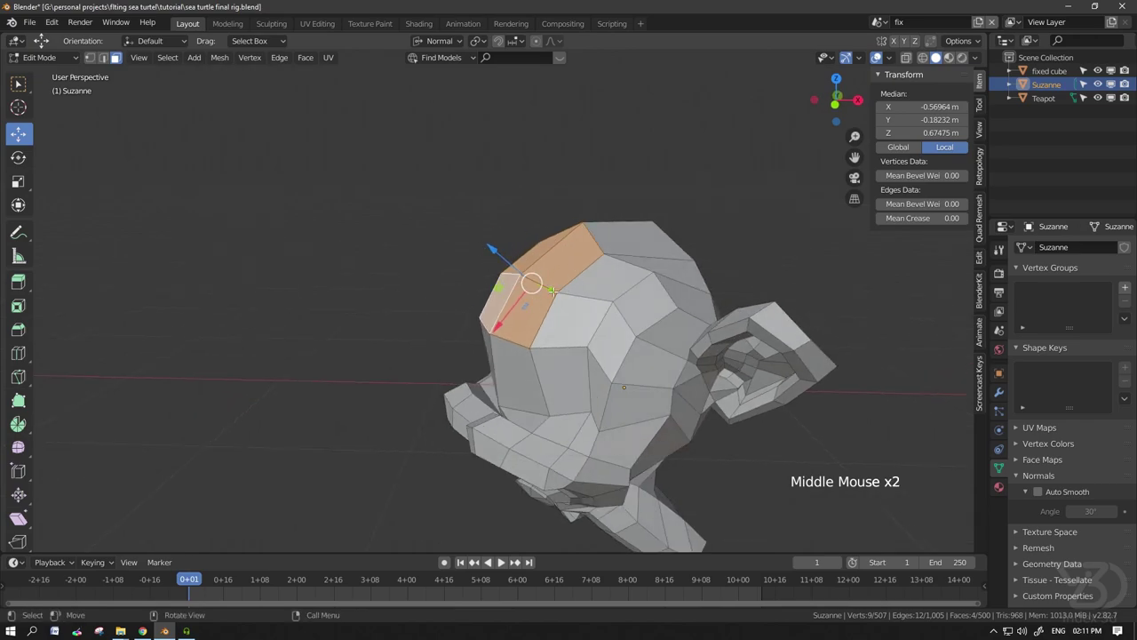
- Duplicate the head faces, flatten them with S Z 0, and lift them 0.166 m along the normal
key("shift")
key("shift+d")
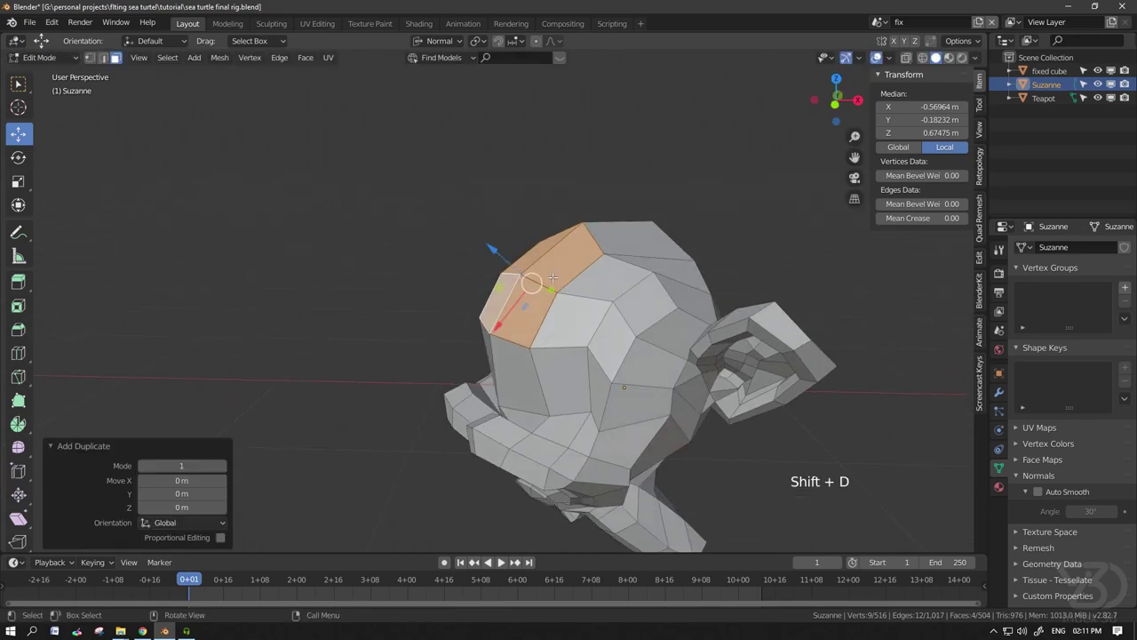
key("s")
key("z")
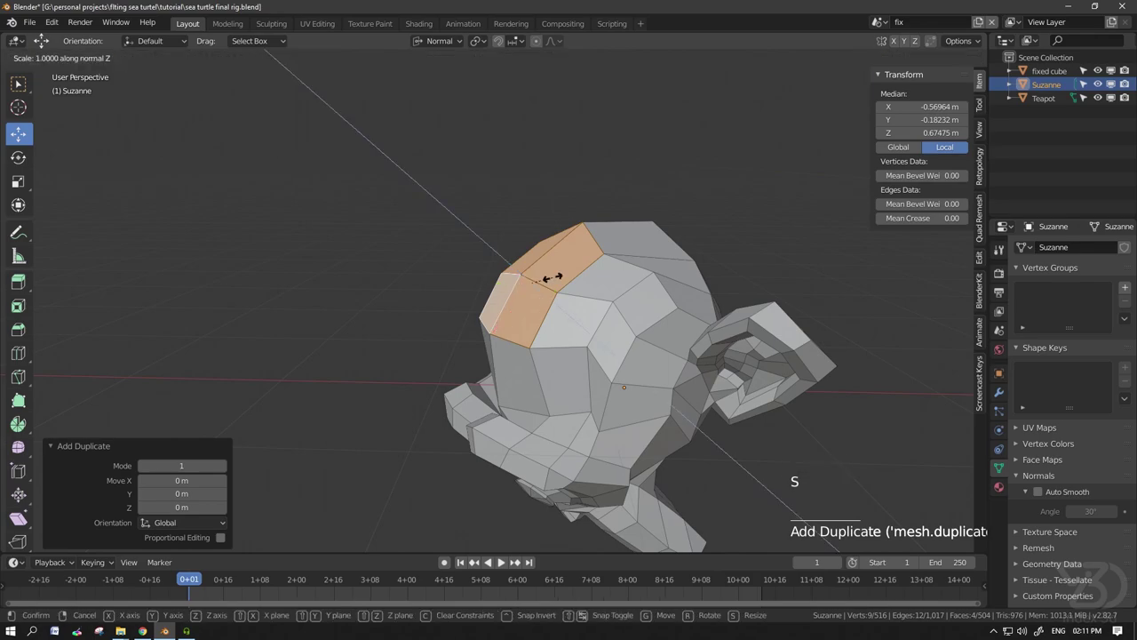
key("0")
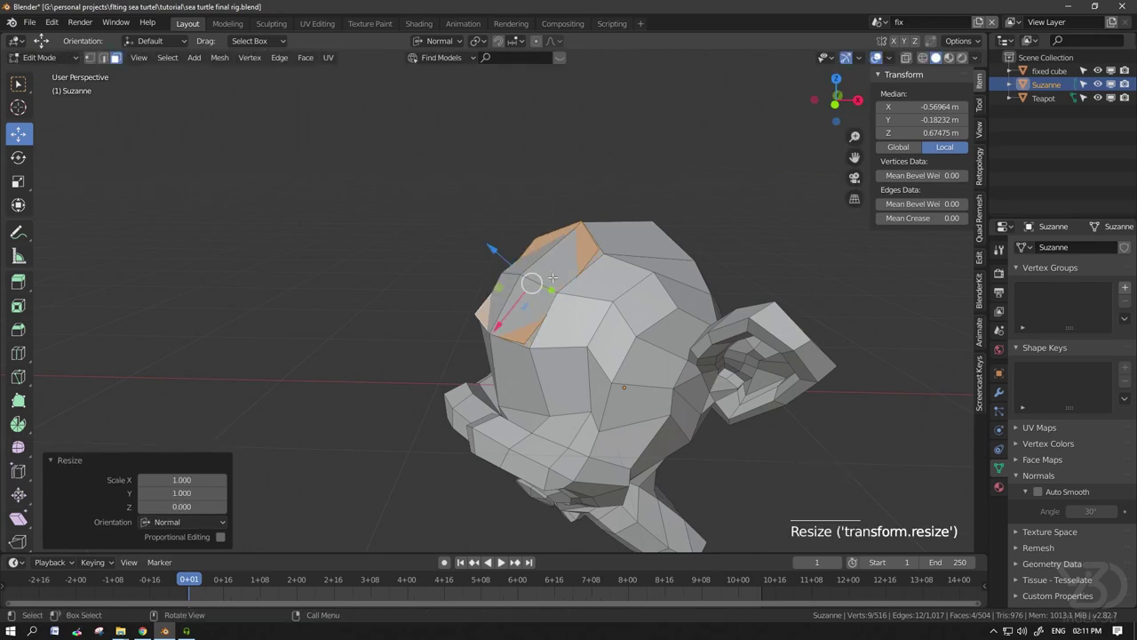
key("g")
key("z")
left_click(526, 266)
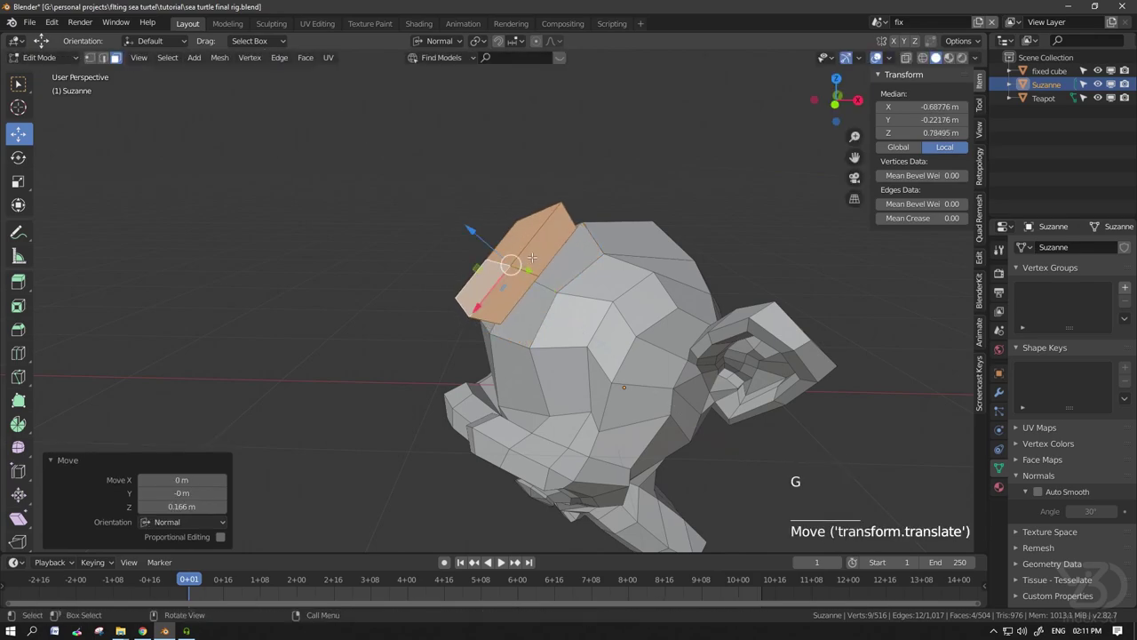
- Dissolve the copy's two inner edges into one flat face and select that face
middle_click_drag(531, 258, 503, 302)
key("2")
left_click(496, 249)
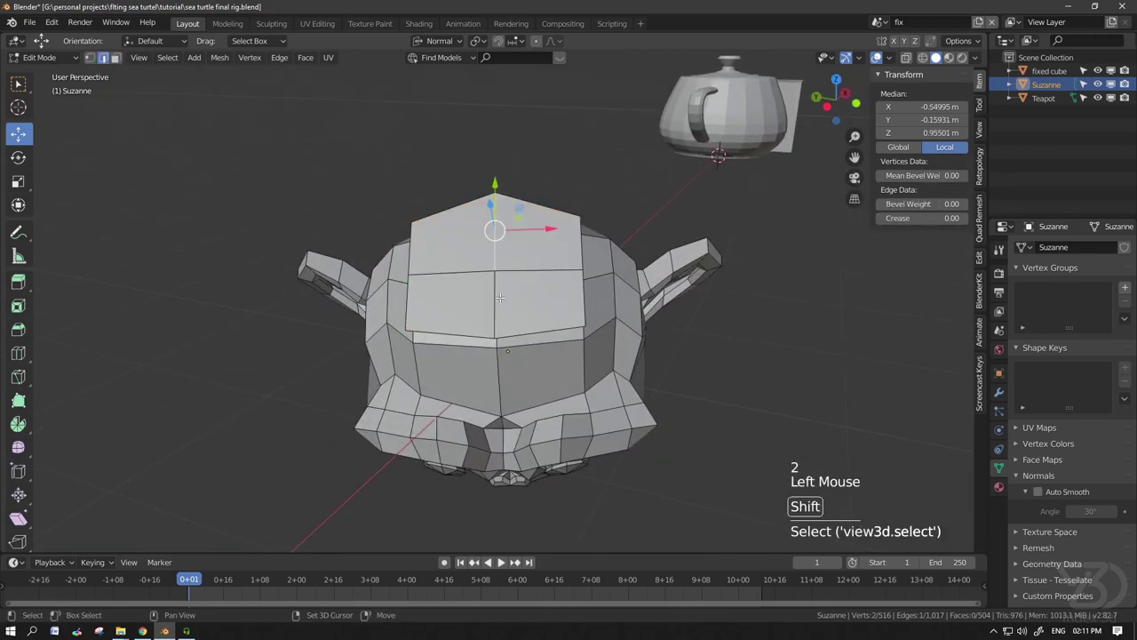
left_click(470, 277, "shift")
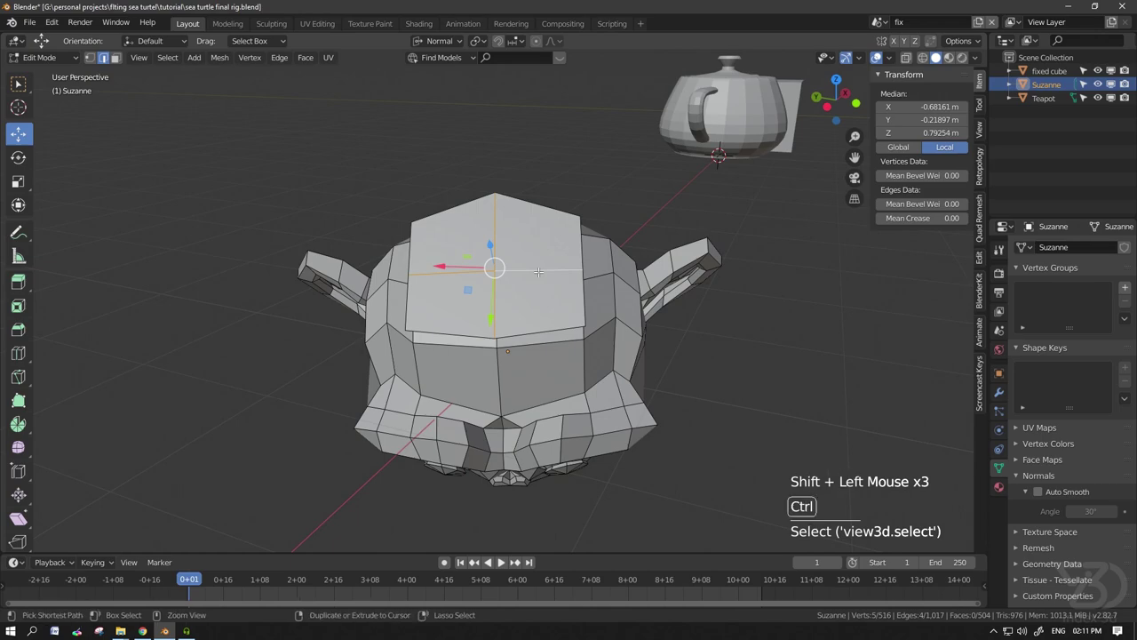
key("ctrl+x")
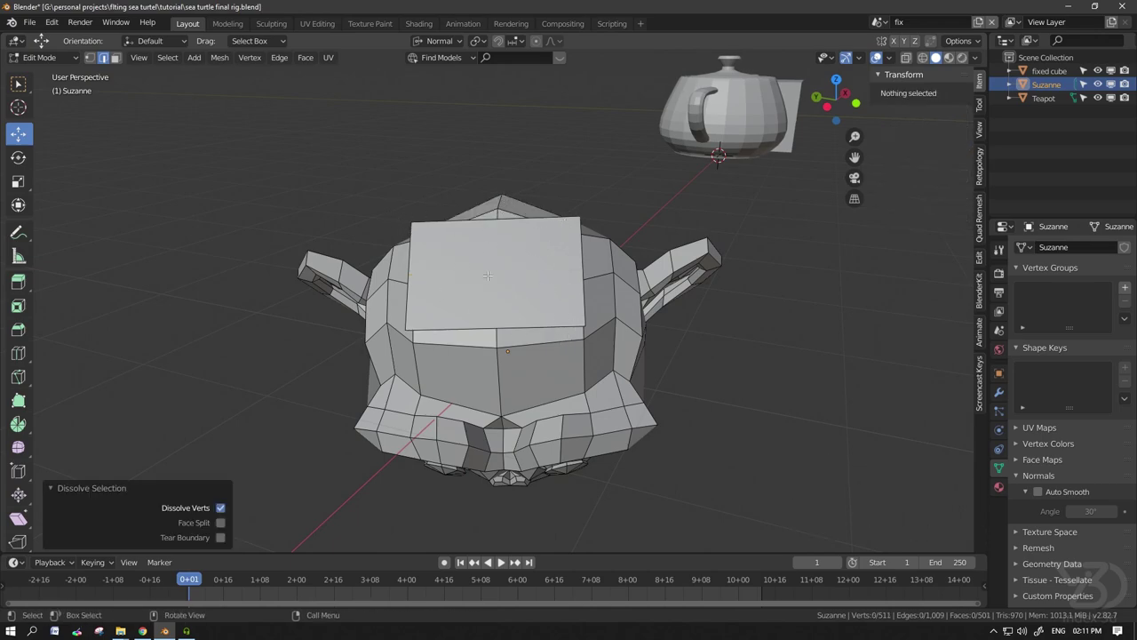
key("Tab")
key("Tab")
key("3")
left_click(521, 264)
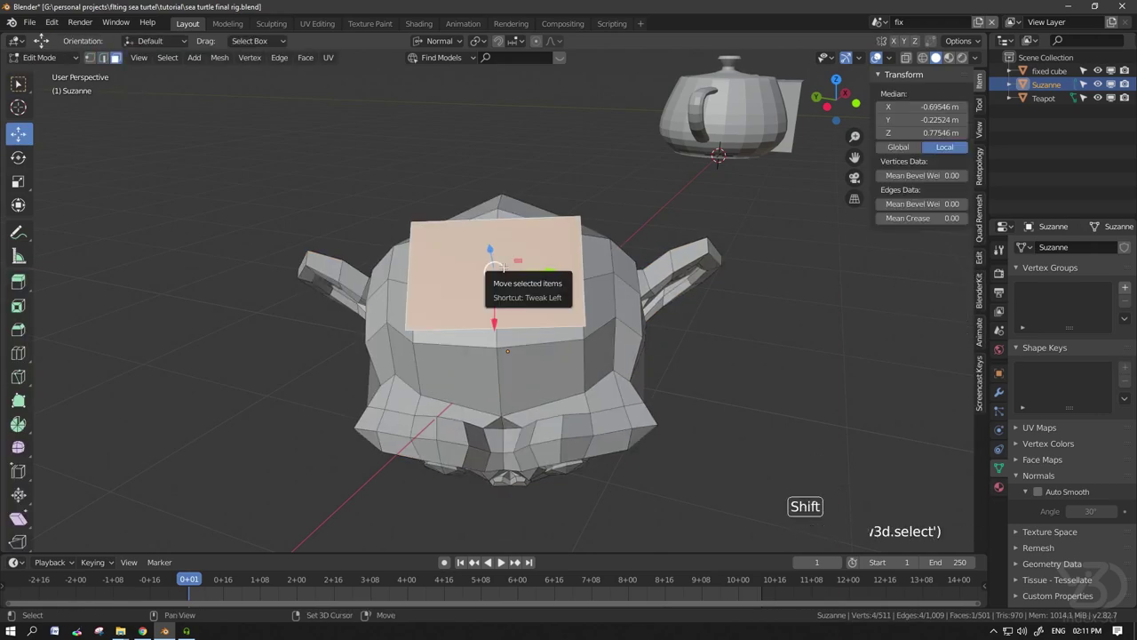
- Align the view to the flat face, return to Object Mode and snap the cursor to Suzanne
key("shift+KP_7")
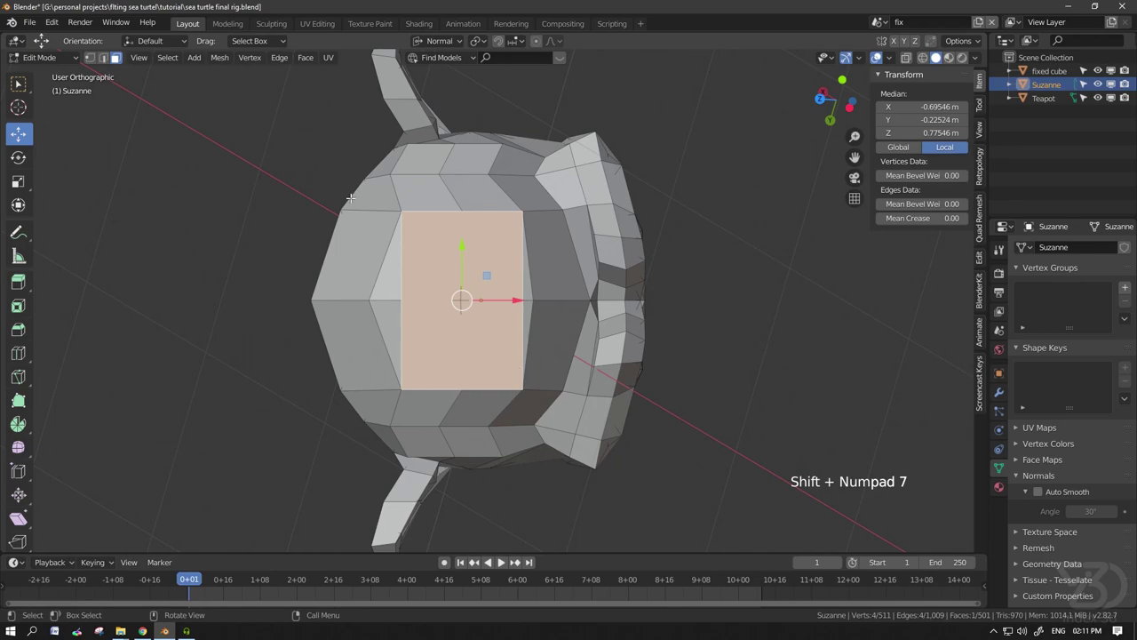
key("Tab")
key("Tab")
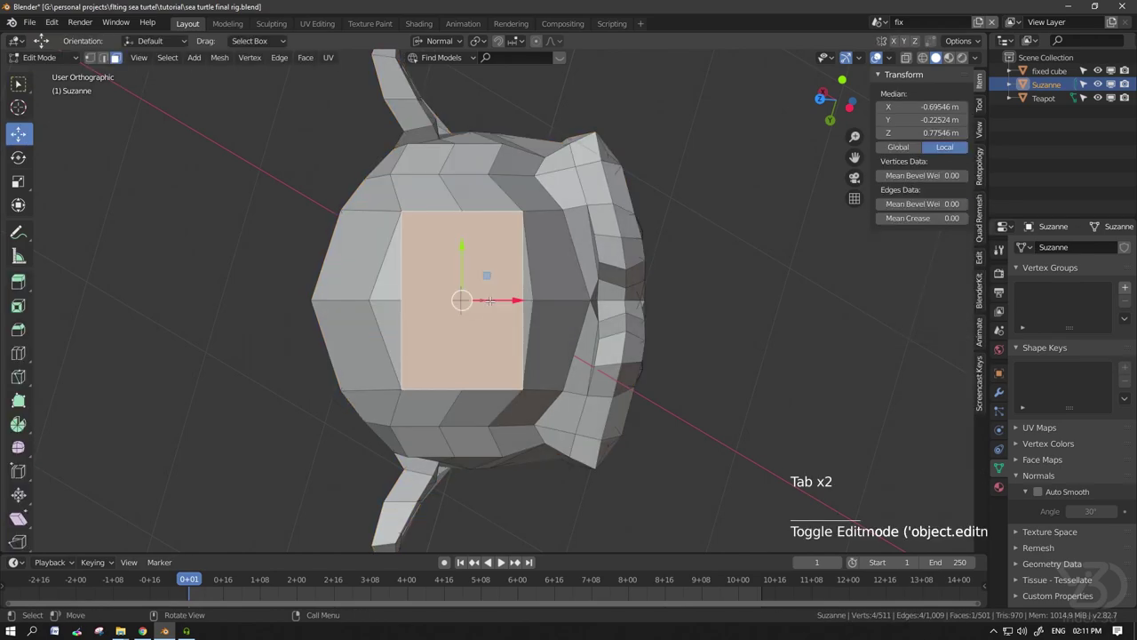
key("Tab")
key("shift+a")
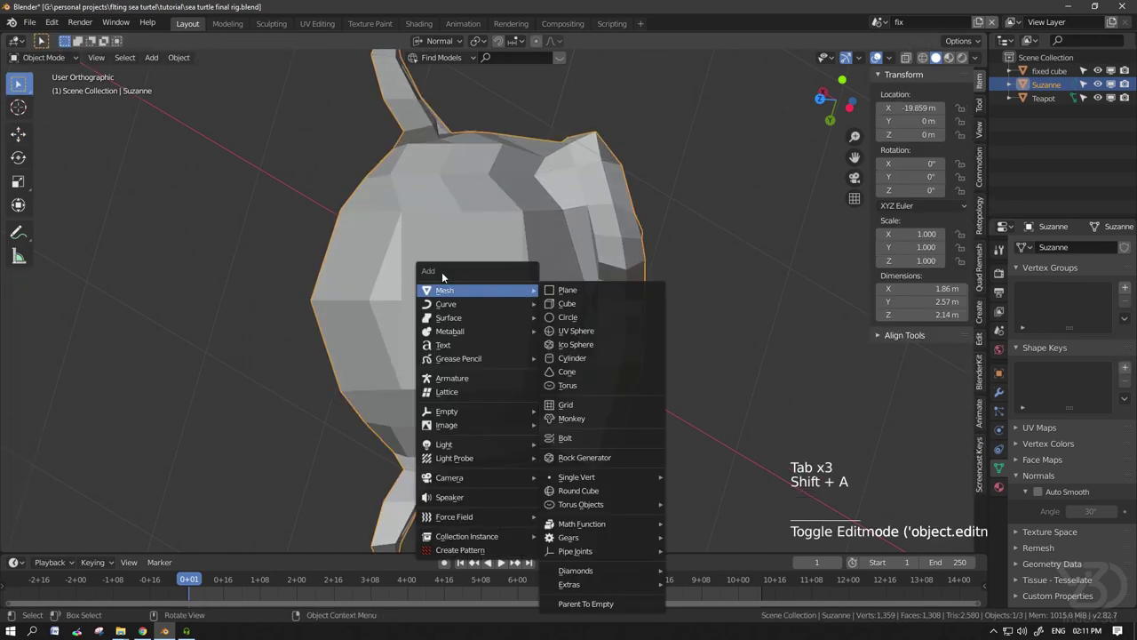
key("shift+s")
left_click(485, 287)
- Add a 2 m cube at the 3D cursor aligned to the view
key("shift+a")
mouse_move(471, 272)
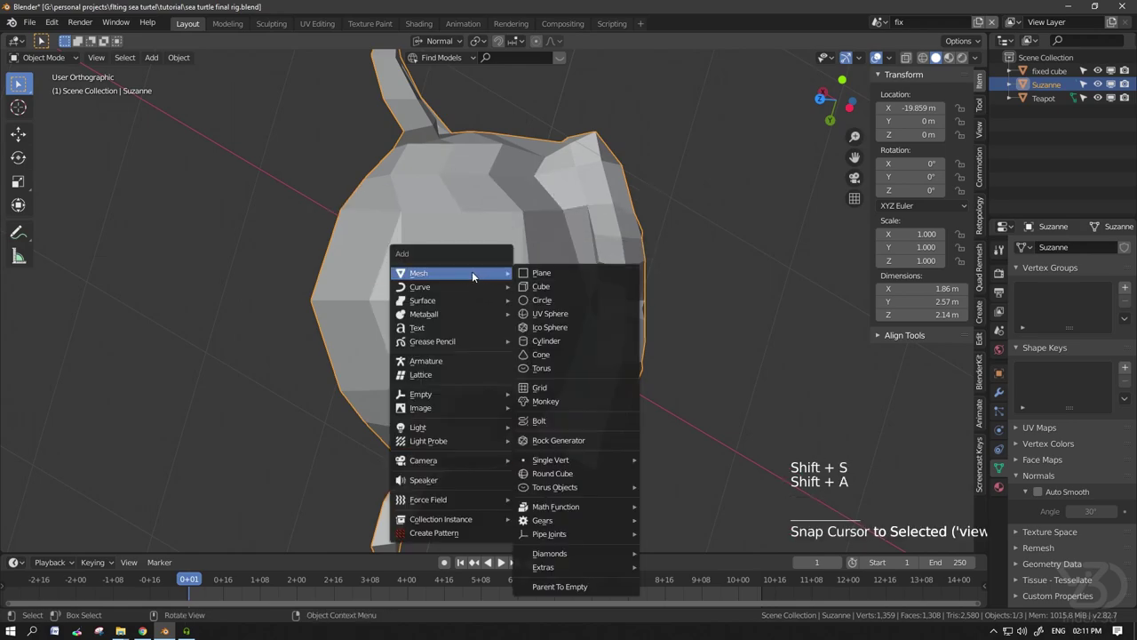
left_click(542, 288)
left_click(174, 453)
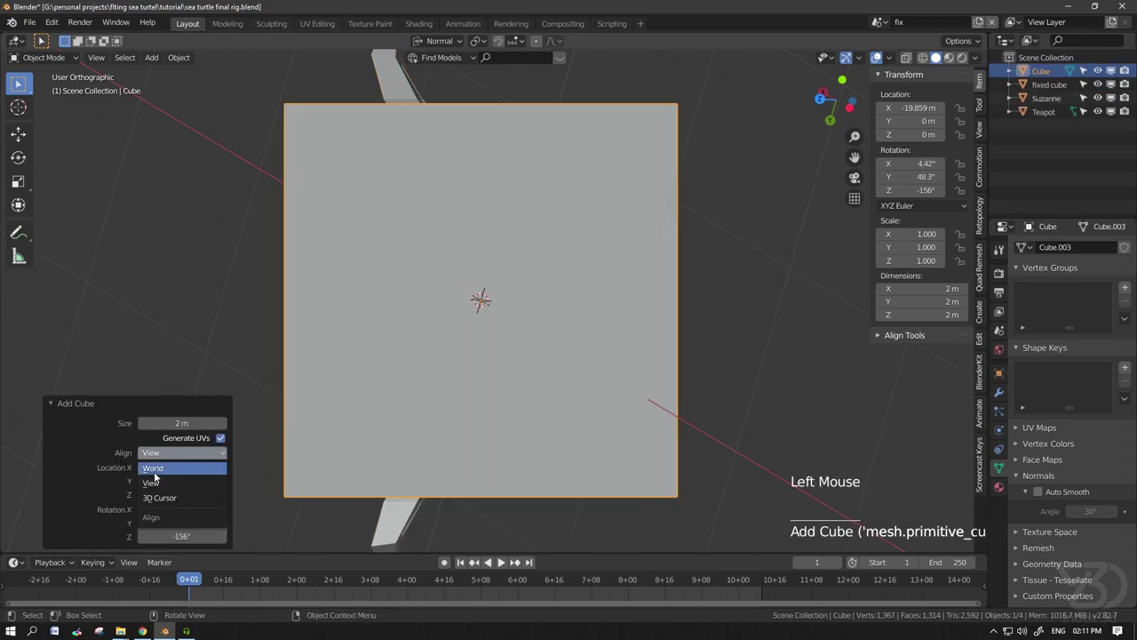
scroll(547, 392, "down", 3)
- Select Suzanne, then add the new cube to the selection as the active object
left_click(548, 391)
middle_click_drag(547, 392, 515, 382)
scroll(612, 336, "down", 3)
scroll(612, 335, "down", 1, "shift")
left_click(551, 315)
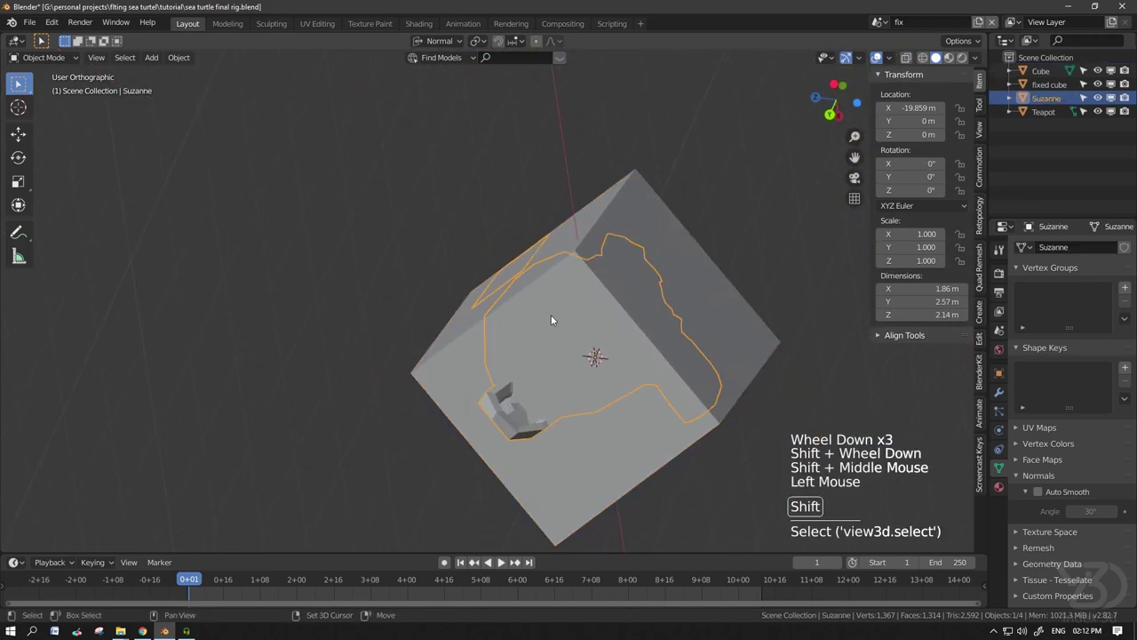
left_click(644, 254, "shift")
- Parent Suzanne to the cube, then clear the cube's rotation with Alt+R
key("ctrl+p")
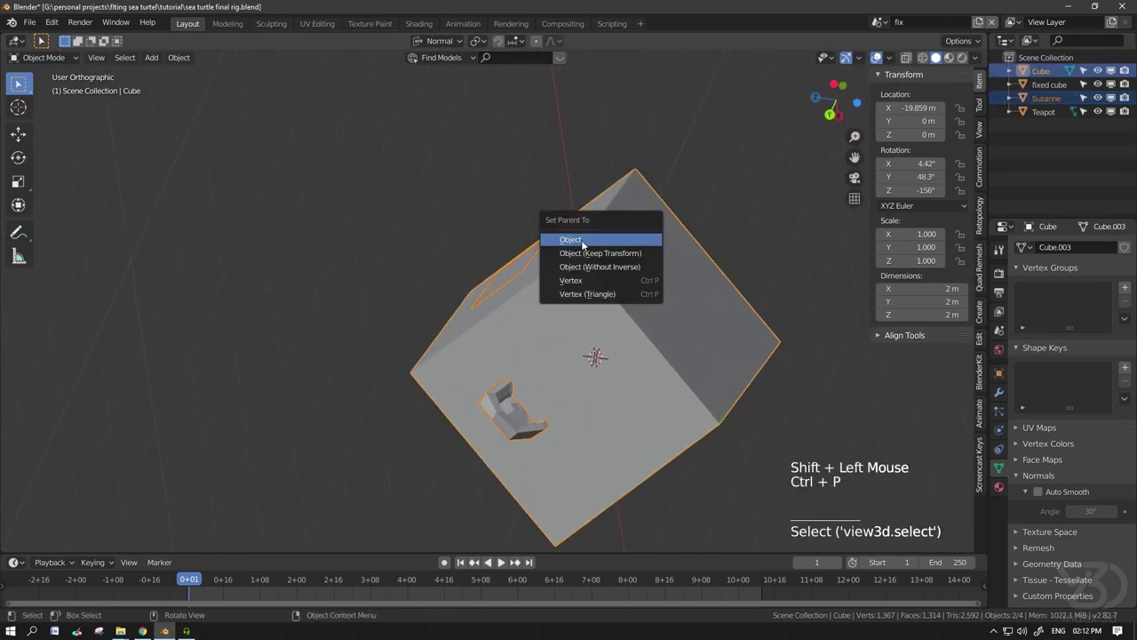
left_click(570, 240)
key("KP_1")
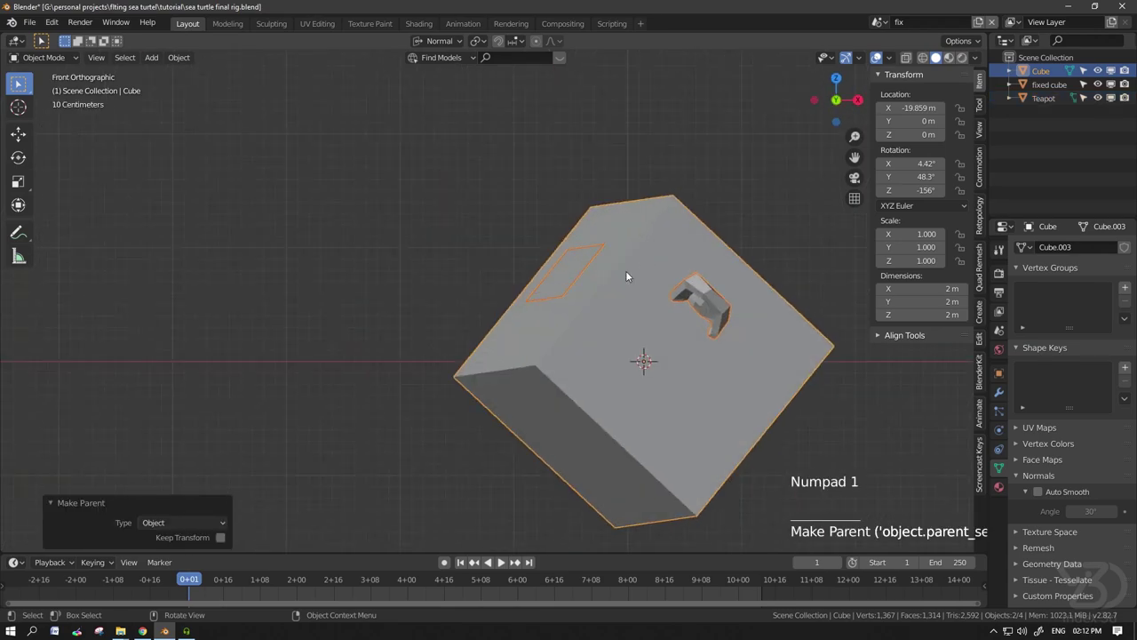
scroll(625, 270, "down", 3)
middle_click_drag(625, 270, 603, 278, "shift")
left_click(632, 242)
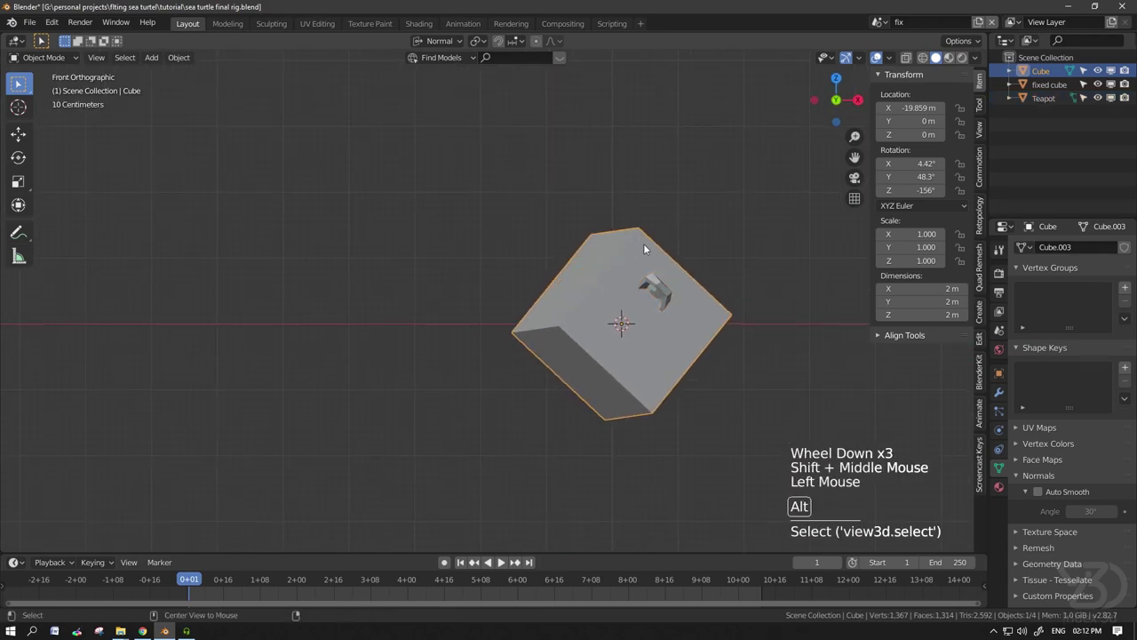
key("alt+r")
- Apply Suzanne's rotation
middle_click_drag(643, 244, 580, 317)
scroll(485, 369, "up", 2)
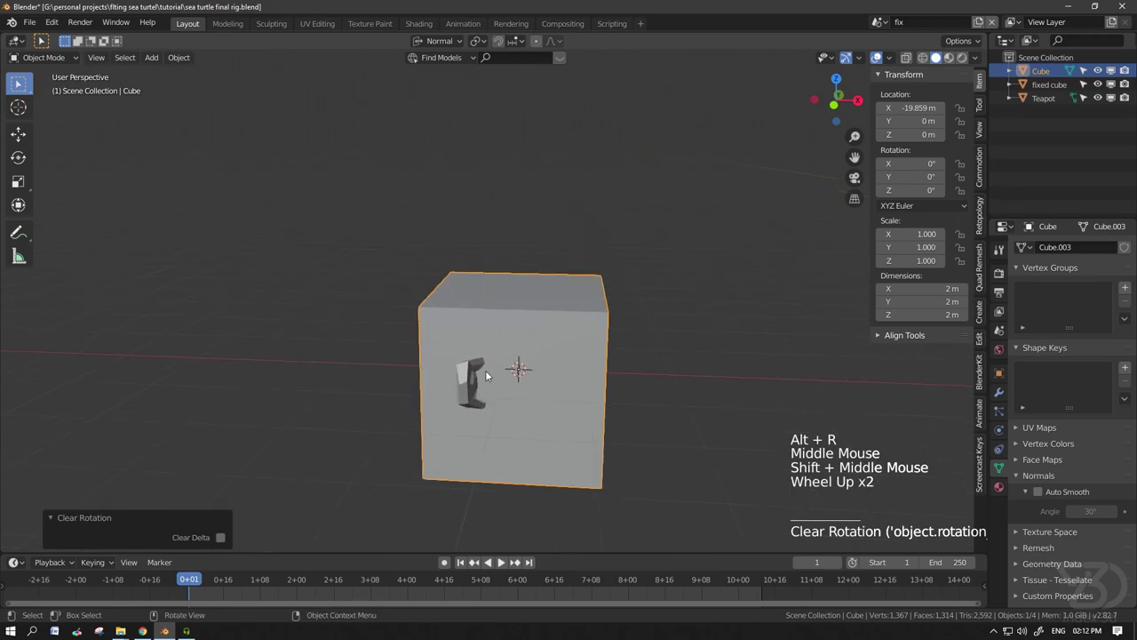
left_click(469, 382)
key("ctrl+a")
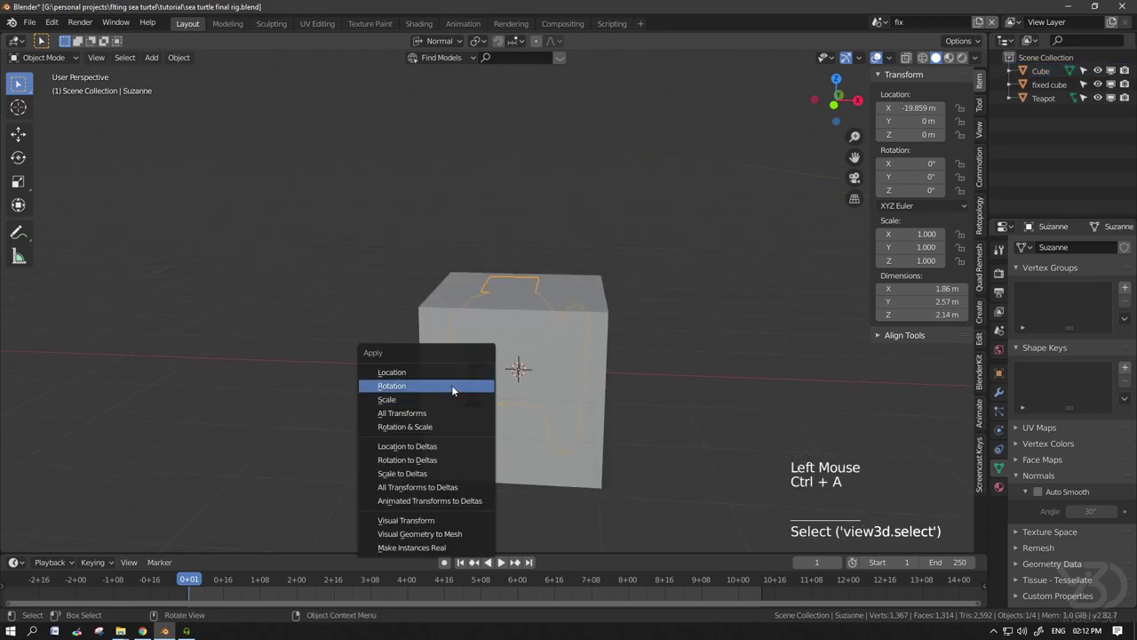
left_click(451, 386)
left_click(465, 384)
- Clear Suzanne's parent with Keep Transformation and delete the helper cube
key("alt+p")
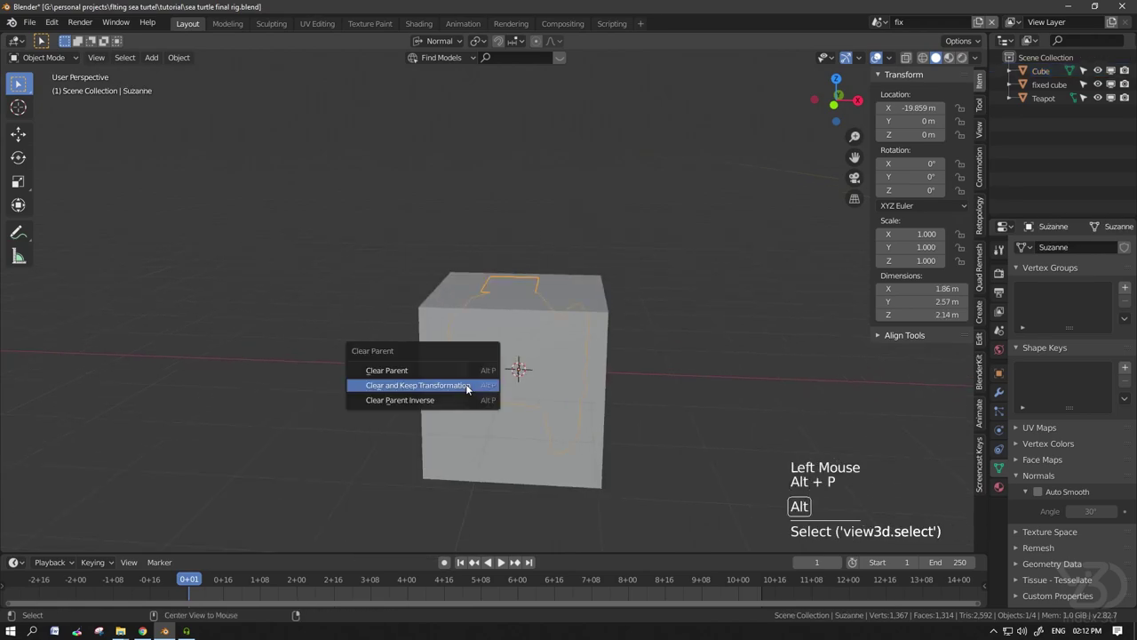
left_click(467, 388)
left_click(597, 297)
key("x")
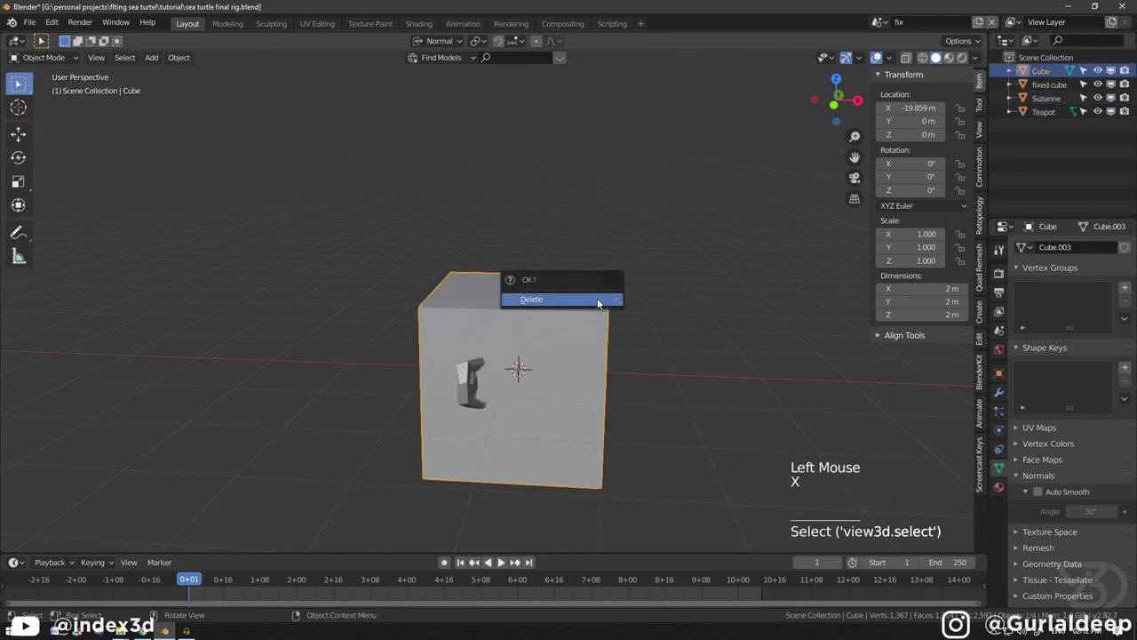
left_click(597, 297)
- Rotate Suzanne -90° about the global Z axis
left_click(542, 340)
scroll(636, 358, "down", 5)
middle_click_drag(636, 358, 472, 349, "shift")
scroll(472, 348, "down", 1)
scroll(445, 338, "up", 2)
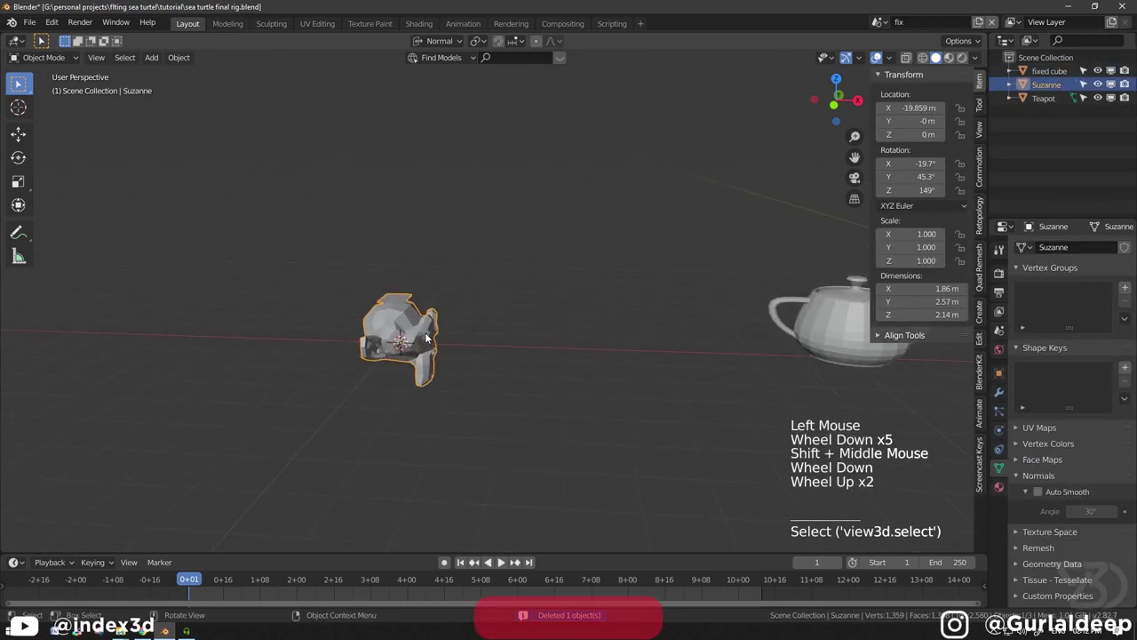
key("r")
key("z")
key("Escape")
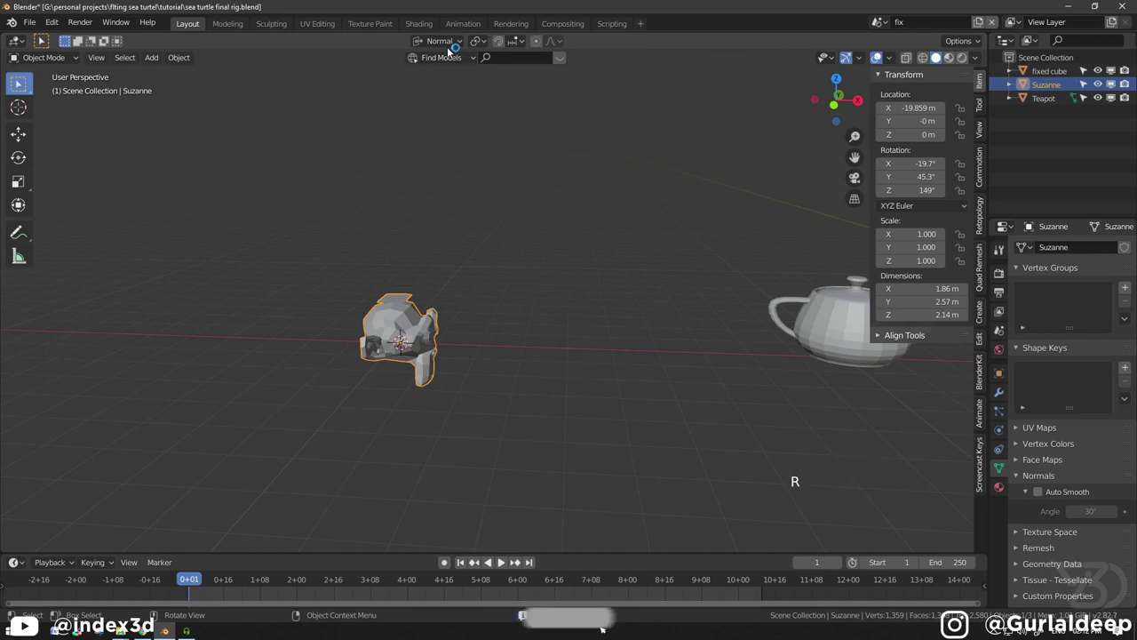
left_click(439, 41)
left_click(417, 82)
type("rz")
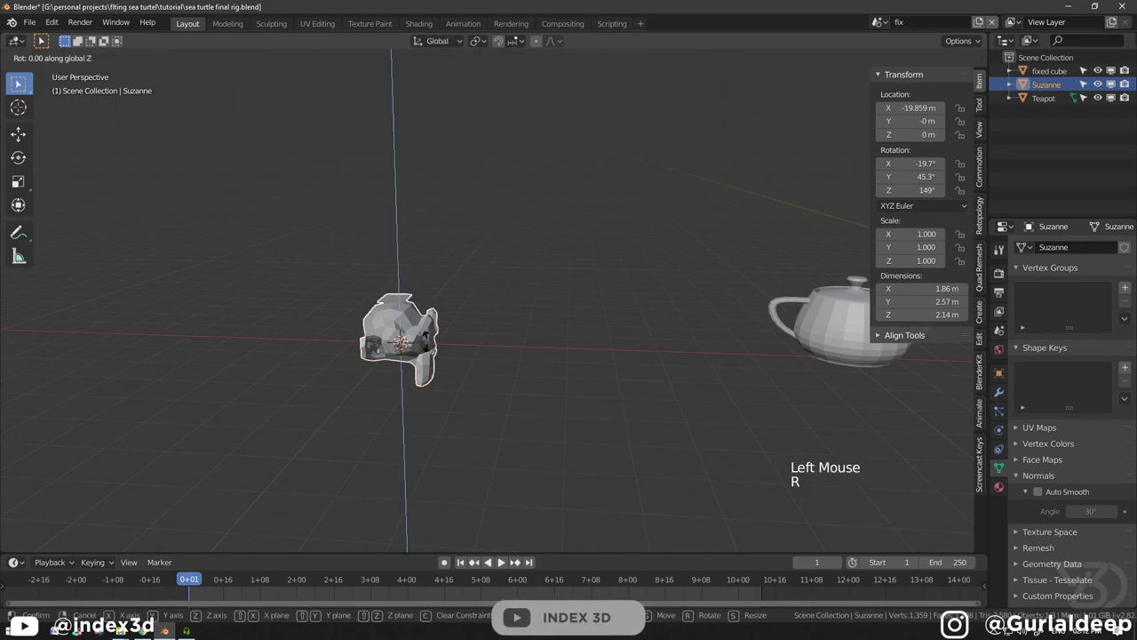
type("-90")
key("Return")
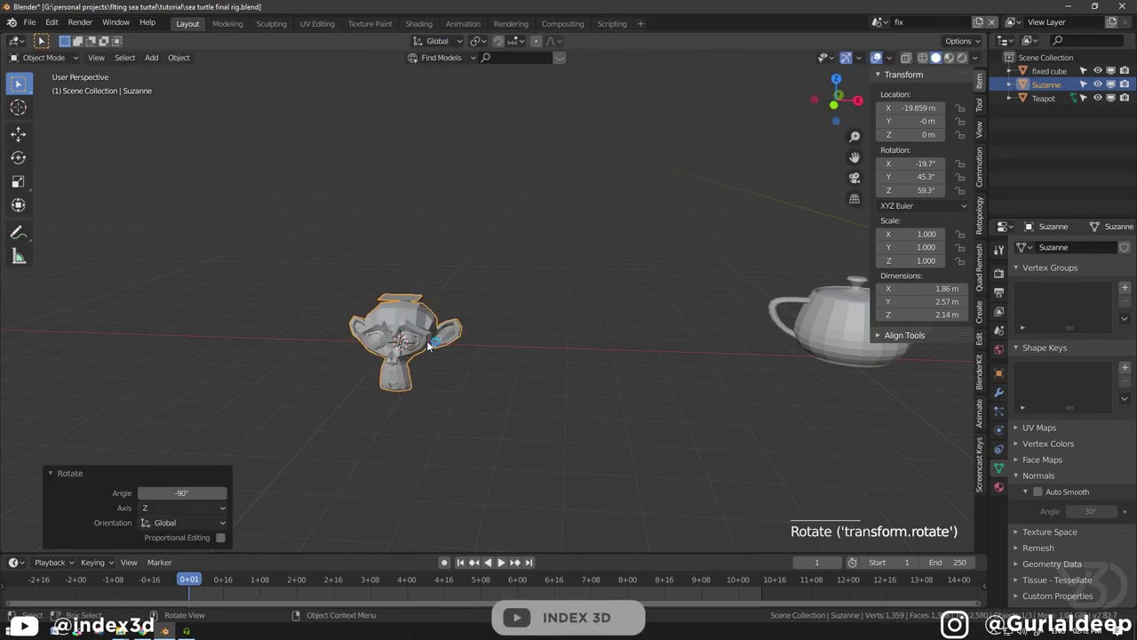
- Delete the stray face above Suzanne's head in Edit Mode and return to Object Mode
scroll(543, 323, "down", 4)
mouse_move(533, 325)
middle_mouse_down("shift")
mouse_move(543, 323)
mouse_move(519, 332)
middle_mouse_up("shift")
scroll(416, 319, "up", 1)
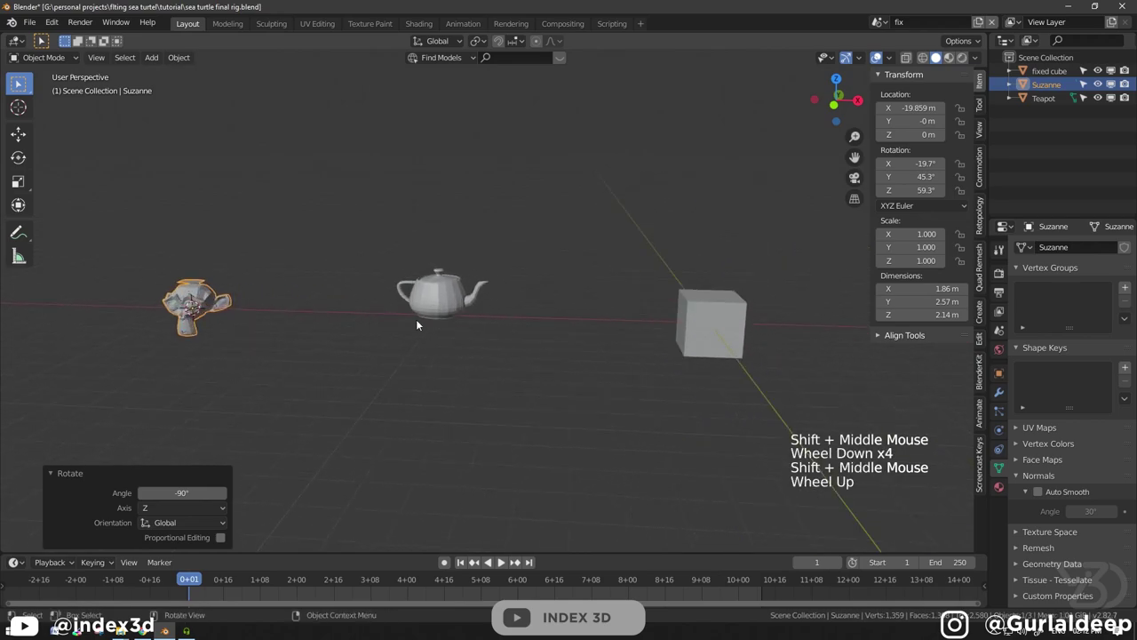
middle_click_drag(416, 319, 422, 284, "shift")
scroll(442, 329, "up", 4)
scroll(422, 284, "up", 3)
key("Tab")
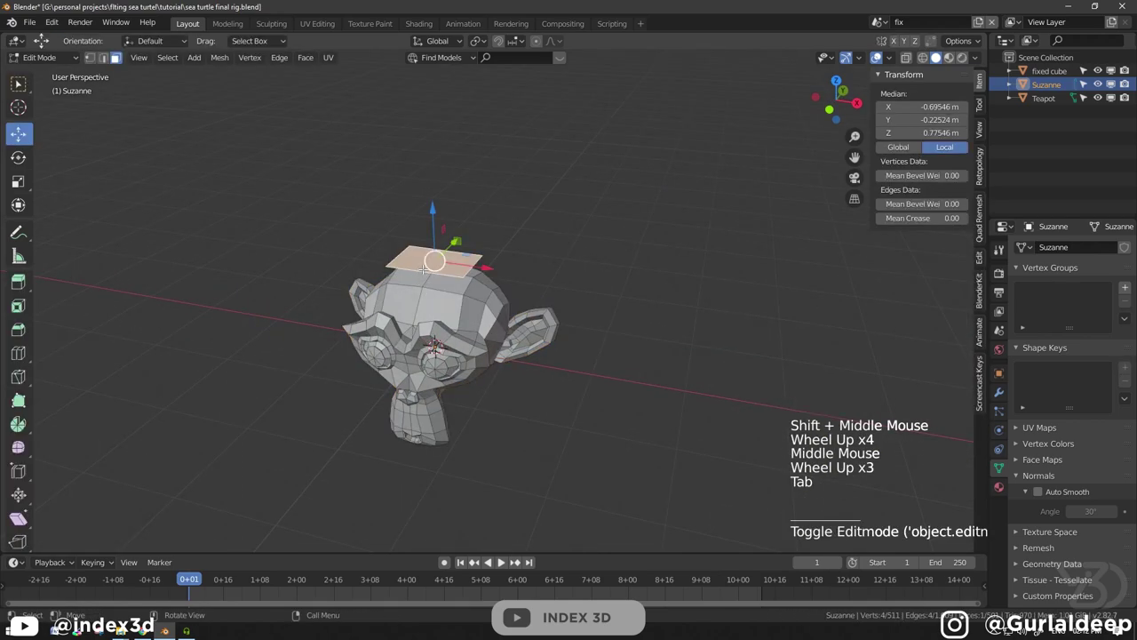
key("x")
left_click(462, 300)
scroll(462, 301, "down", 3)
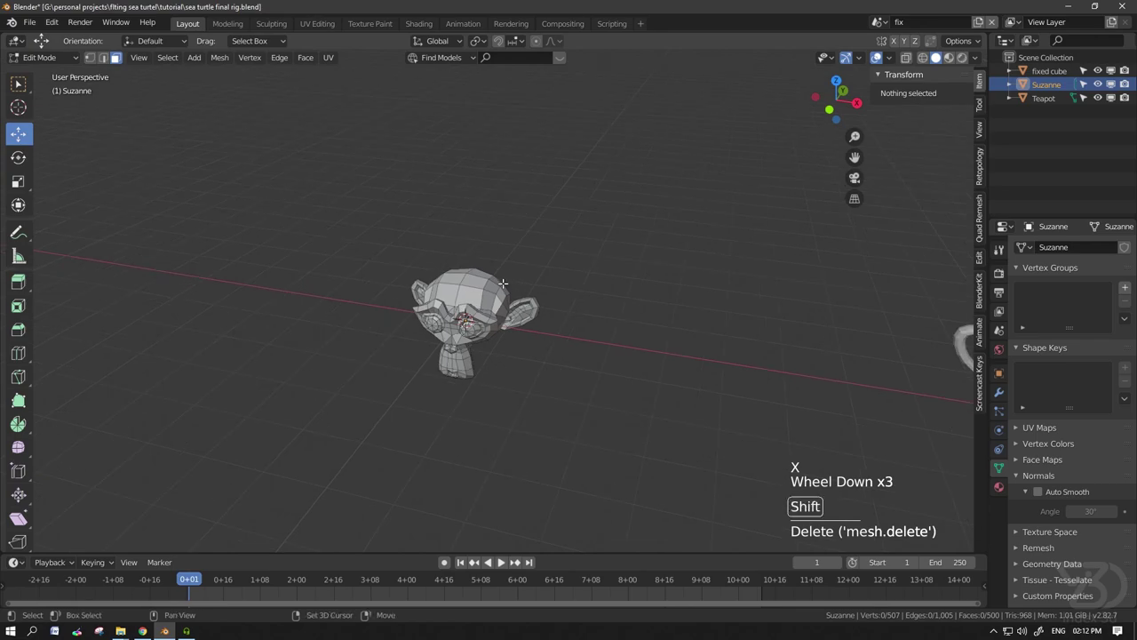
key("Tab")
middle_click_drag(559, 298, 318, 295, "shift")
scroll(463, 289, "down", 5)
left_click(877, 22)
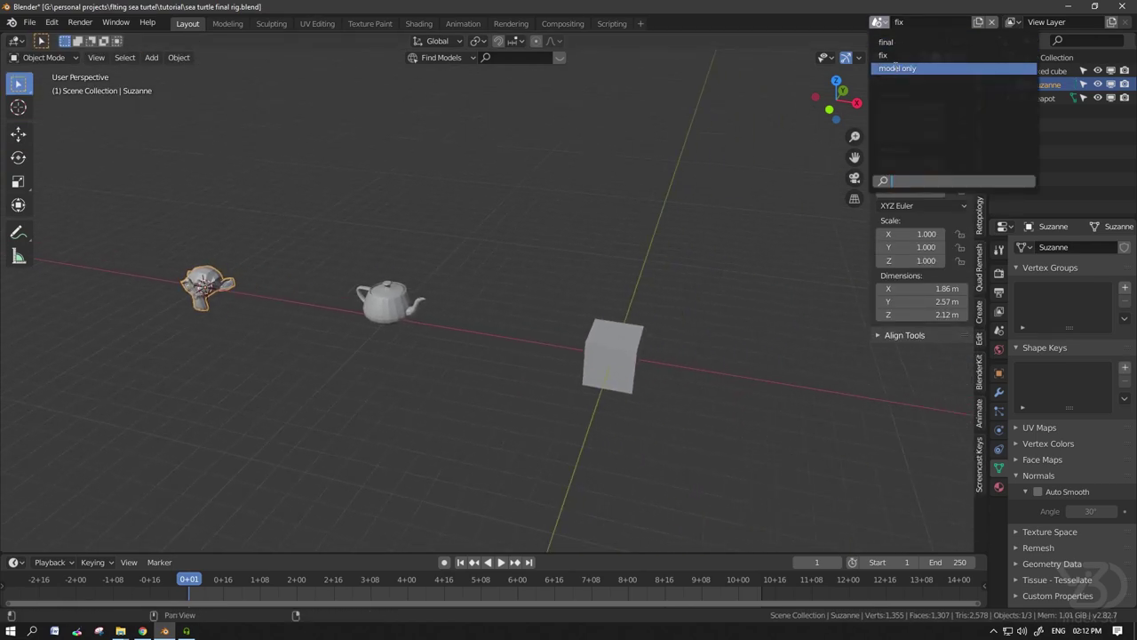
- Switch to the 'model only' scene and frame the UPPERARM_L.001 part to inspect it
left_click(897, 68)
scroll(620, 283, "down", 4)
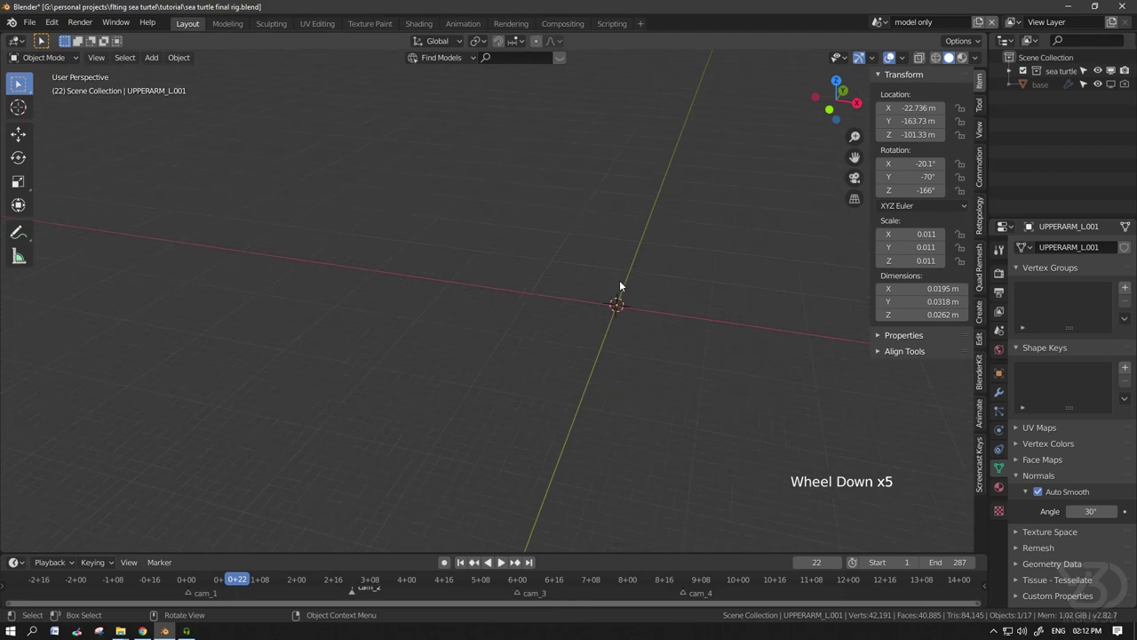
key("KP_Decimal")
scroll(619, 285, "down", 9)
middle_click_drag(490, 294, 526, 311)
scroll(492, 268, "up", 4)
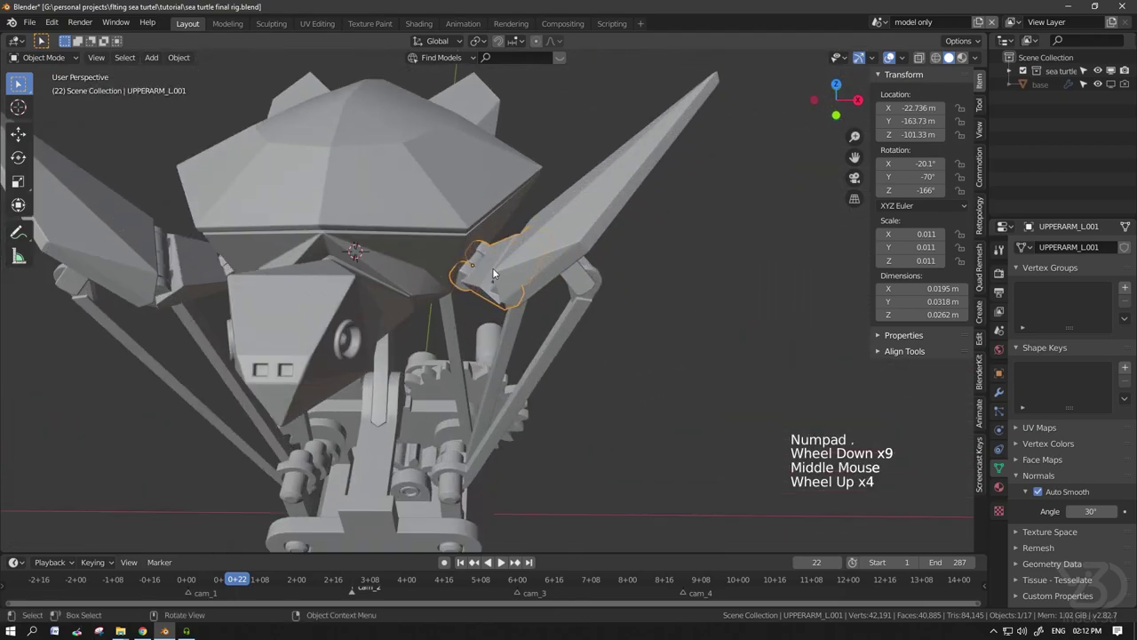
middle_click_drag(492, 267, 393, 286)
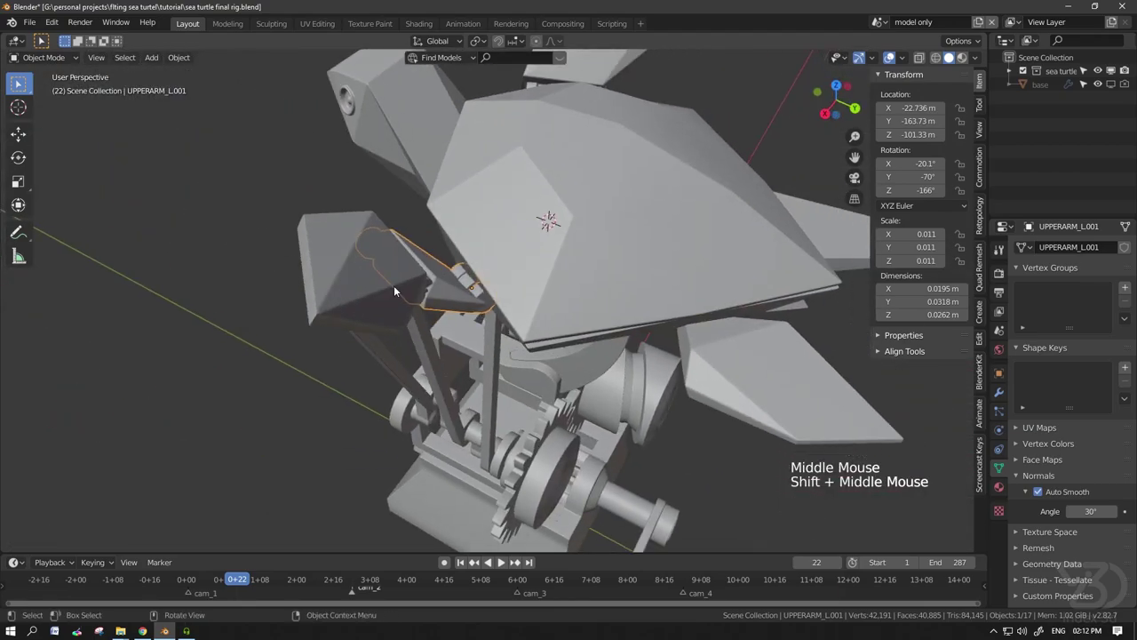
scroll(450, 283, "up", 4)
scroll(469, 294, "down", 5)
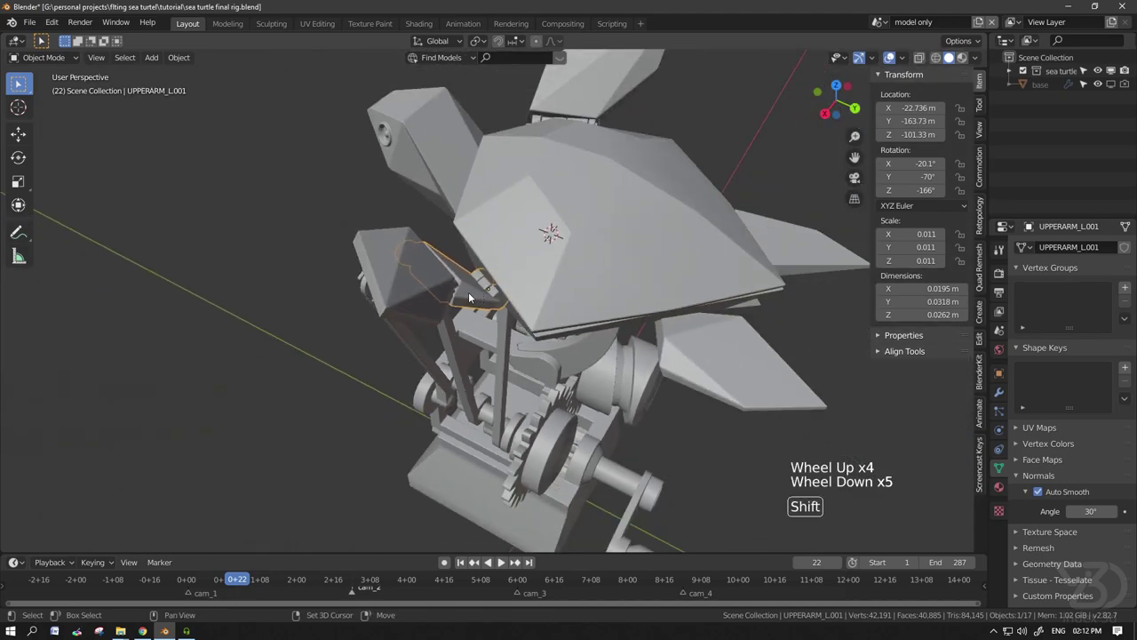
middle_click_drag(468, 291, 446, 285, "shift")
- Switch to the 'final' scene and begin rotating the armature
left_click(878, 21)
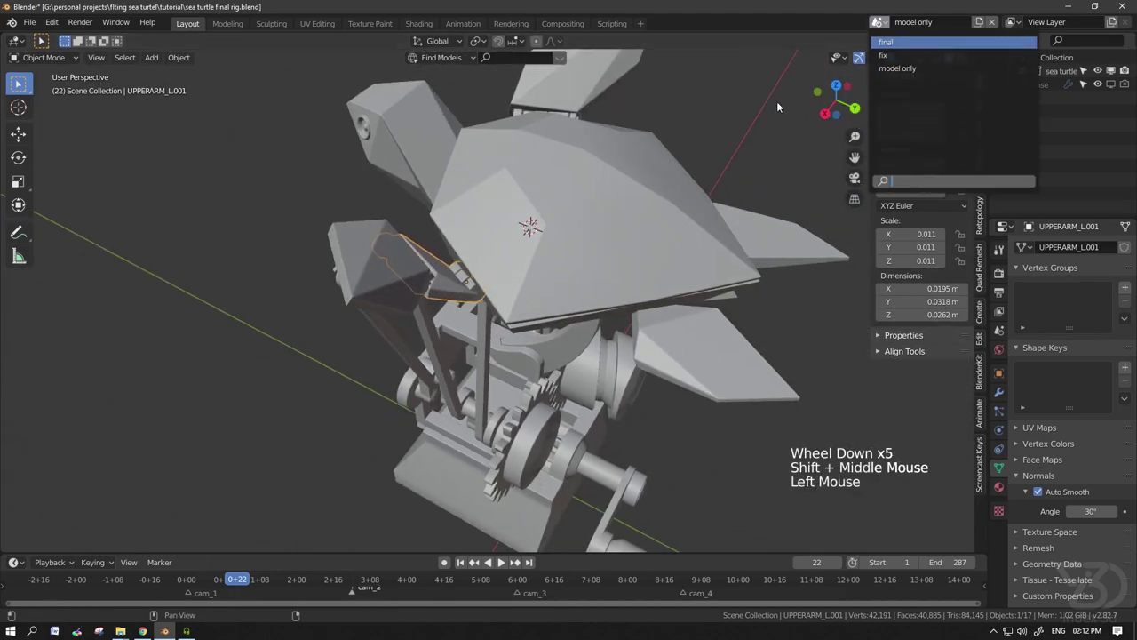
left_click(885, 41)
scroll(533, 338, "down", 5)
scroll(542, 355, "up", 5)
middle_click_drag(533, 337, 568, 422, "shift")
scroll(544, 360, "down", 6)
scroll(519, 355, "up", 4)
key("r")
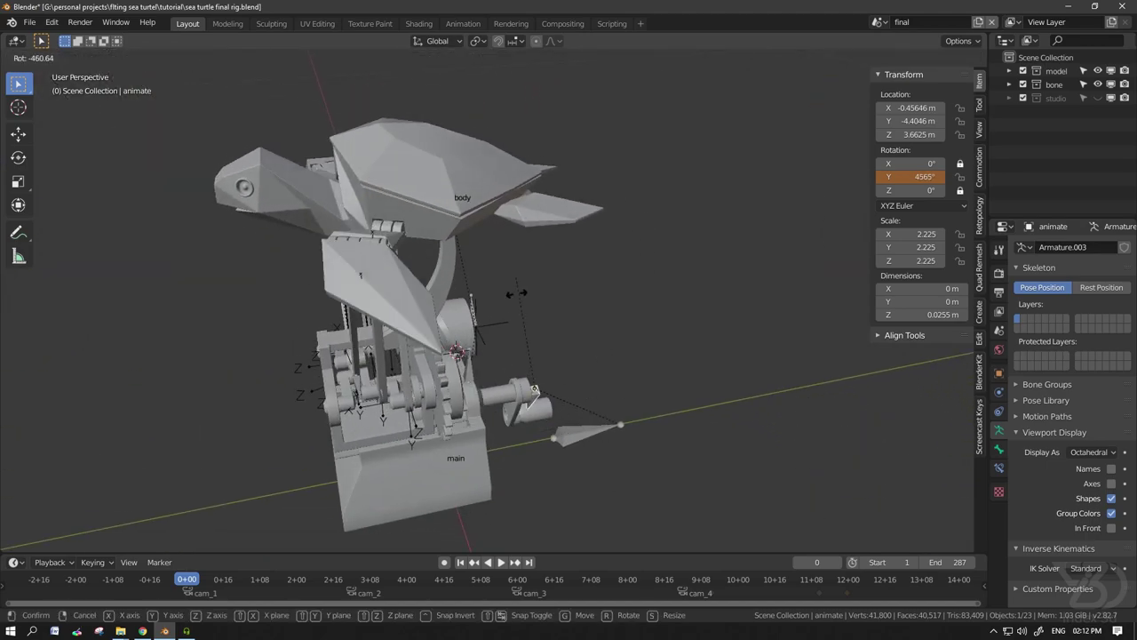
- Cancel the pending rotation and turn the armature on Y to 5969° with the Rotate tool
right_click(517, 294)
left_click(18, 157)
scroll(515, 350, "down", 2)
middle_click_drag(516, 351, 511, 337, "shift")
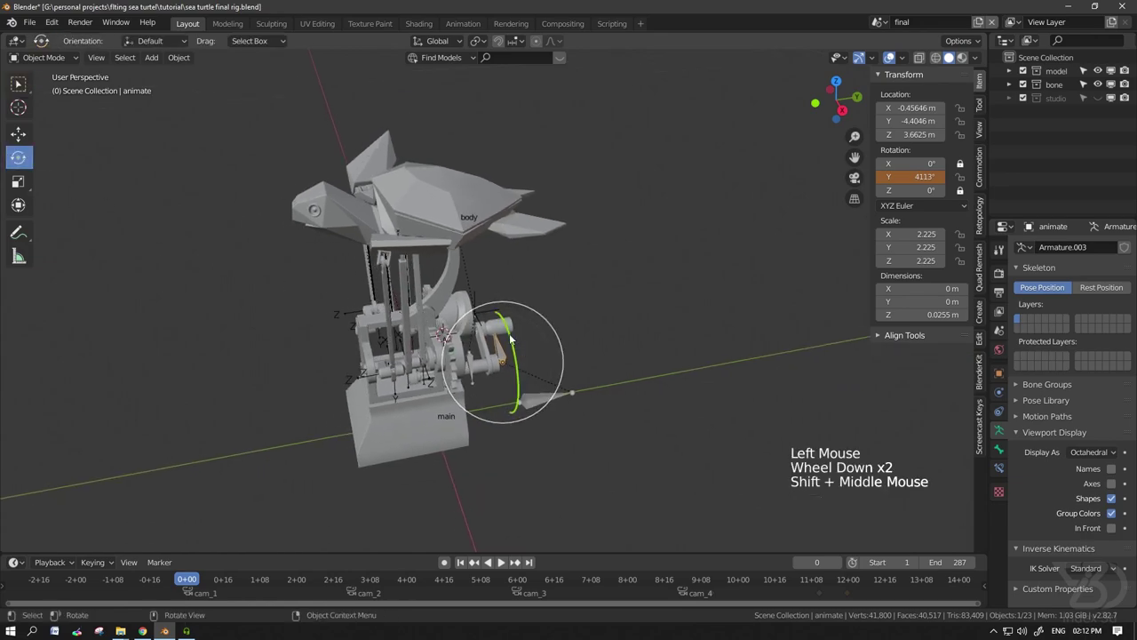
left_click_drag(510, 337, 477, 276)
middle_click_drag(477, 276, 490, 310, "shift")
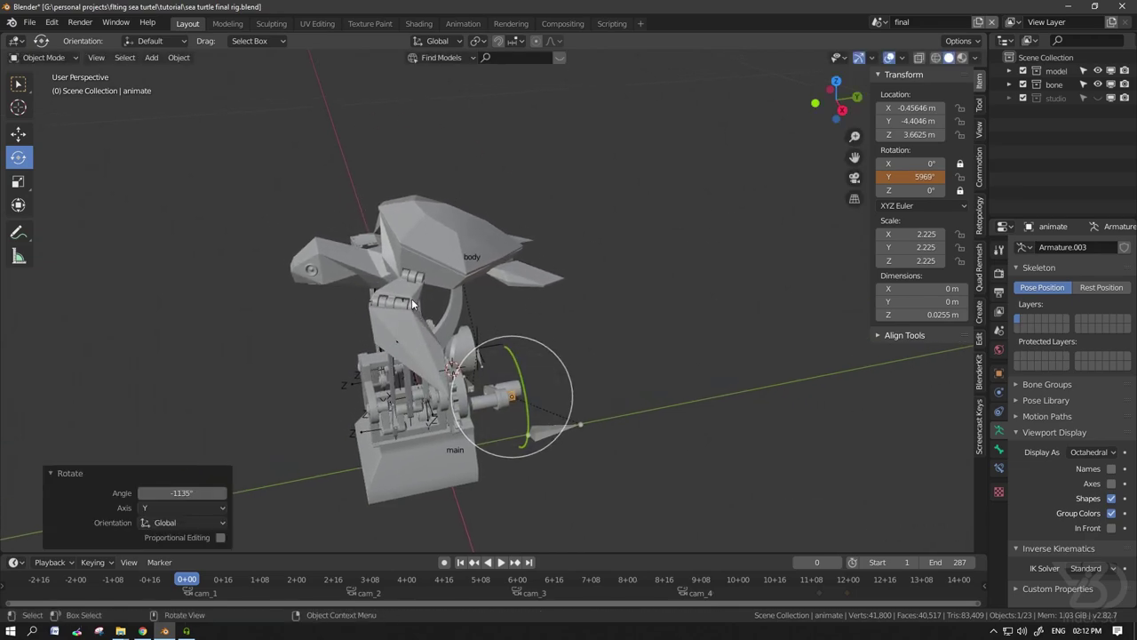
- Select the UPPERARM_L part and orbit in to inspect its motion up close
scroll(412, 304, "up", 4)
left_click(418, 271)
middle_click_drag(405, 275, 622, 321)
scroll(374, 290, "up", 2)
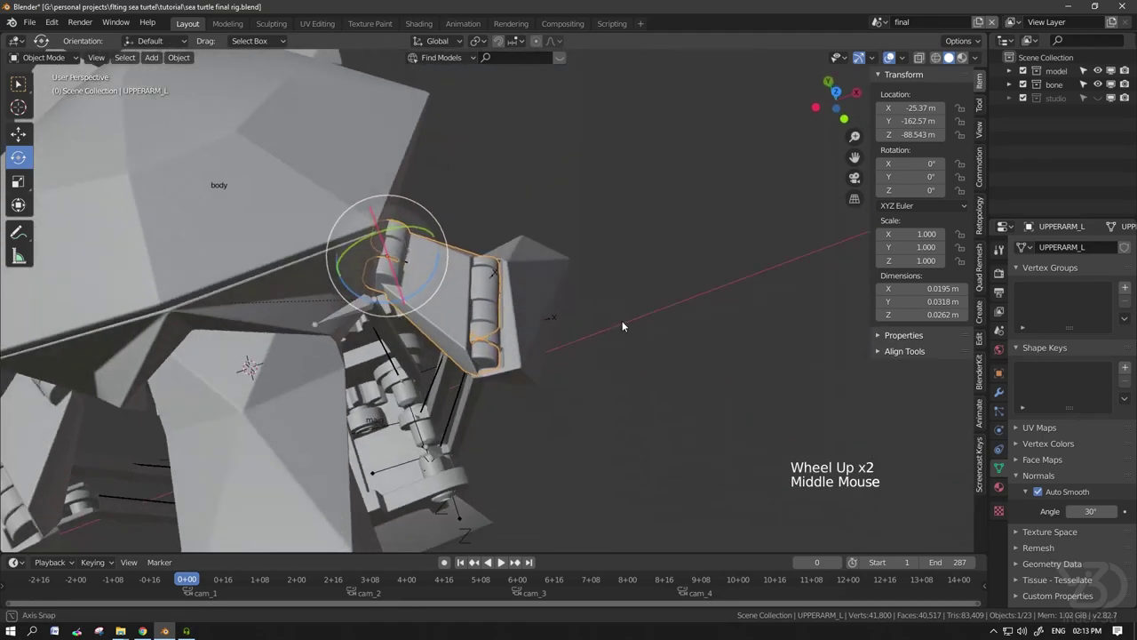
scroll(374, 249, "up", 3)
- Return to box selection, reframe the whole rig, and bring up the scene list
left_click(18, 82)
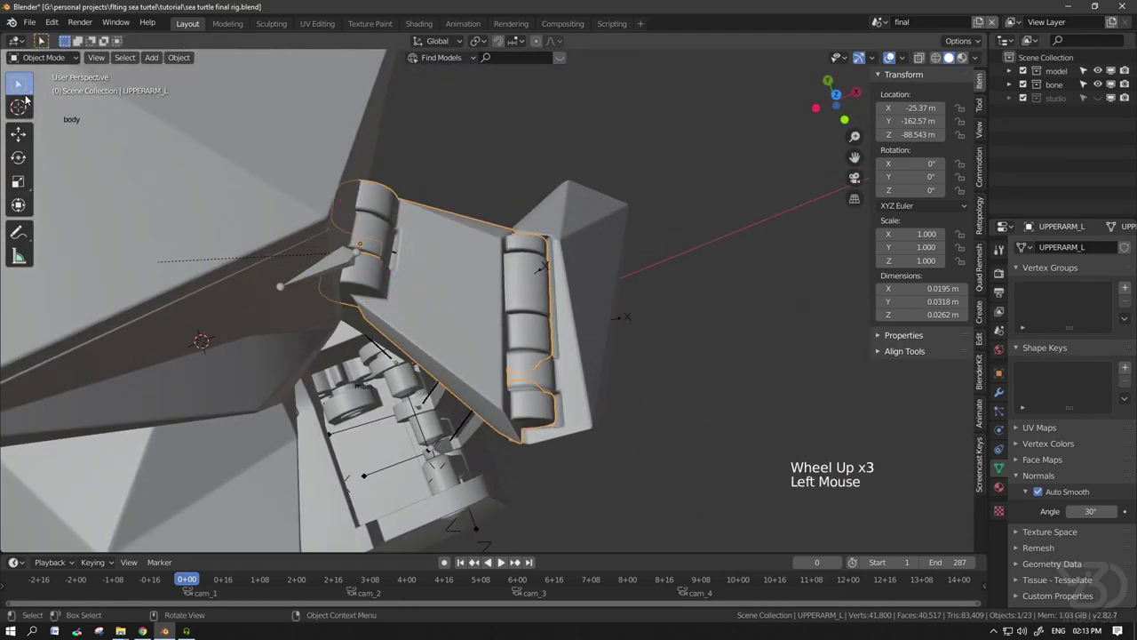
scroll(382, 231, "down", 2)
middle_click_drag(382, 231, 394, 211, "shift")
scroll(393, 211, "down", 4)
middle_click_drag(711, 134, 624, 175, "shift")
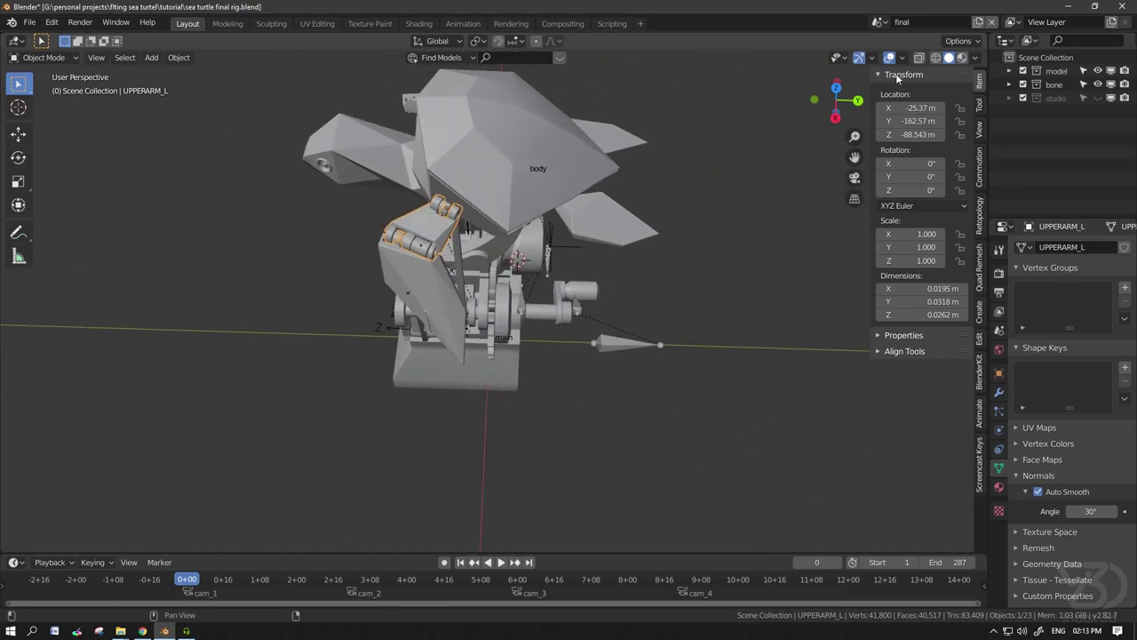
left_click(888, 20)
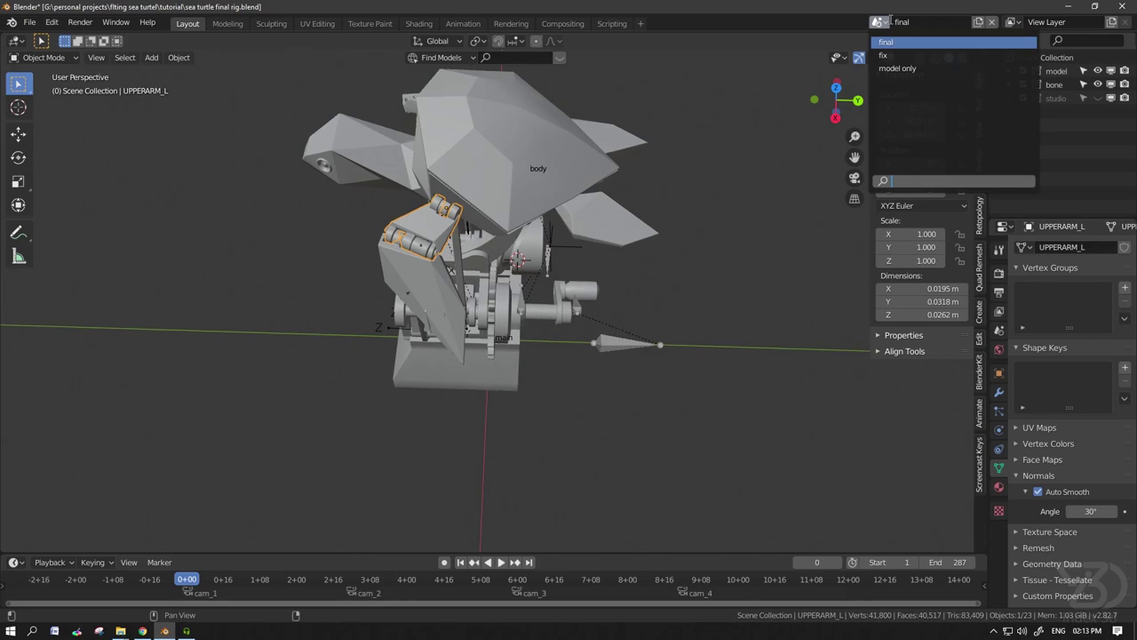
- Switch to the model only scene and select the UPPERARM_L.001 part, zooming in on it
key("Down")
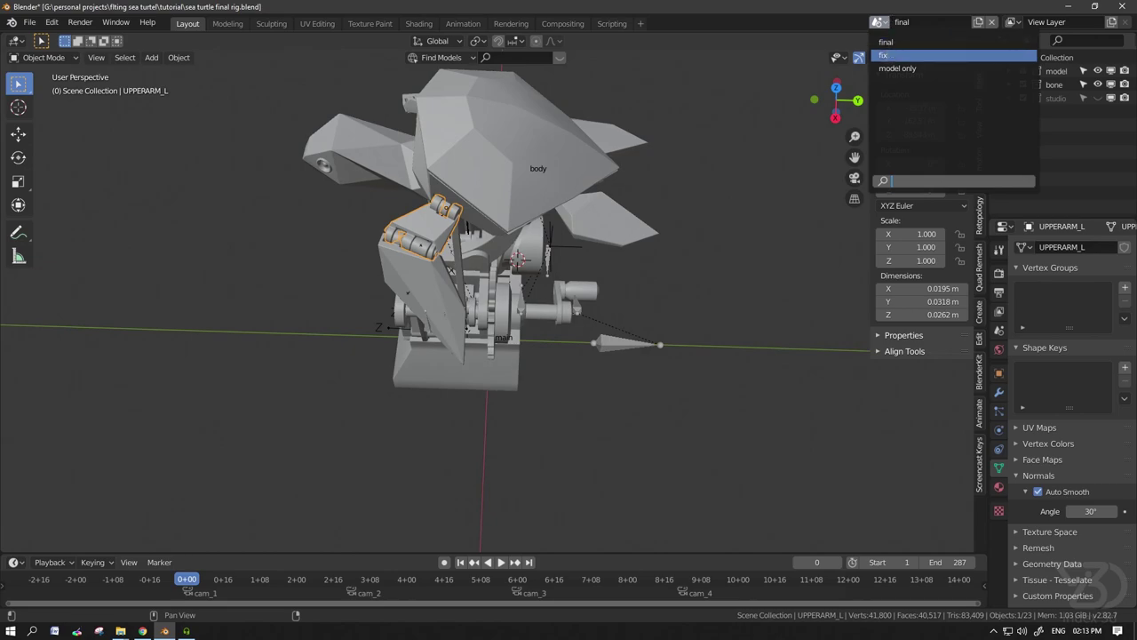
left_click(893, 68)
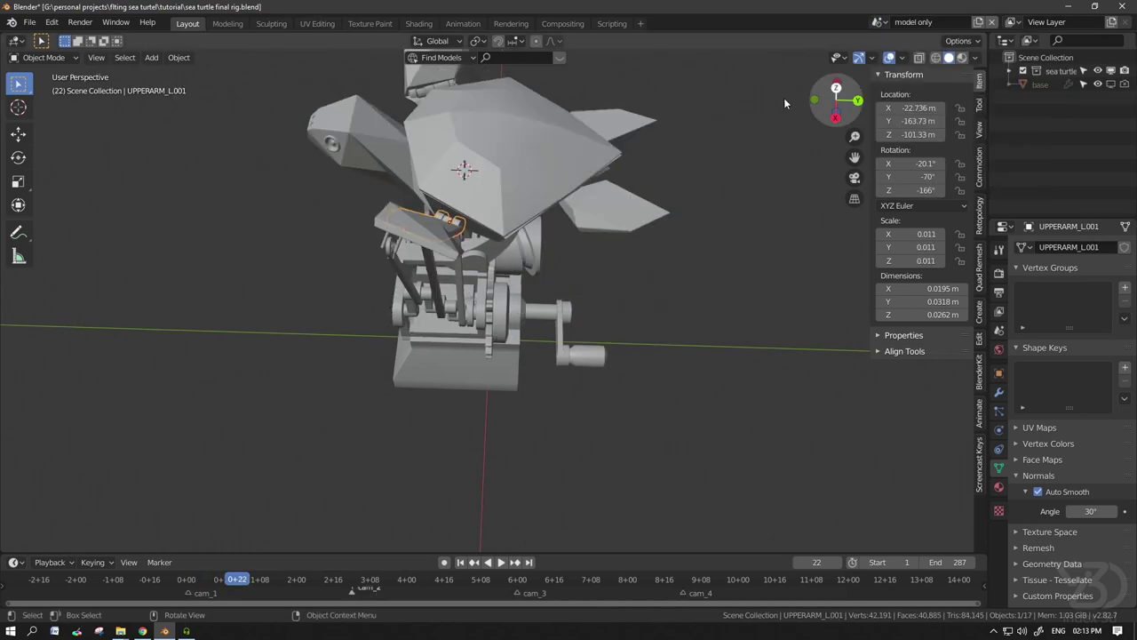
scroll(783, 98, "down", 2)
middle_click_drag(783, 98, 622, 178)
scroll(622, 177, "up", 4)
left_click(550, 139)
middle_click_drag(550, 139, 515, 165)
scroll(650, 114, "up", 3)
scroll(616, 137, "down", 4)
scroll(503, 169, "up", 3)
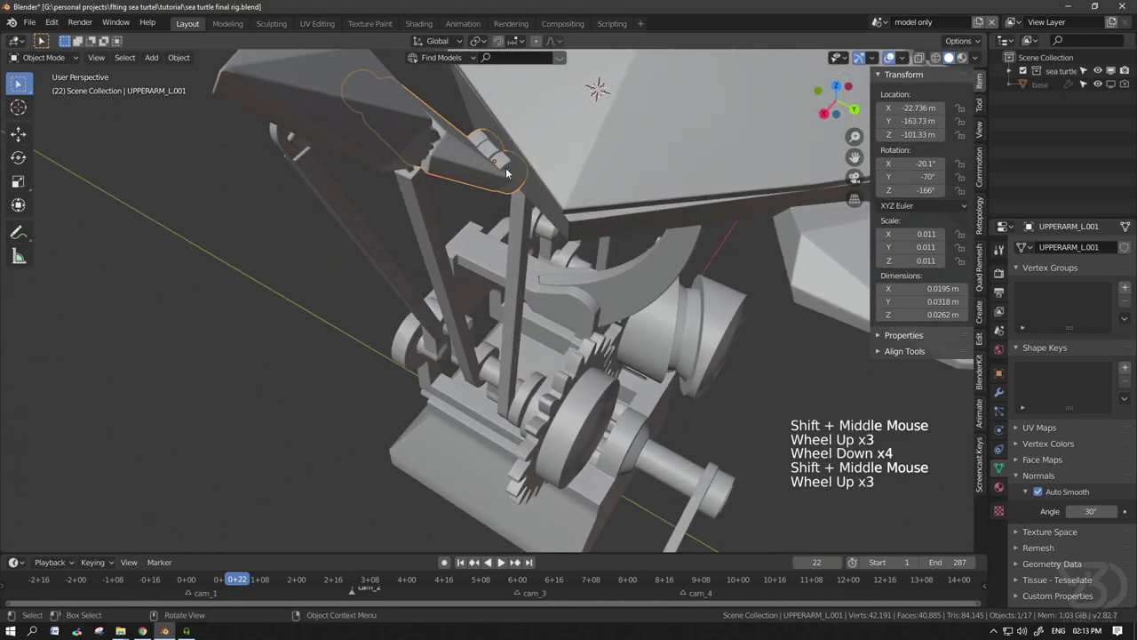
- Set Transform Orientation to Local, trial-rotate the part without keeping the change, then isolate it
key("r")
left_click(431, 41)
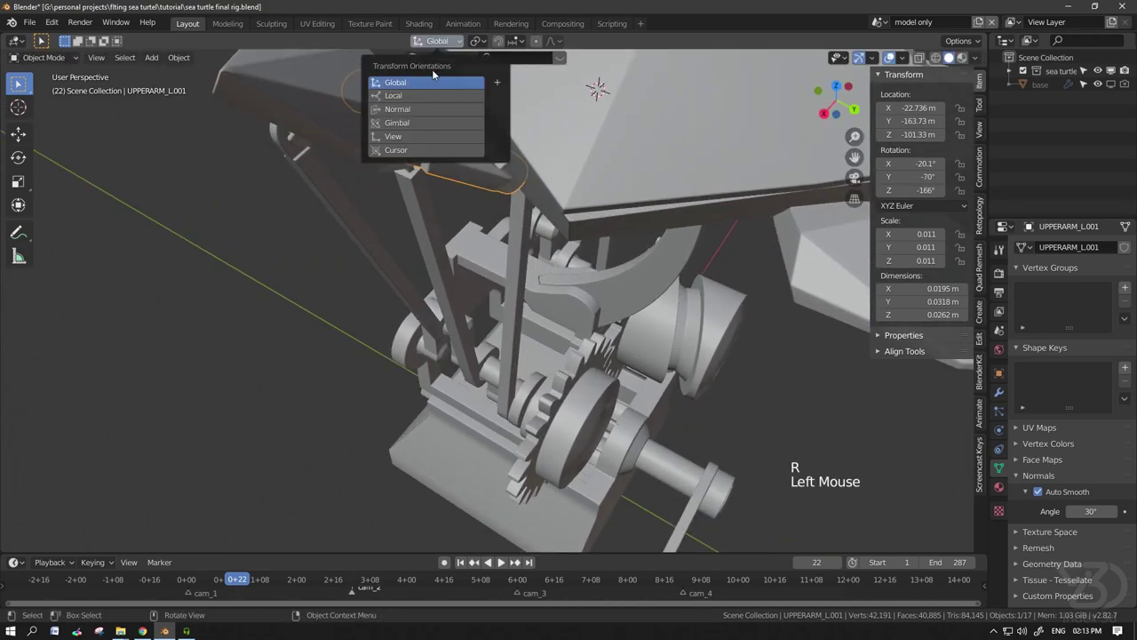
left_click(401, 95)
key("r")
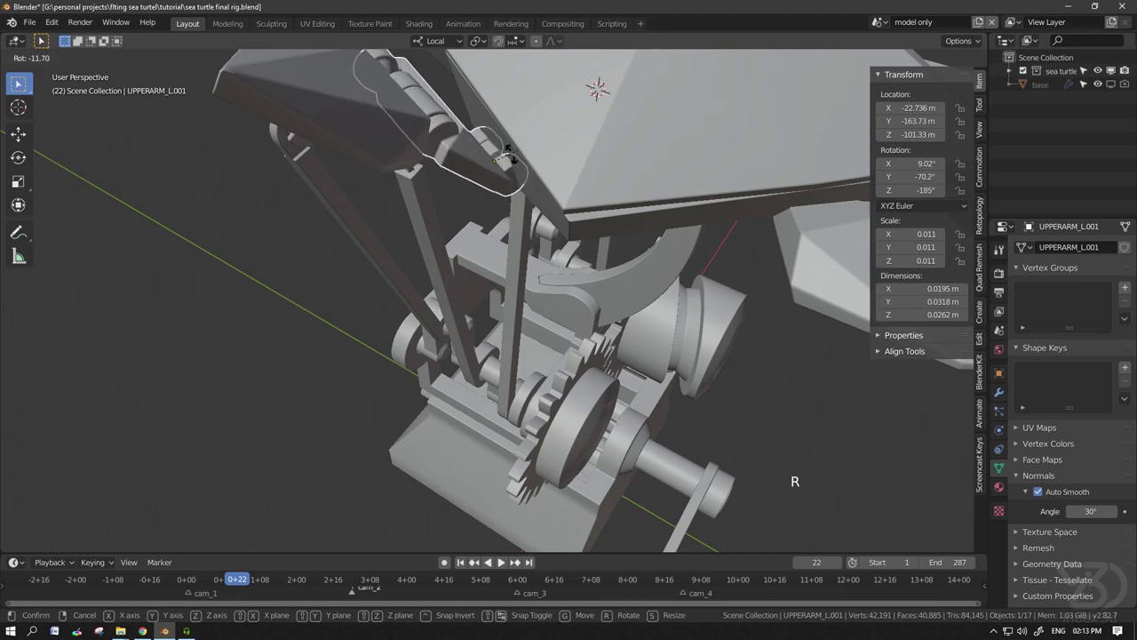
scroll(465, 165, "down", 4)
middle_click_drag(465, 165, 466, 195, "shift")
scroll(467, 195, "up", 7)
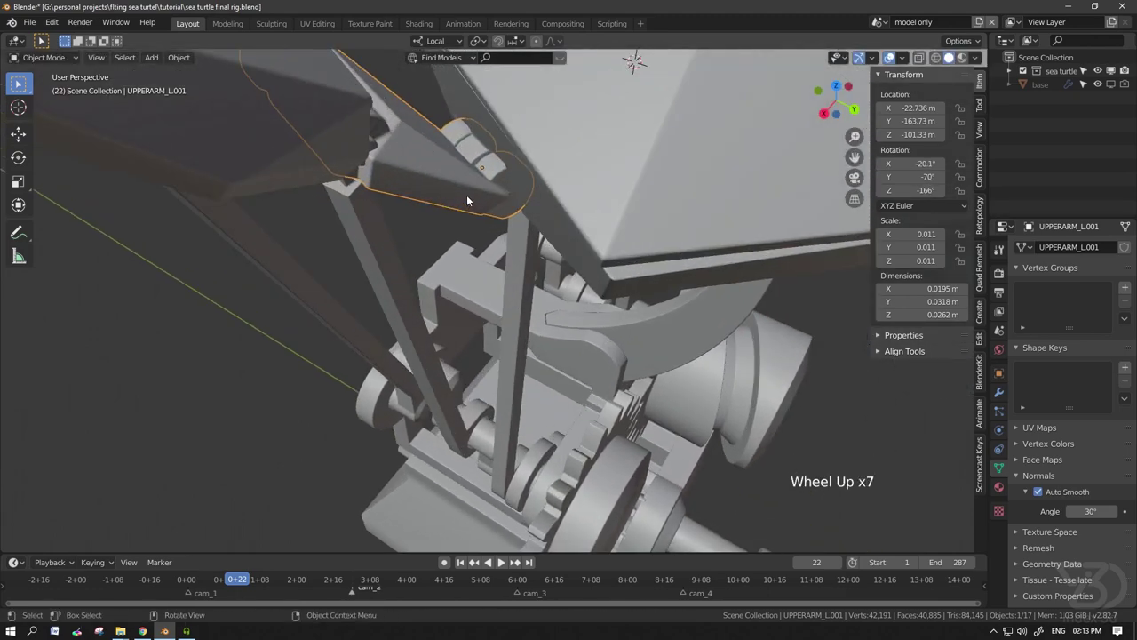
scroll(452, 144, "up", 1)
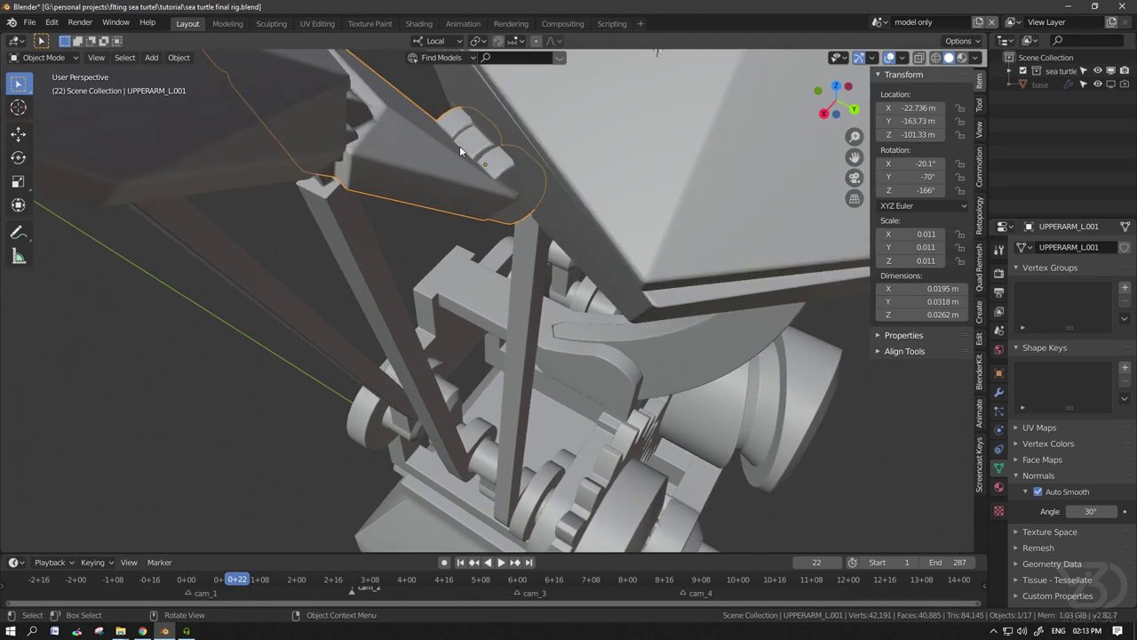
scroll(459, 149, "down", 3)
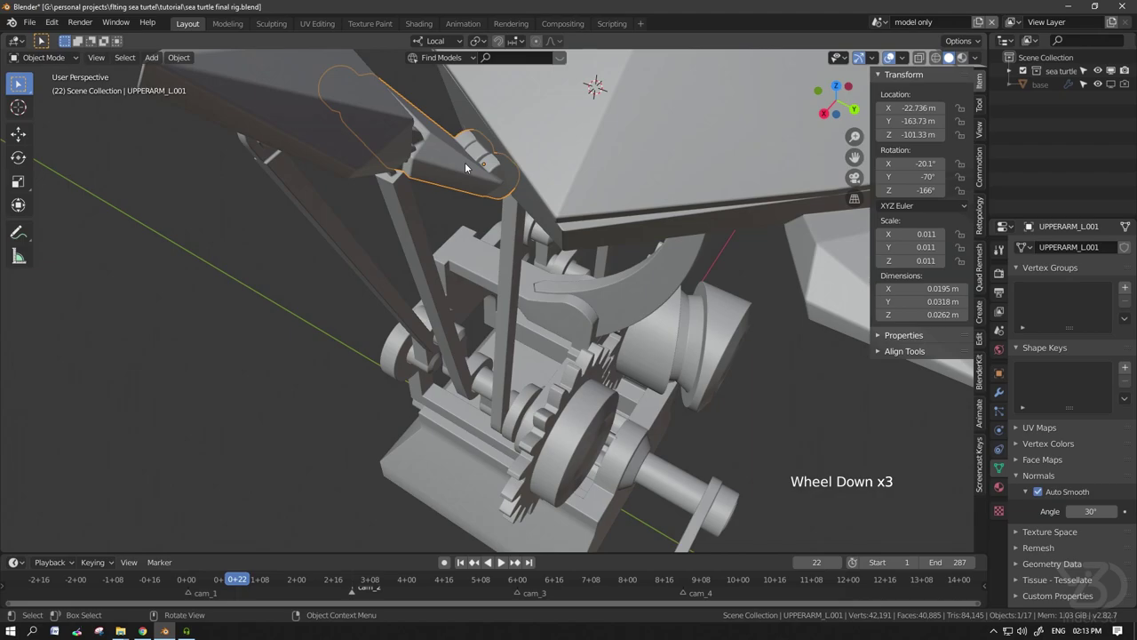
key("KP_Divide")
scroll(592, 329, "up", 4)
- In Edit Mode, select the four wheel faces of the isolated upper-arm part
middle_click_drag(592, 330, 535, 310)
key("Tab")
scroll(531, 297, "up", 3)
scroll(563, 307, "up", 2)
left_click(563, 306)
left_click(597, 333, "shift")
scroll(586, 325, "down", 2)
left_click(689, 387)
left_click(637, 366, "shift")
- Align the view square to the selected wheel faces and turn on X-ray
key("shift+KP_7")
scroll(658, 386, "down", 3)
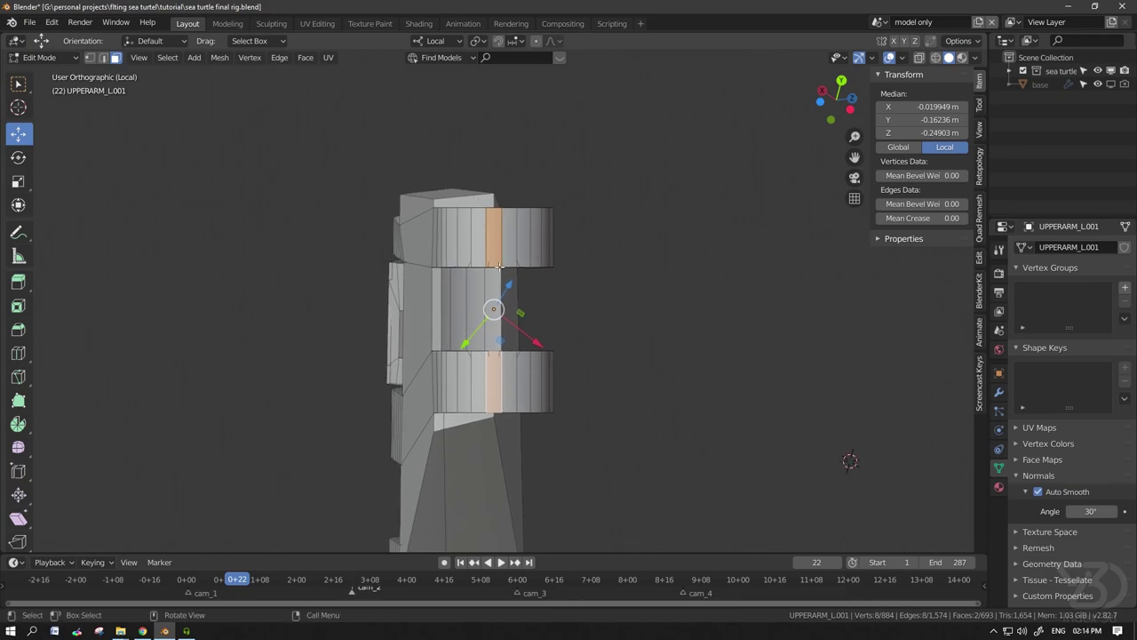
key("shift+ctrl")
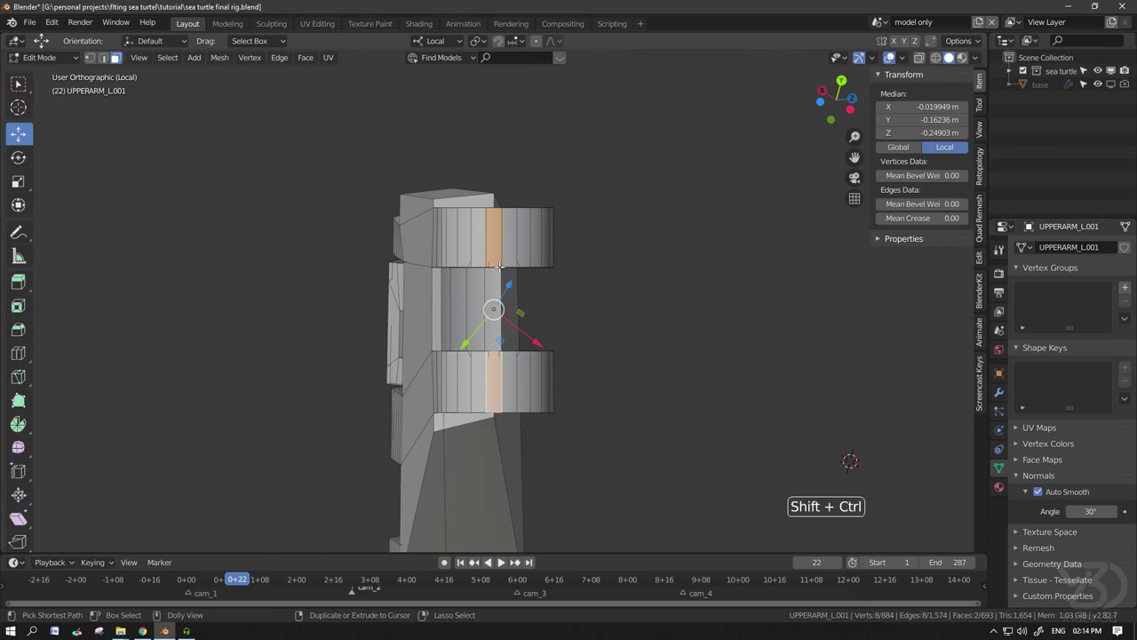
key("shift+ctrl+KP_7")
scroll(499, 266, "down", 3)
middle_click_drag(499, 266, 504, 321, "shift")
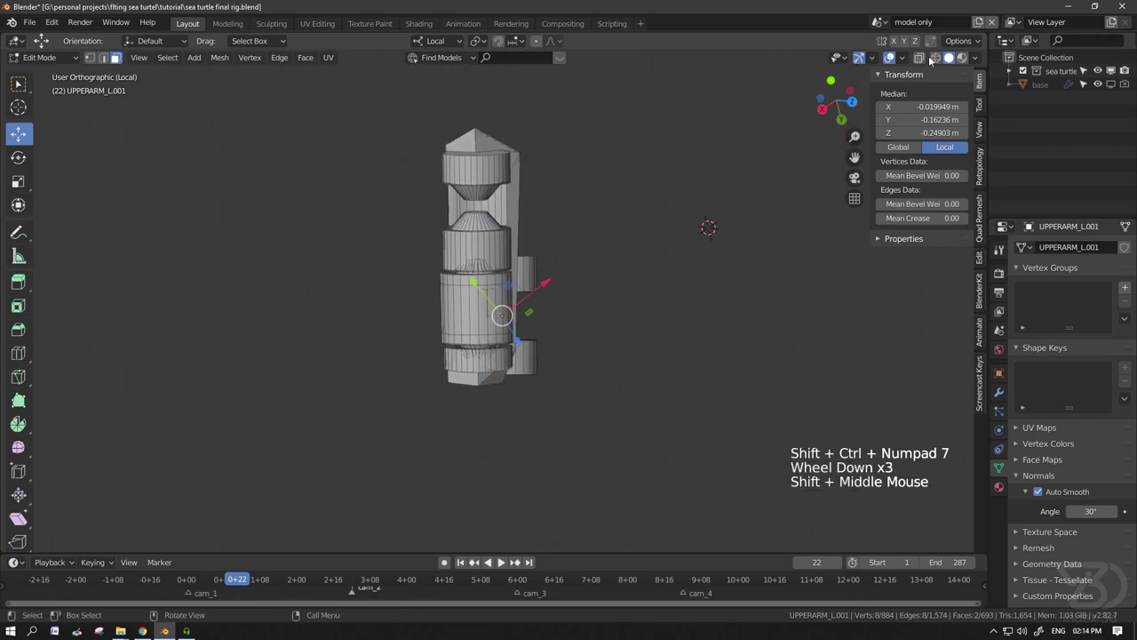
left_click(919, 58)
- Back in Object Mode, add a trial armature with a 0.02 m radius at the part
key("Tab")
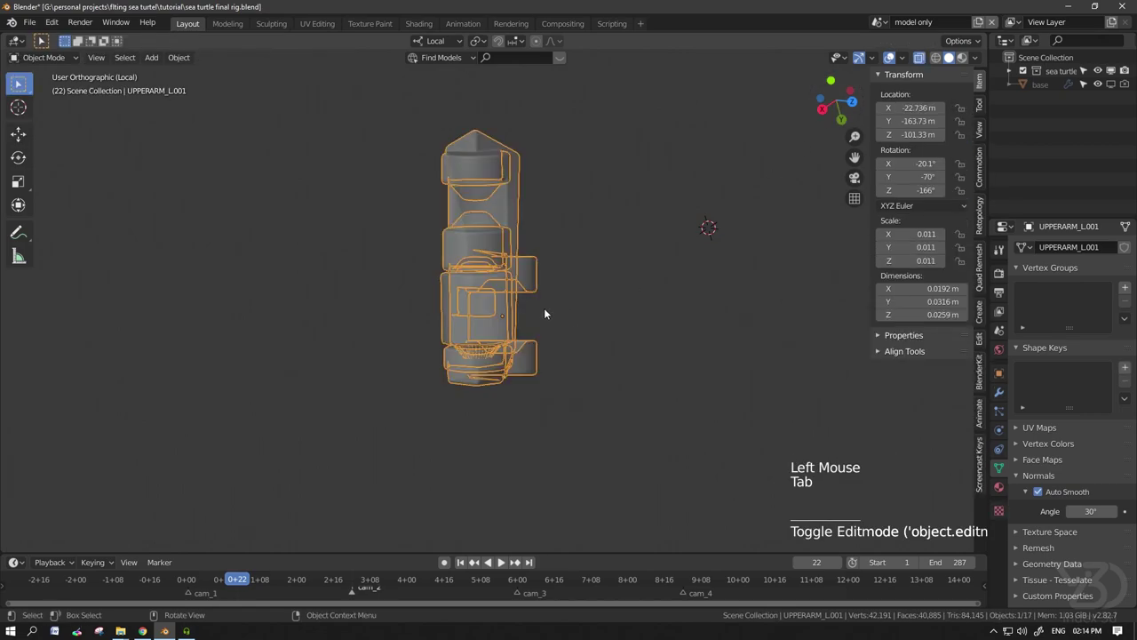
key("shift+a")
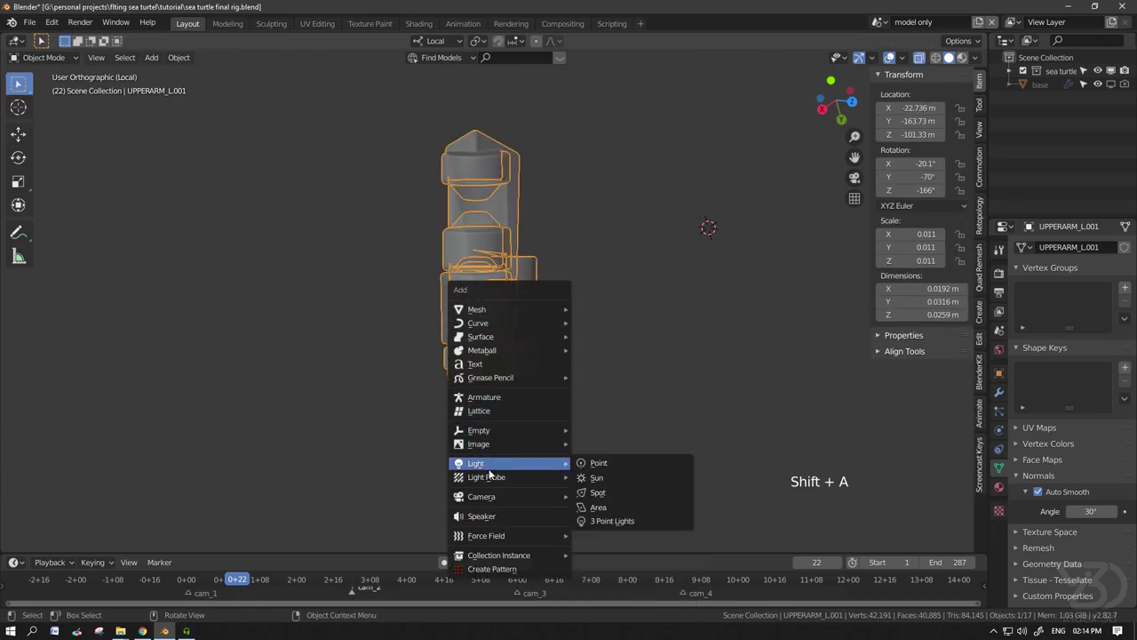
left_click(487, 397)
scroll(492, 351, "down", 6)
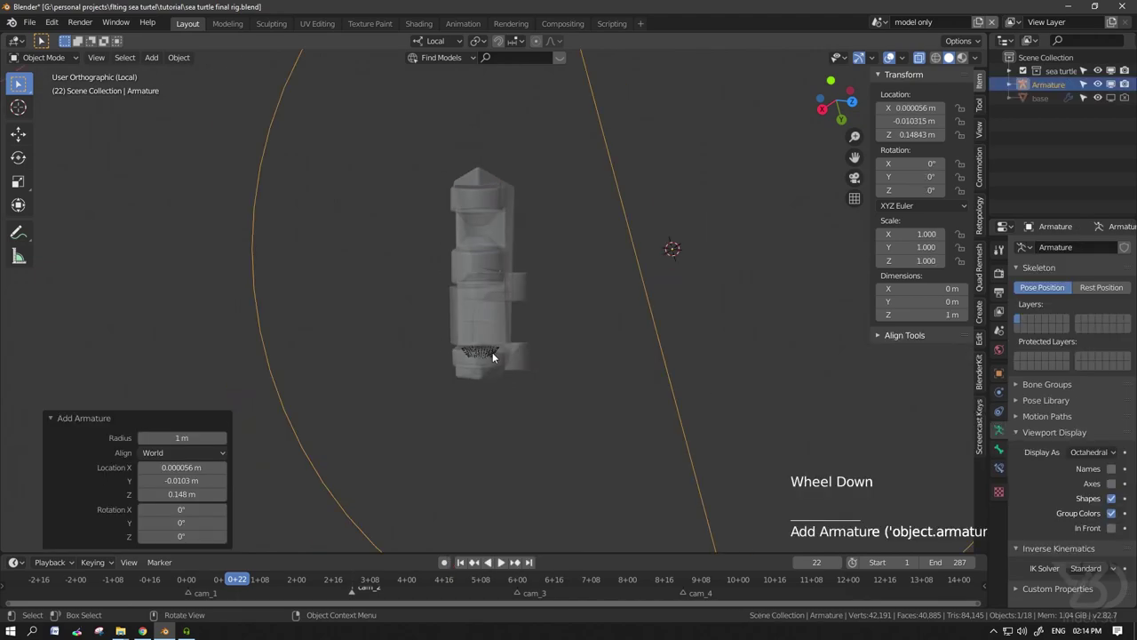
left_click(200, 438)
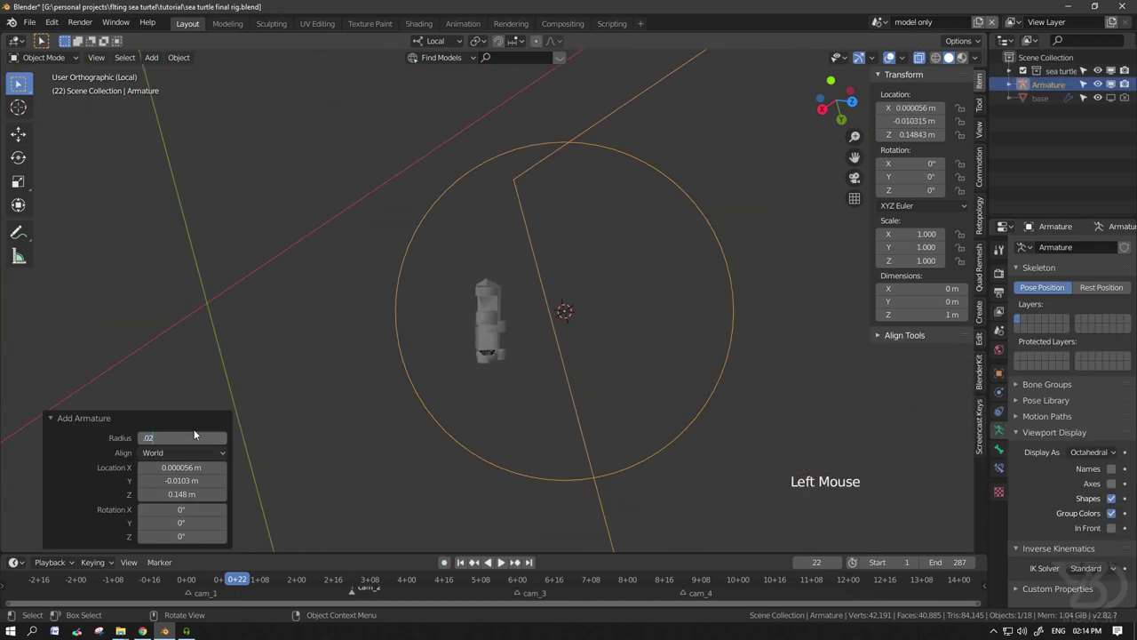
type(".02")
key("Return")
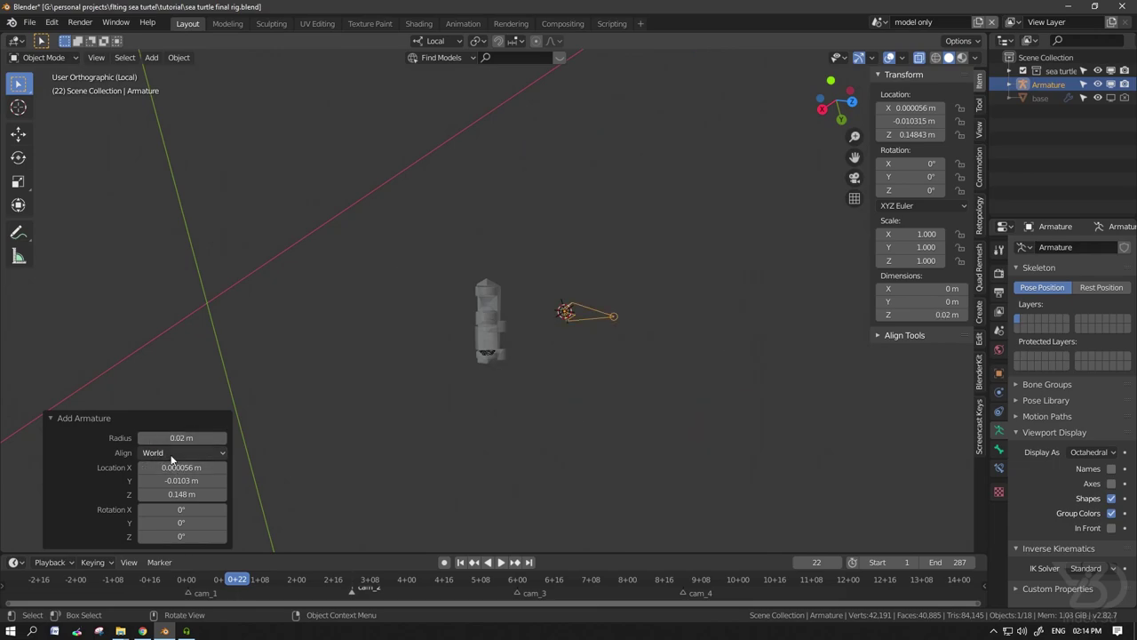
- Delete the trial armature and reselect the UPPERARM_L.001 part
key("x")
left_click(508, 316)
scroll(497, 313, "up", 4)
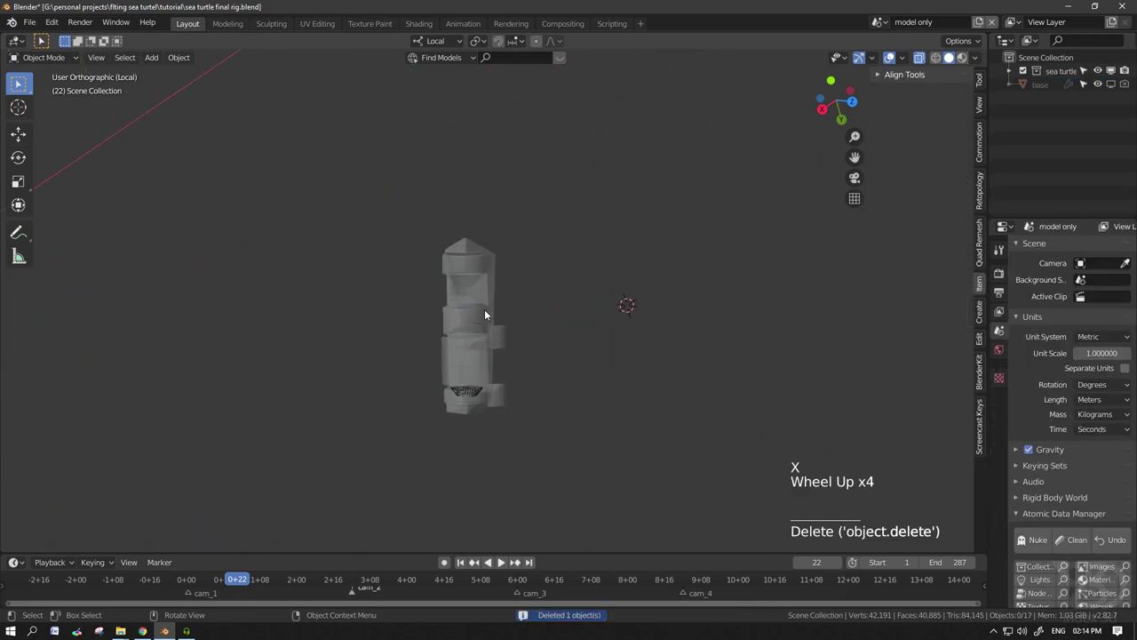
left_click(484, 309)
middle_click_drag(484, 309, 526, 229)
scroll(526, 229, "up", 4)
- Snap the 3D cursor to the part and realign the view to its wheel faces
key("shift+s")
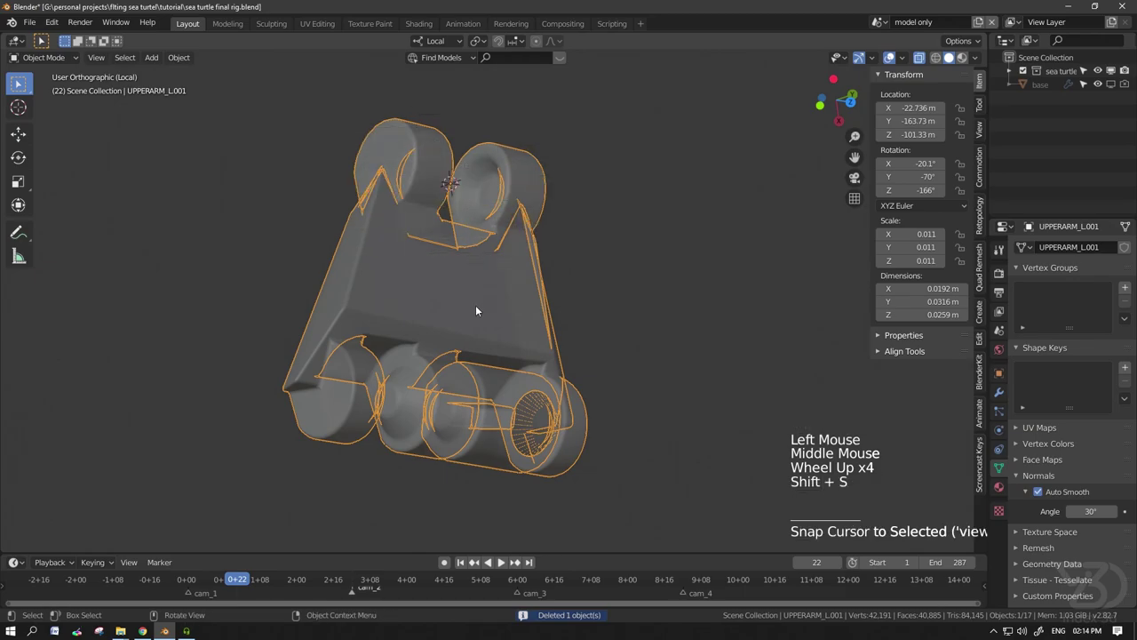
scroll(464, 193, "up", 2)
key("Tab")
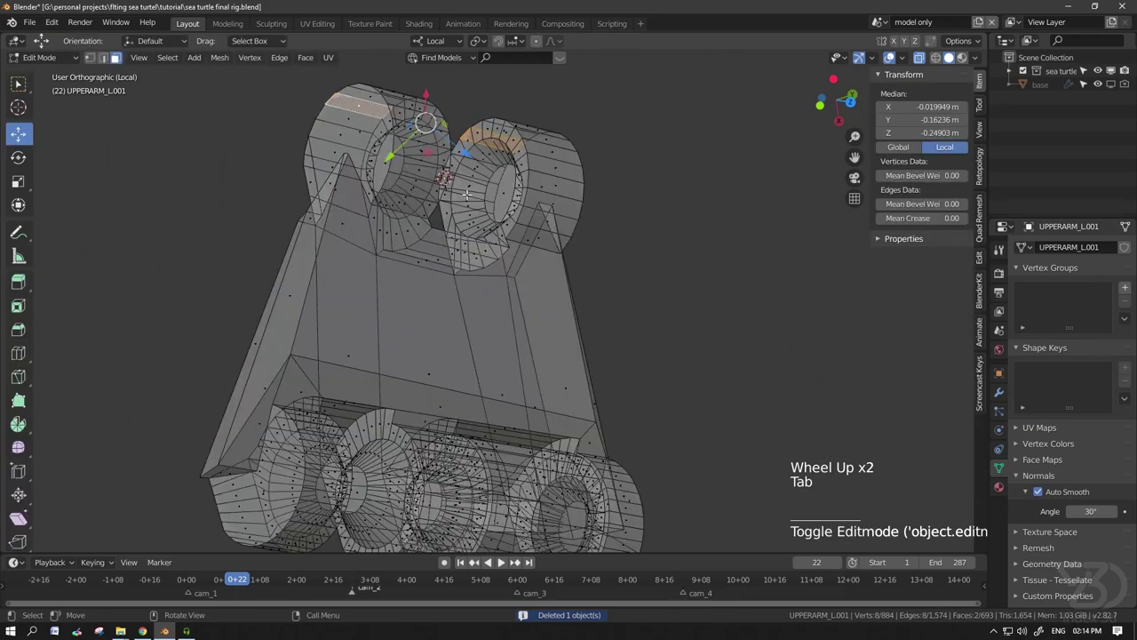
key("ctrl+shift+KP_7")
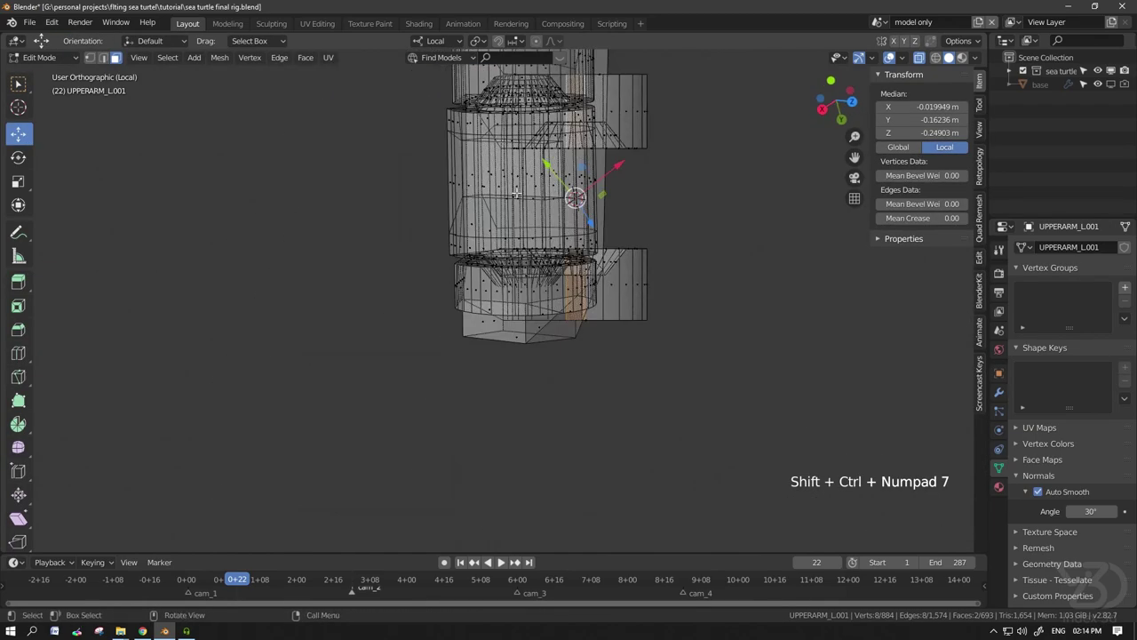
key("Tab")
- Add an armature aligned to the view at the cursor and switch the display back to solid
key("shift+a")
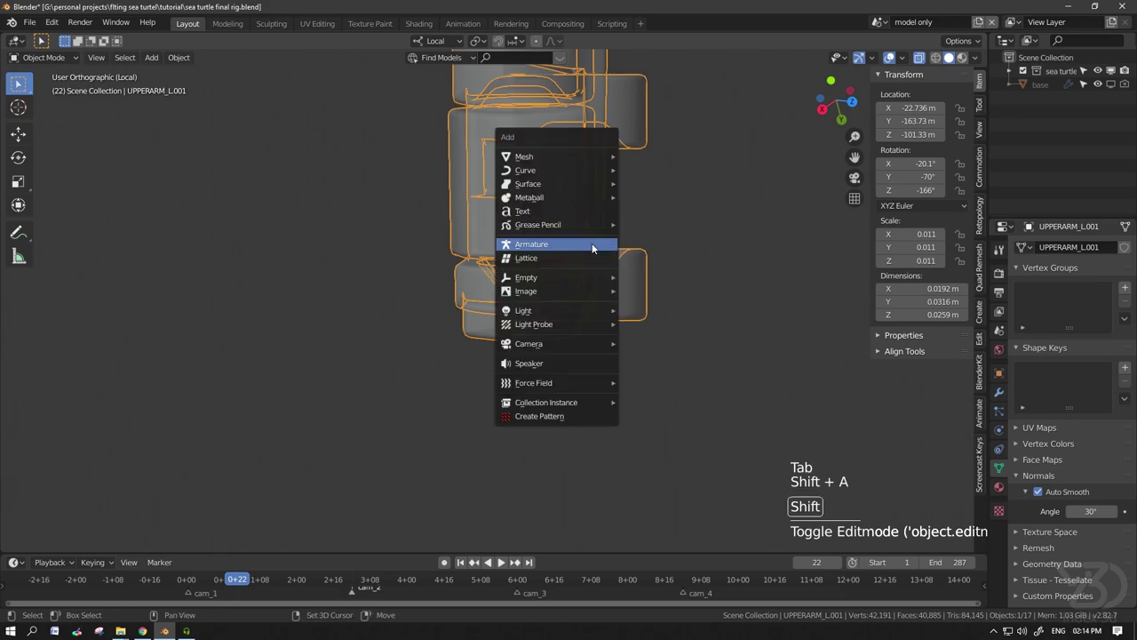
left_click(521, 245)
left_click(204, 453)
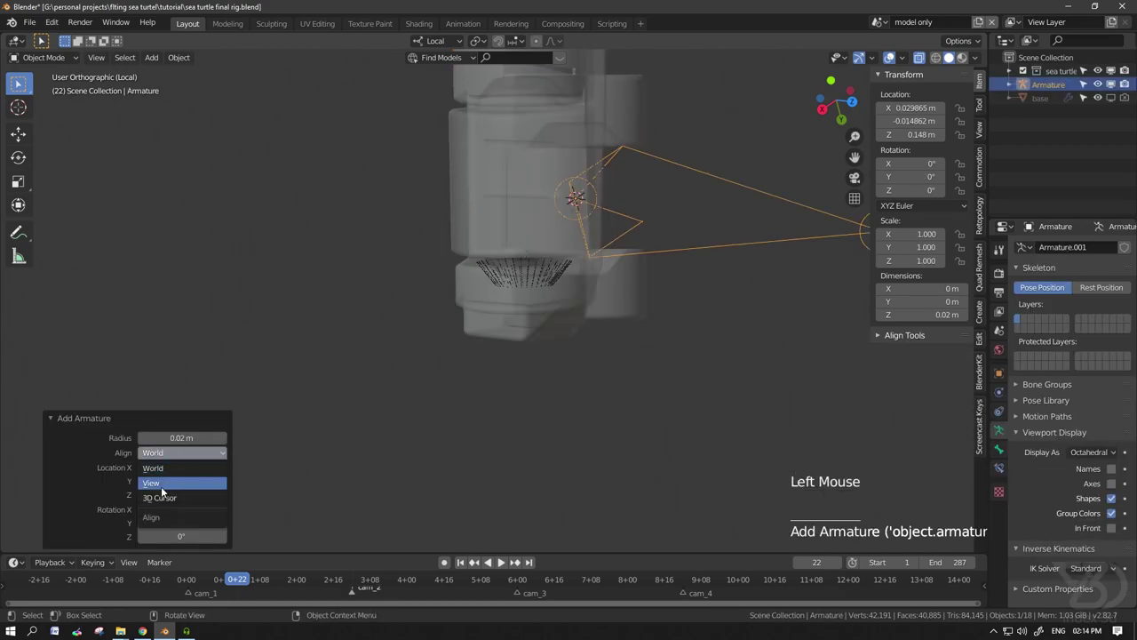
left_click(162, 484)
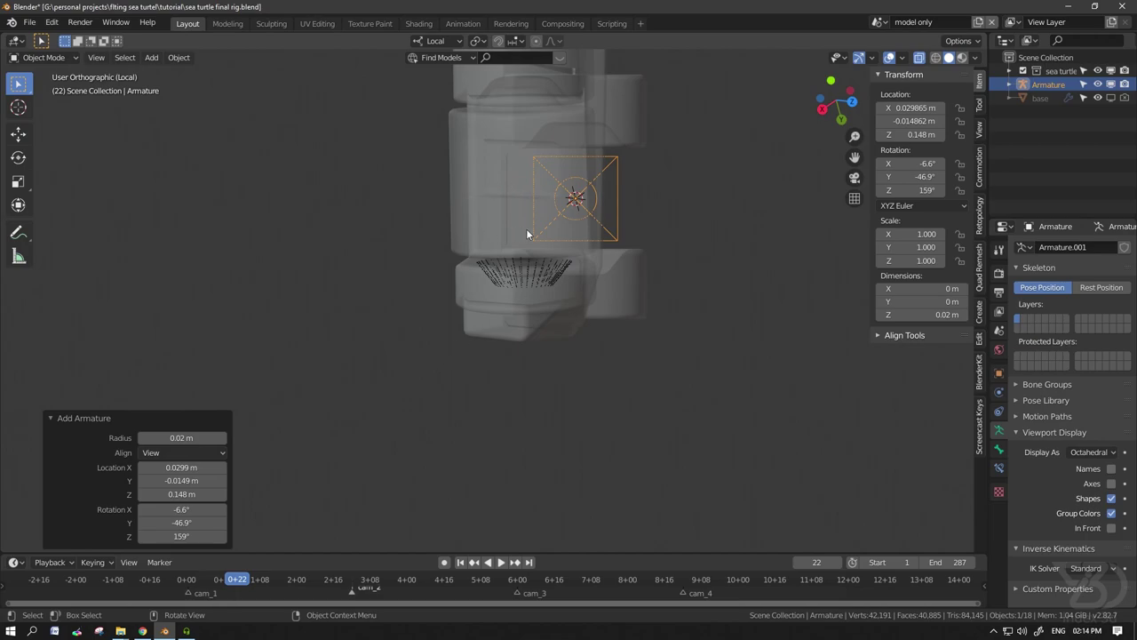
key("KP_1")
scroll(525, 228, "down", 4)
middle_click_drag(526, 228, 551, 257)
left_click(43, 57)
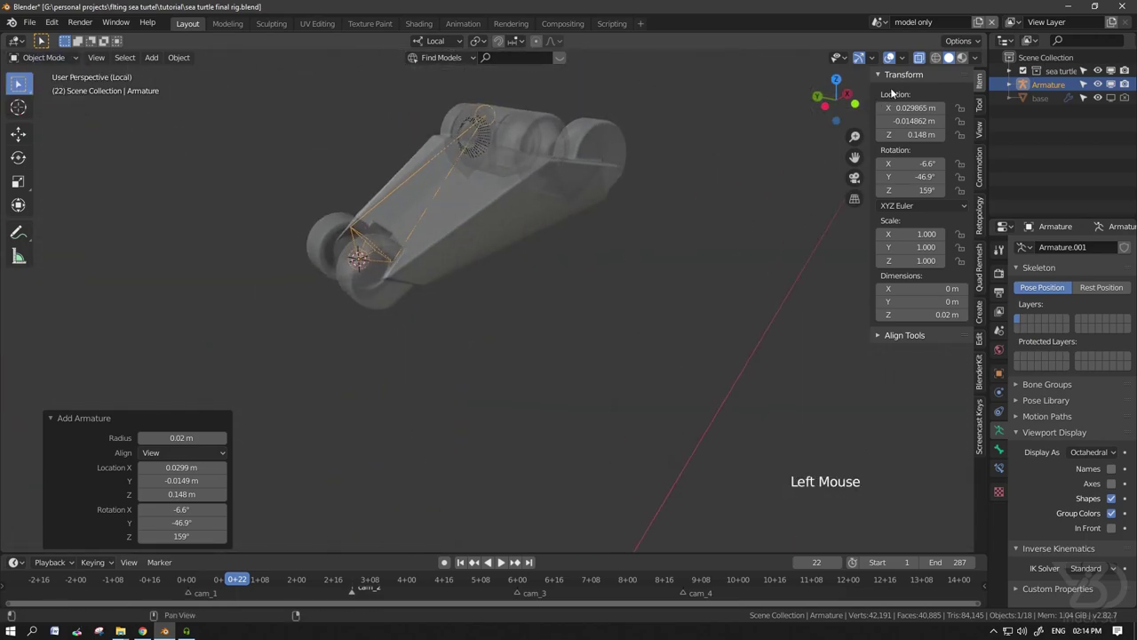
left_click(919, 58)
scroll(497, 192, "down", 2)
middle_click_drag(497, 192, 405, 218)
scroll(405, 219, "up", 3)
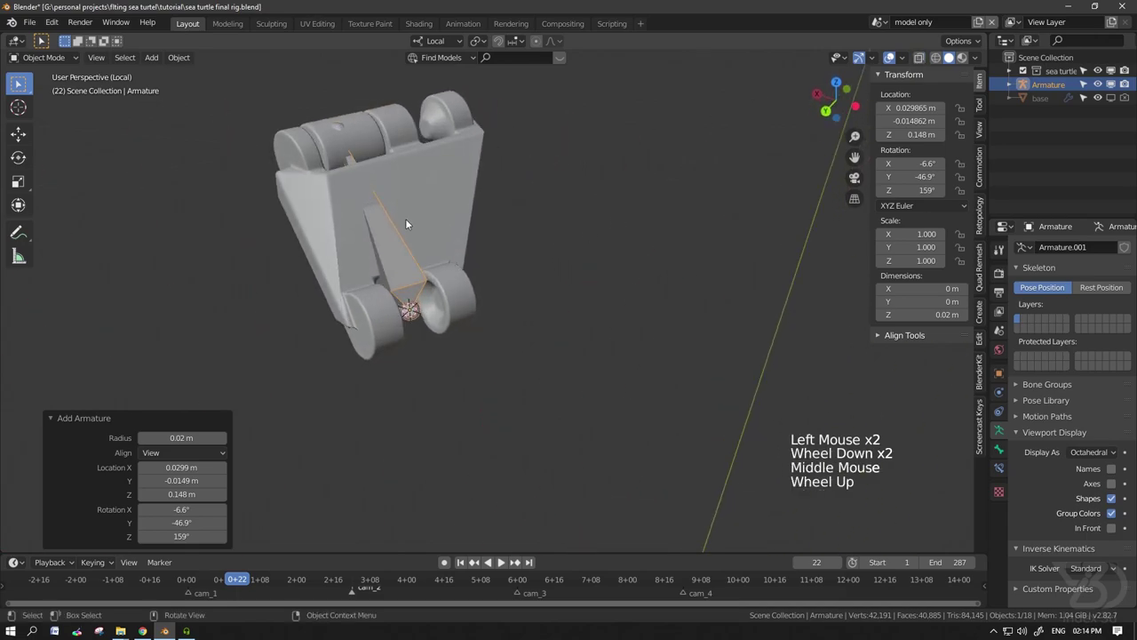
- Parent the upper-arm part to the armature's bone with Ctrl+P > Bone
left_click(451, 219)
left_click(422, 313, "shift")
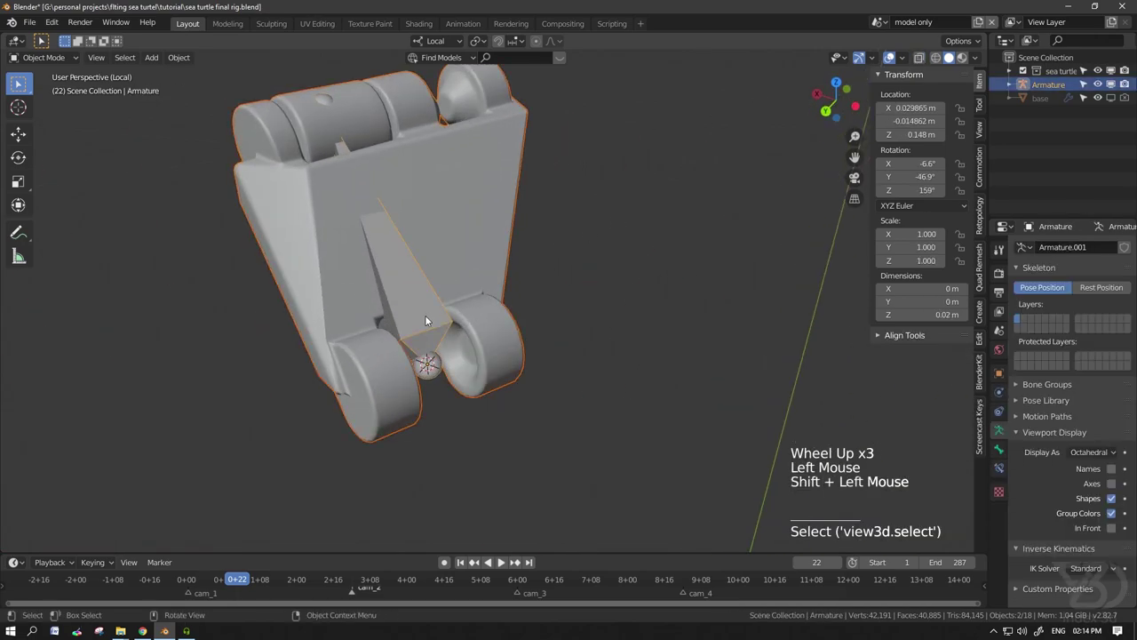
key("ctrl+p")
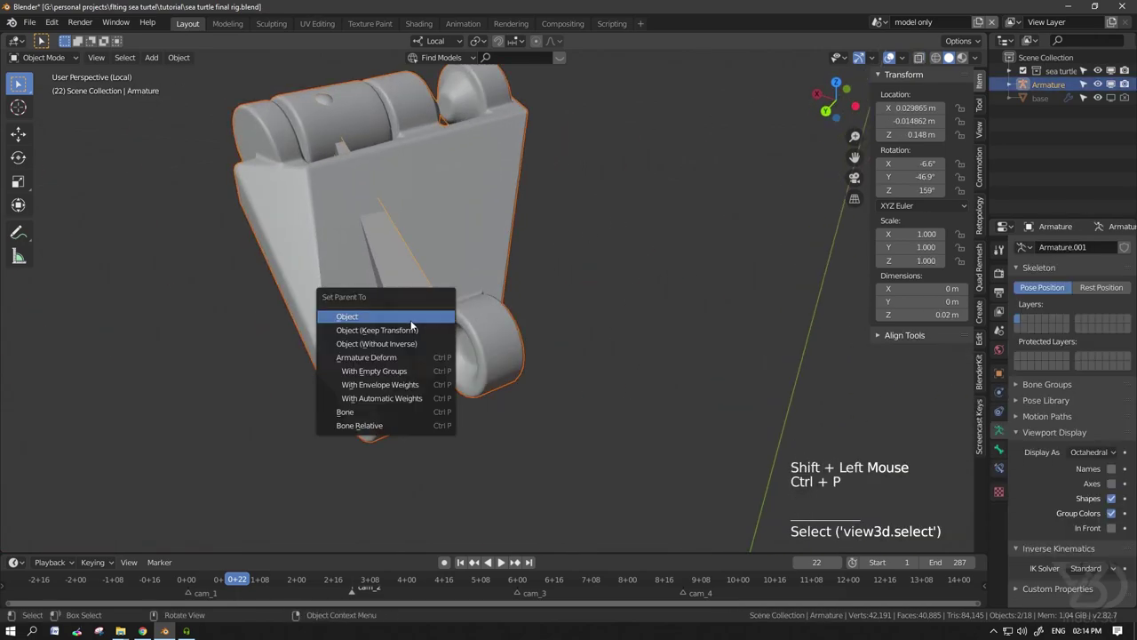
left_click(360, 408)
- Leave local view, select the armature and put it into Pose Mode
key("KP_Divide")
scroll(484, 251, "down", 1)
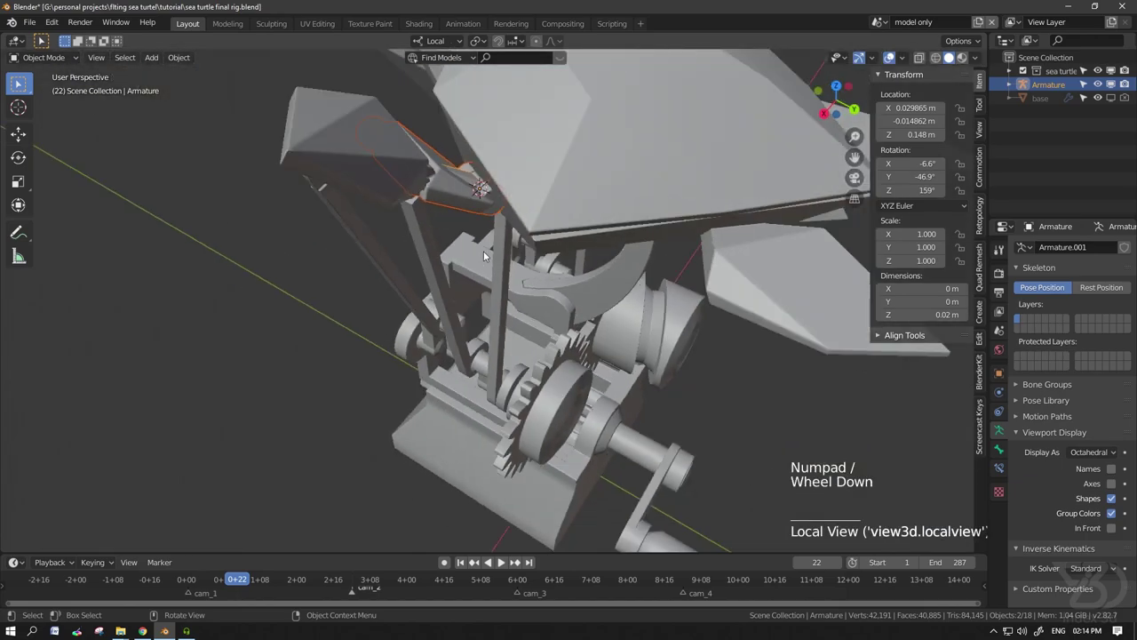
scroll(483, 251, "down", 2)
middle_click_drag(483, 251, 430, 317, "shift")
scroll(430, 317, "up", 3)
left_click(430, 317)
key("Tab")
key("Tab")
left_click(438, 314)
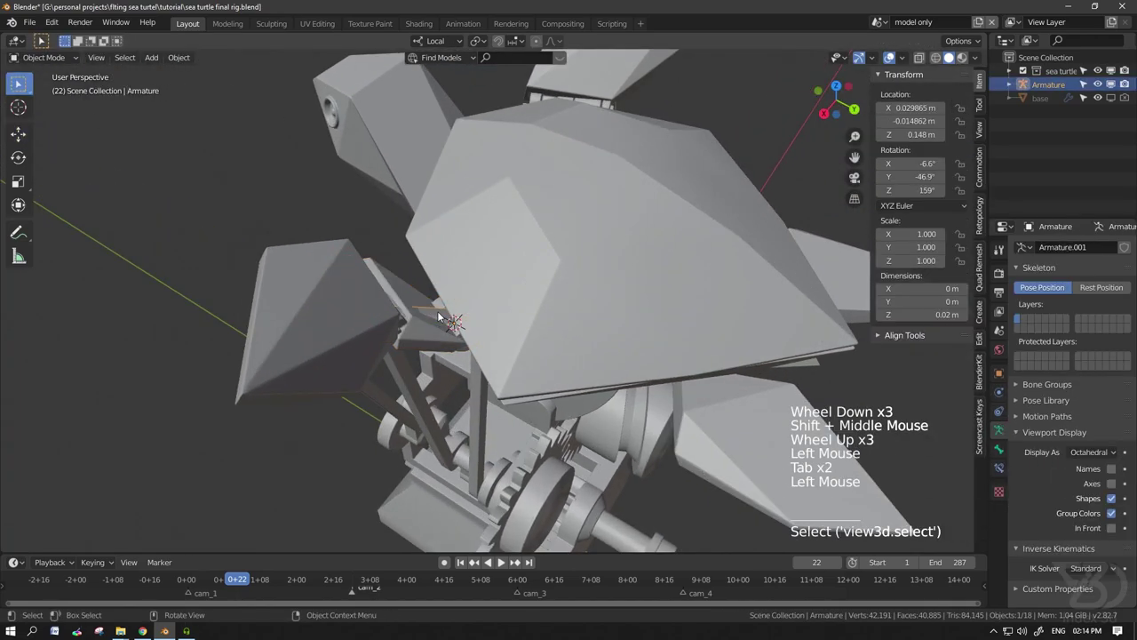
left_click(44, 57)
left_click(53, 105)
scroll(409, 302, "up", 1)
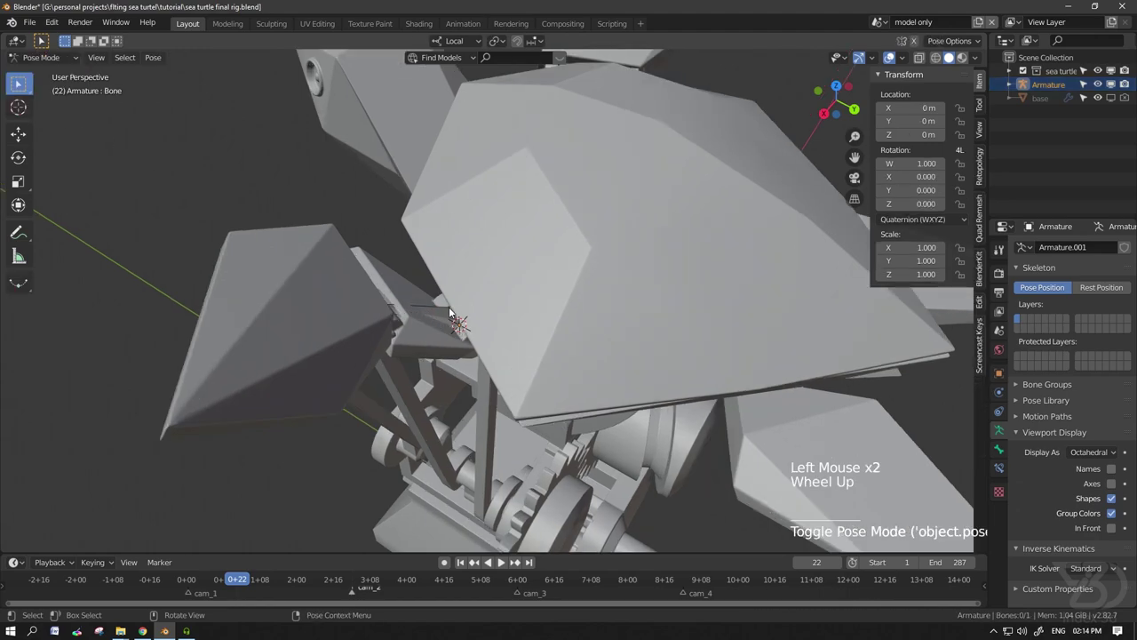